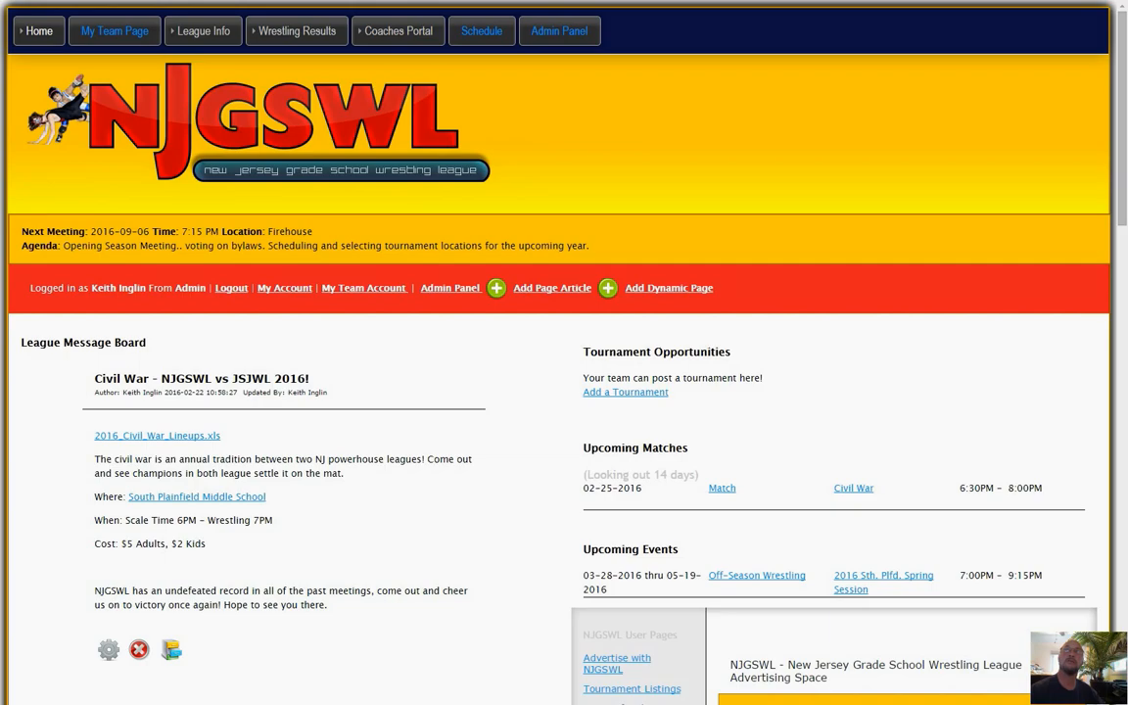
# Review the Snipping Tool capture of the Phillipsburg vs. South Plainfield varsity results, and return to the league website.
pyautogui.moveTo(1127, 181); pyautogui.dragTo(578, 1)
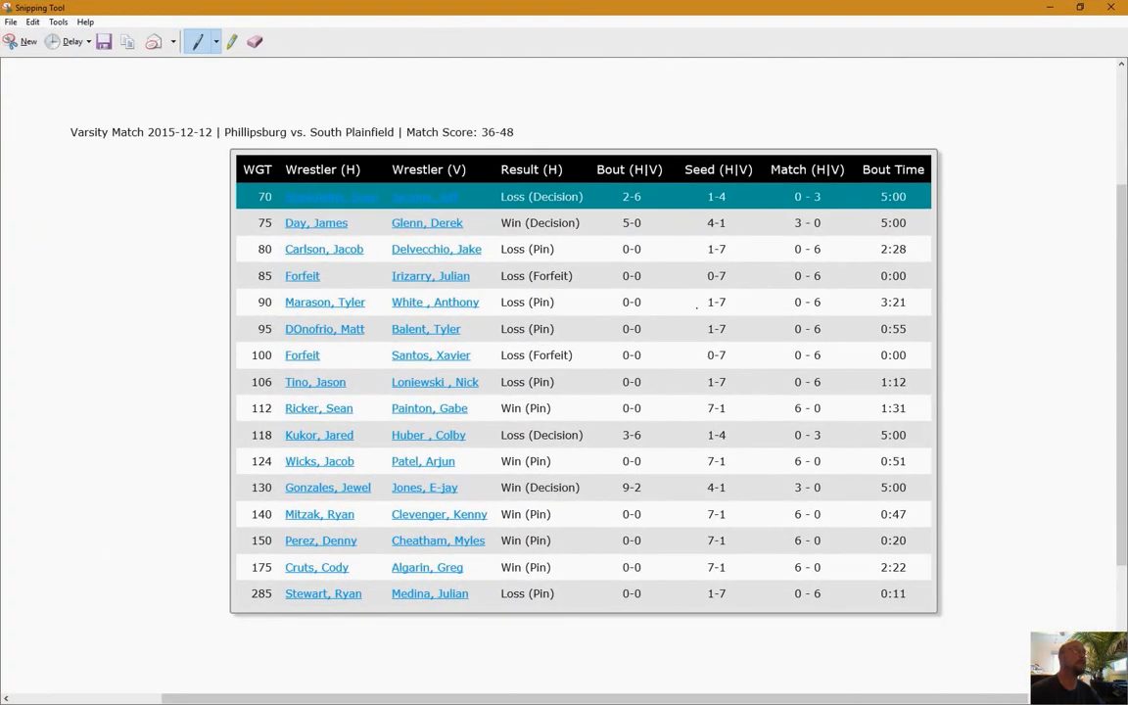
pyautogui.moveTo(436, 7); pyautogui.dragTo(1126, 294)
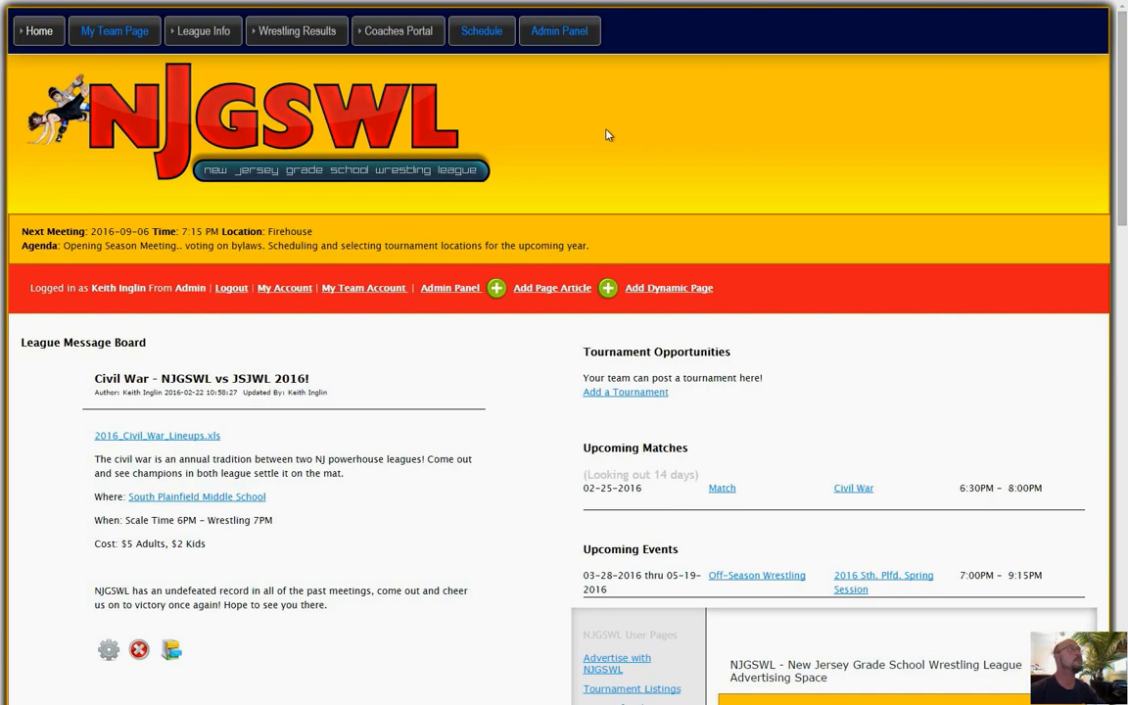
# Start a new match entry with Phillipsburg as the home team and South Plainfield as the visiting team.
pyautogui.moveTo(395, 39)
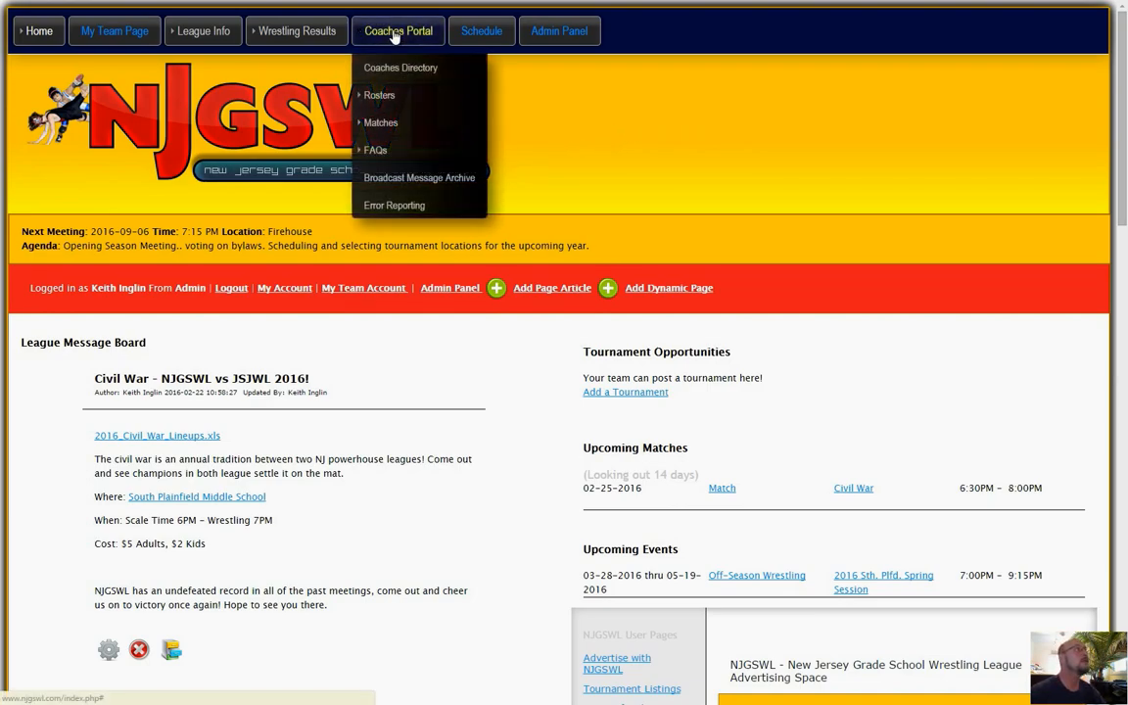
pyautogui.moveTo(389, 102)
pyautogui.moveTo(398, 124)
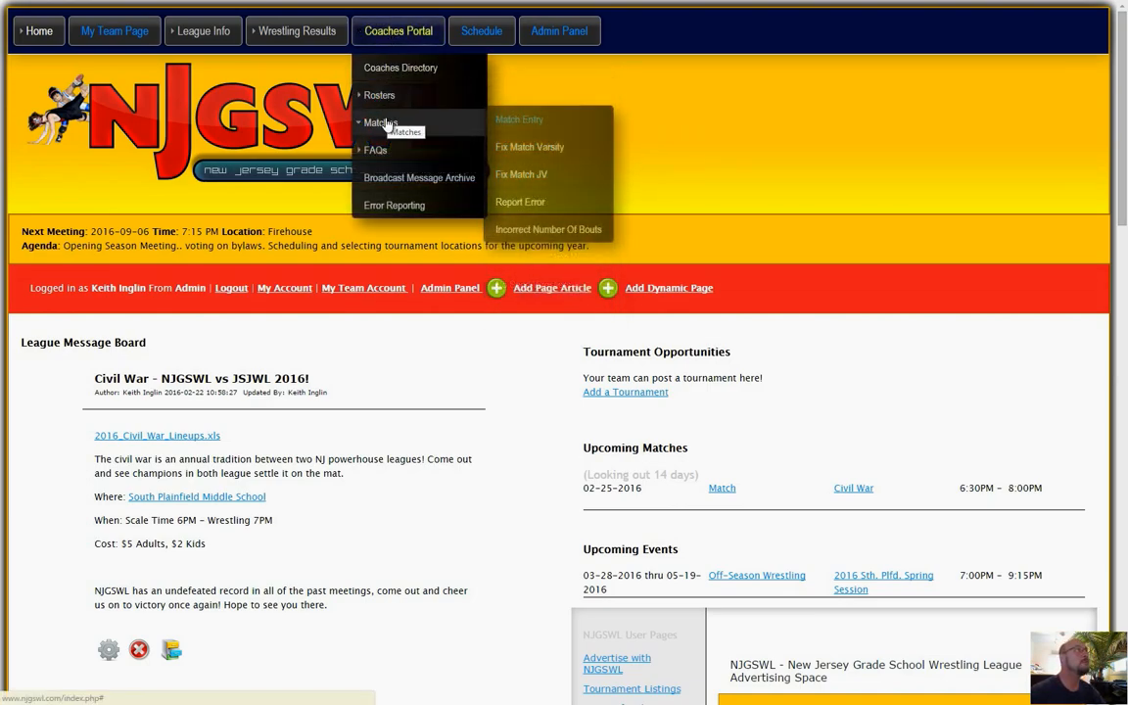
pyautogui.click(518, 120)
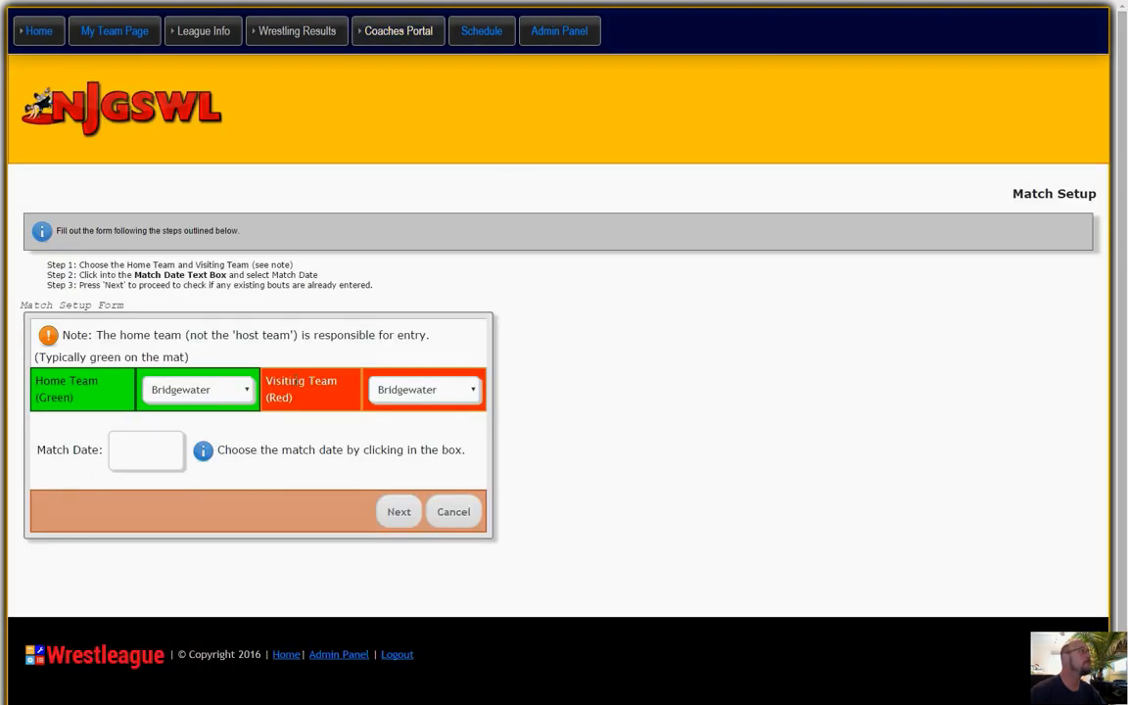
pyautogui.click(221, 392)
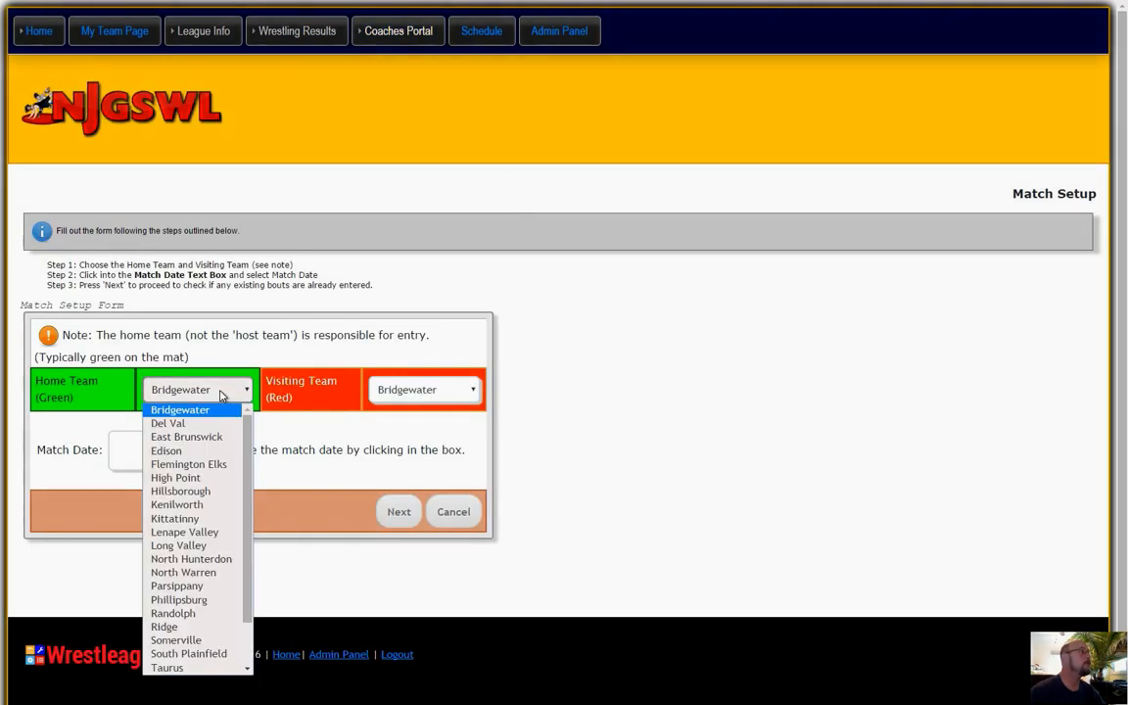
pyautogui.click(179, 599)
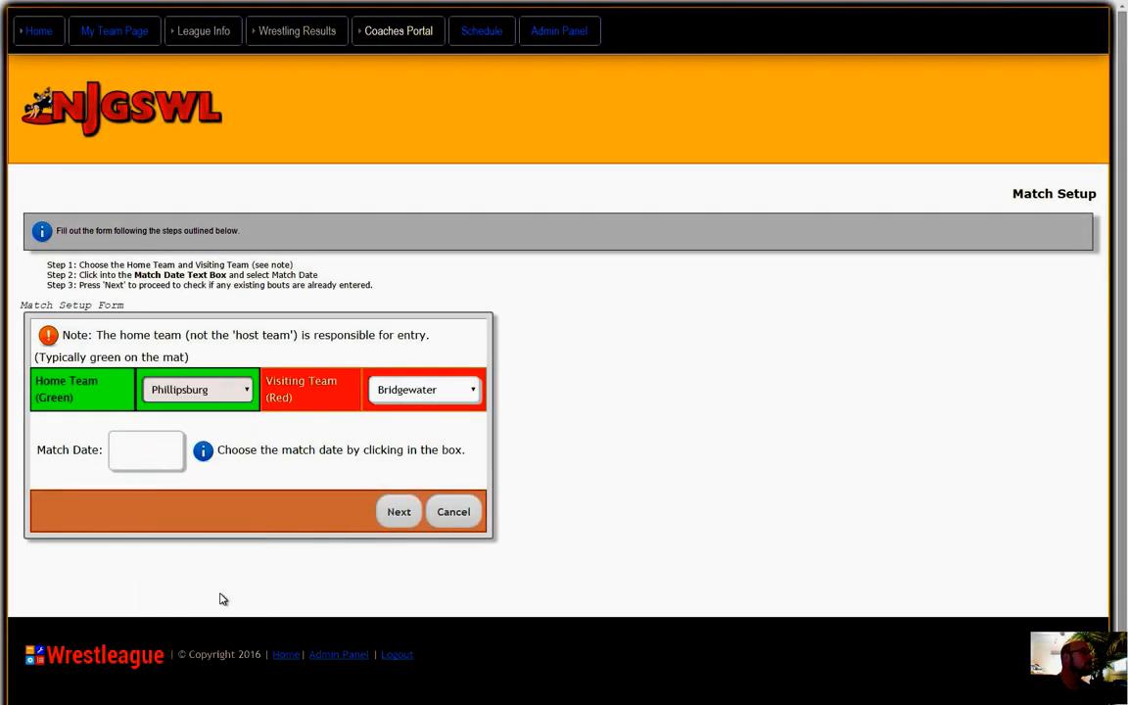
pyautogui.click(396, 395)
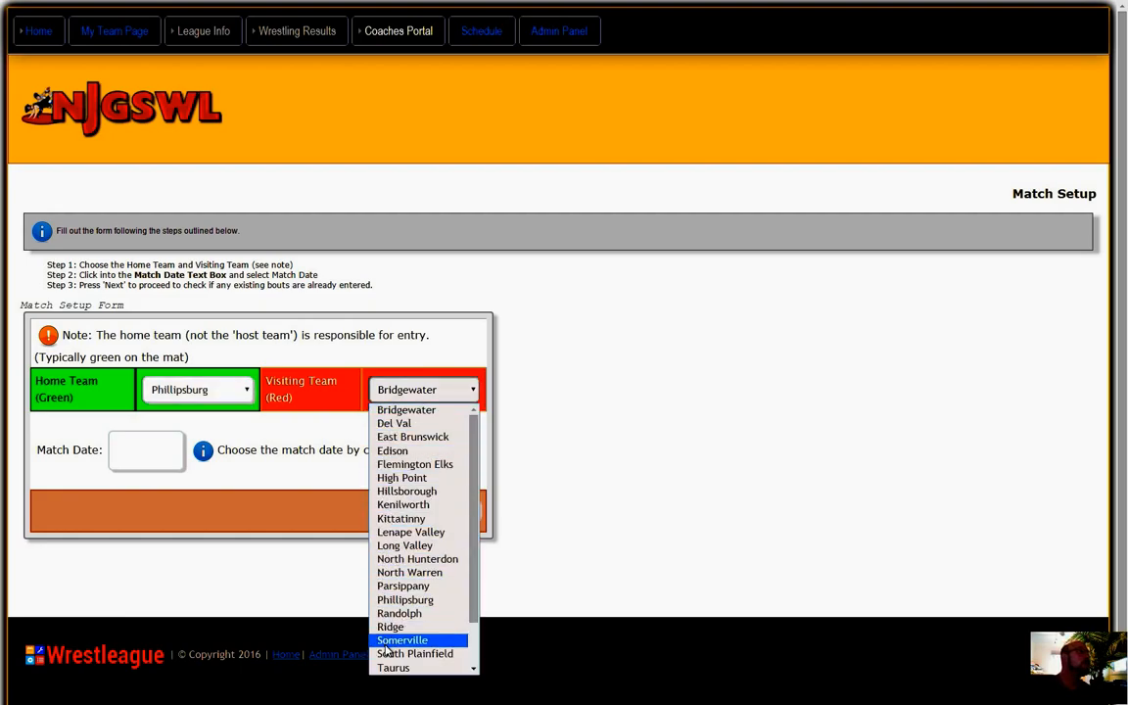
pyautogui.click(414, 653)
# Set the match date to 12/12/2015 and proceed to the check for existing matches.
pyautogui.click(146, 447)
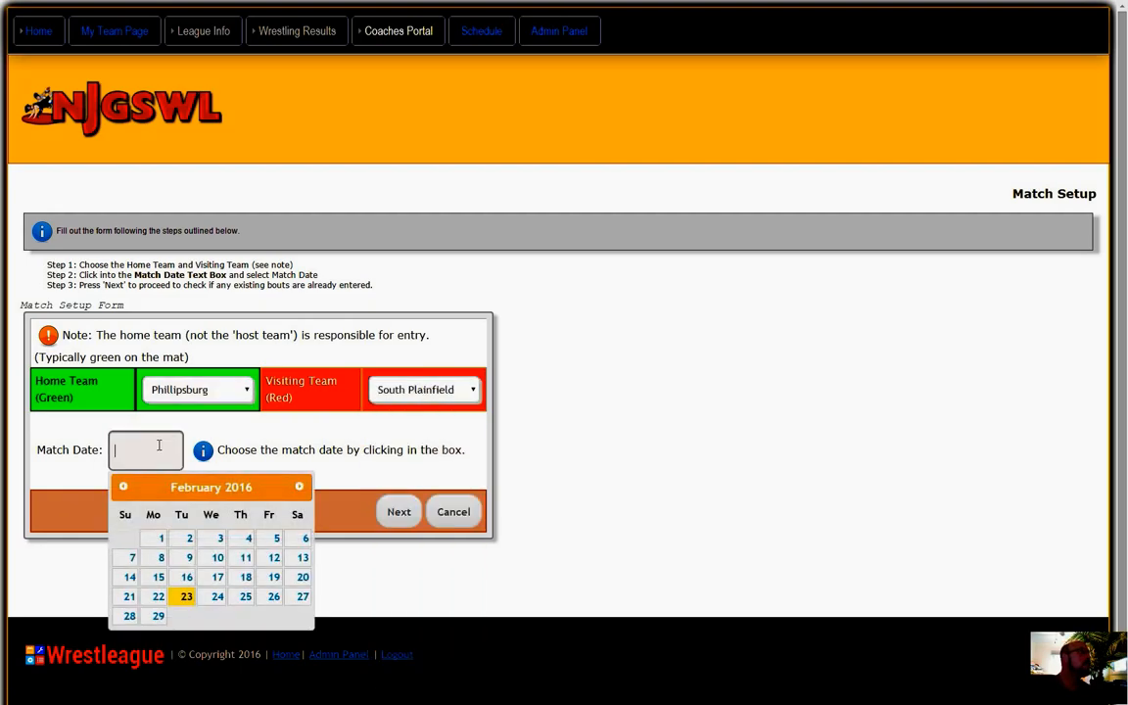
pyautogui.click(124, 488)
pyautogui.click(124, 487)
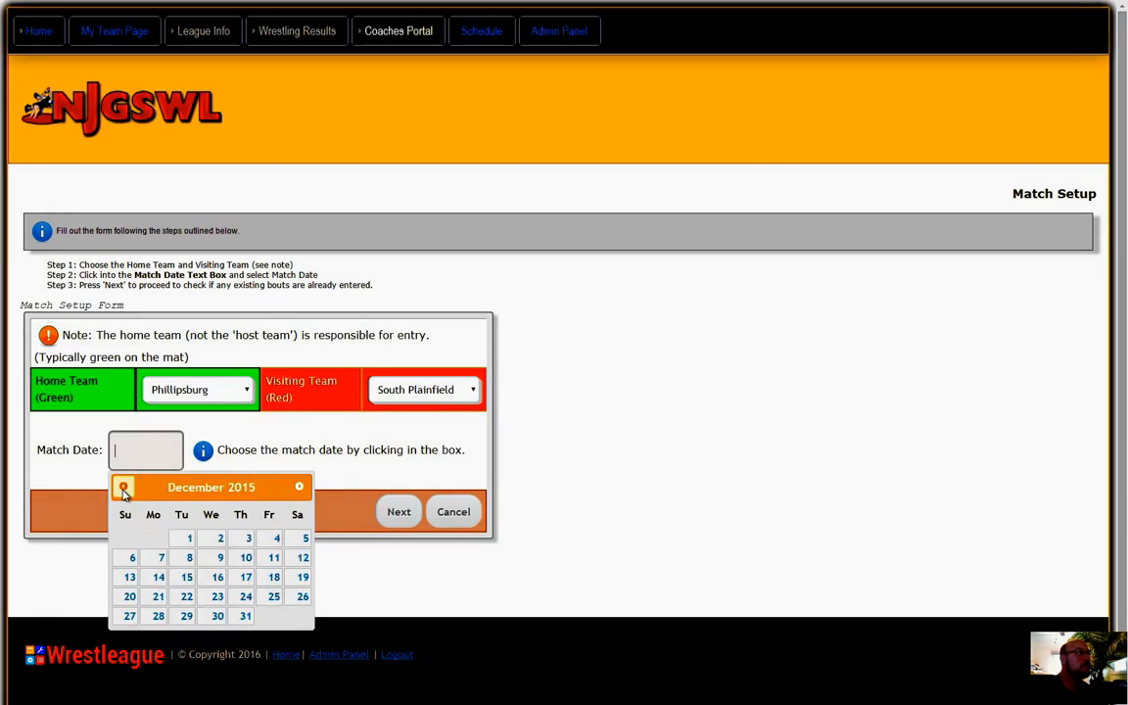
pyautogui.click(298, 563)
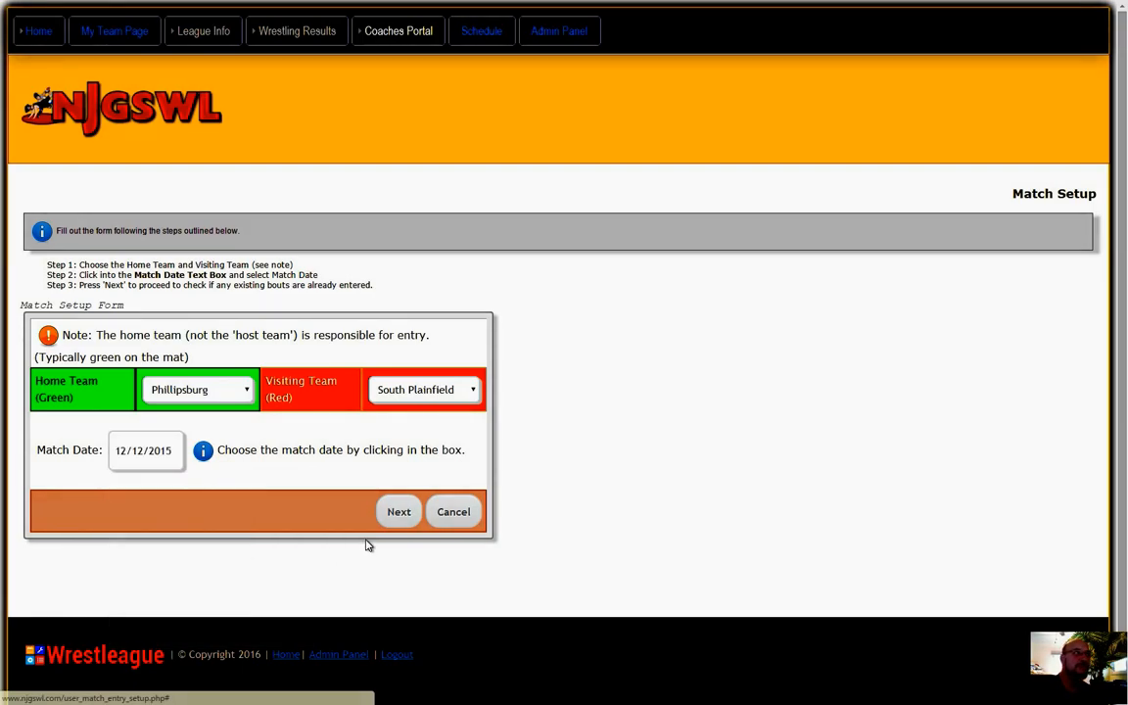
pyautogui.click(400, 515)
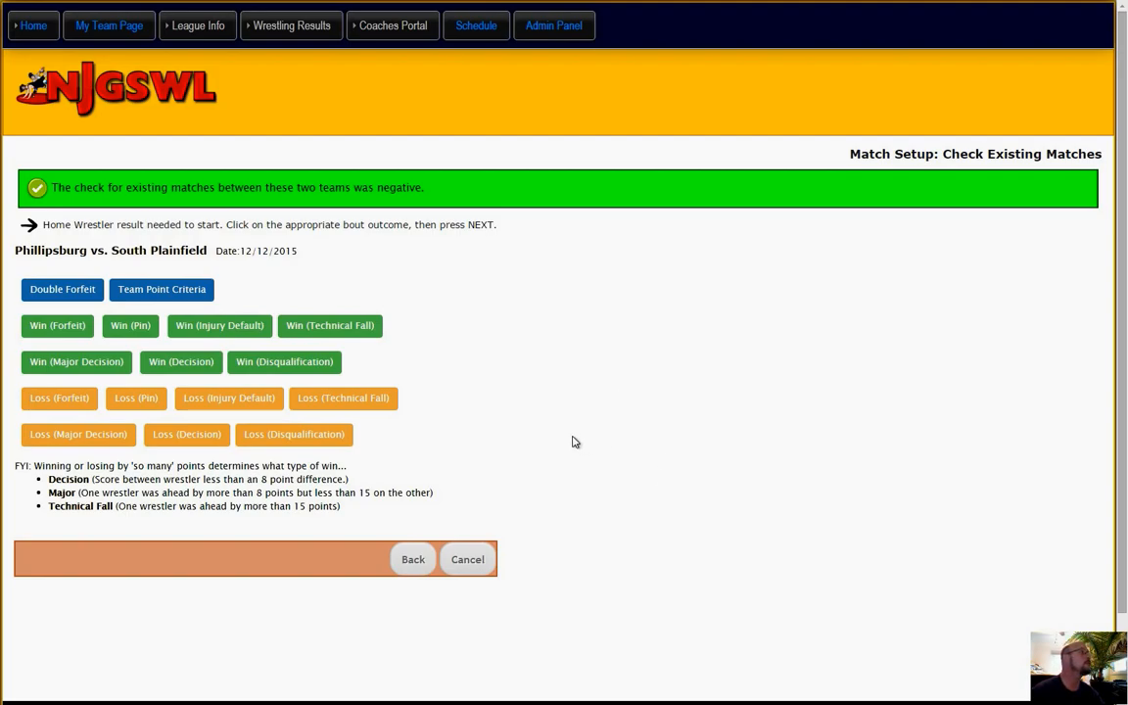
# Start a home Loss (Decision) bout at weight 70, choosing the third [70] home wrestler and the [75] visiting wrestler.
pyautogui.click(192, 443)
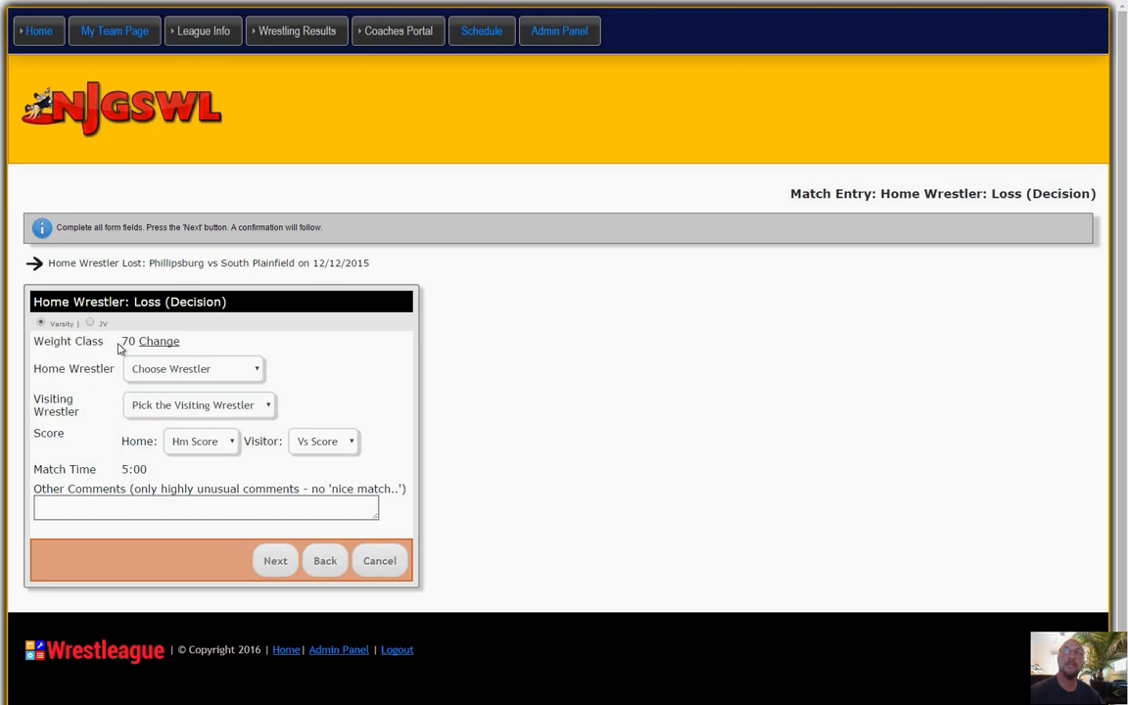
pyautogui.click(205, 371)
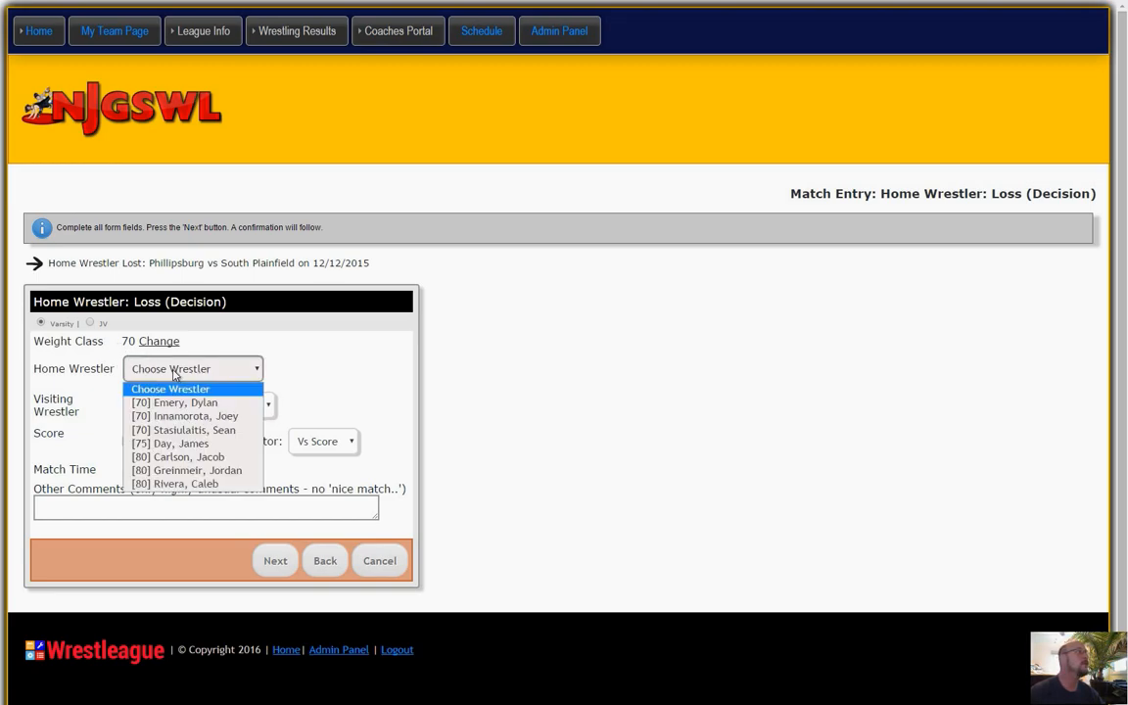
pyautogui.click(173, 430)
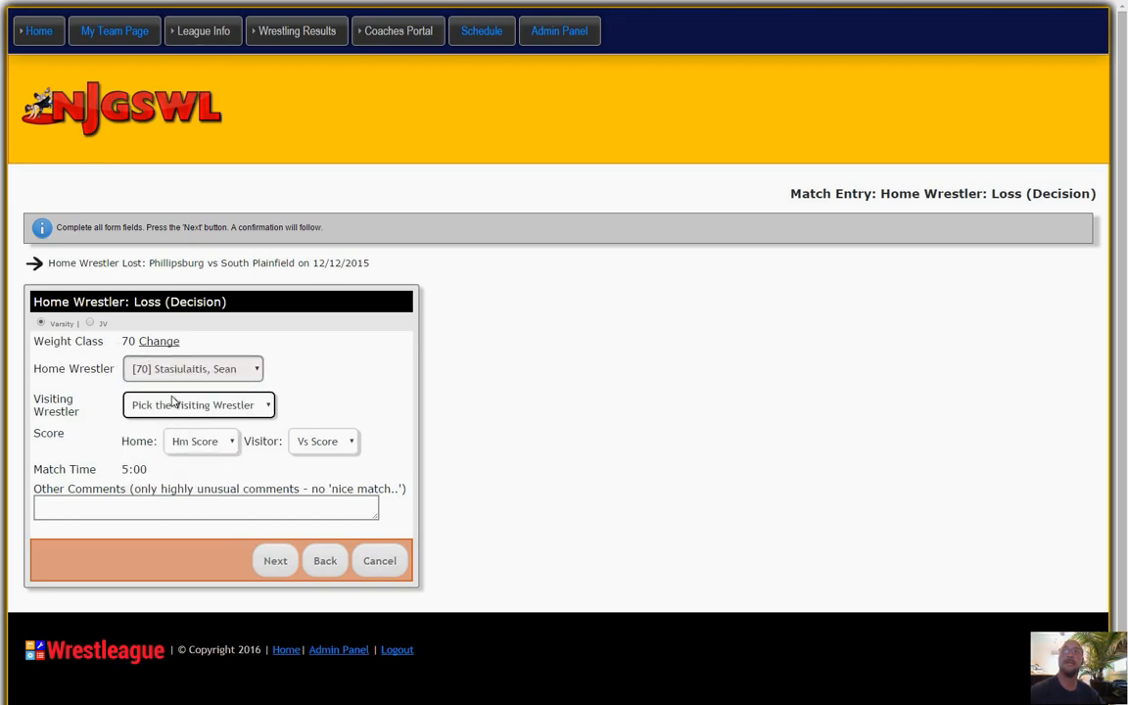
pyautogui.click(172, 401)
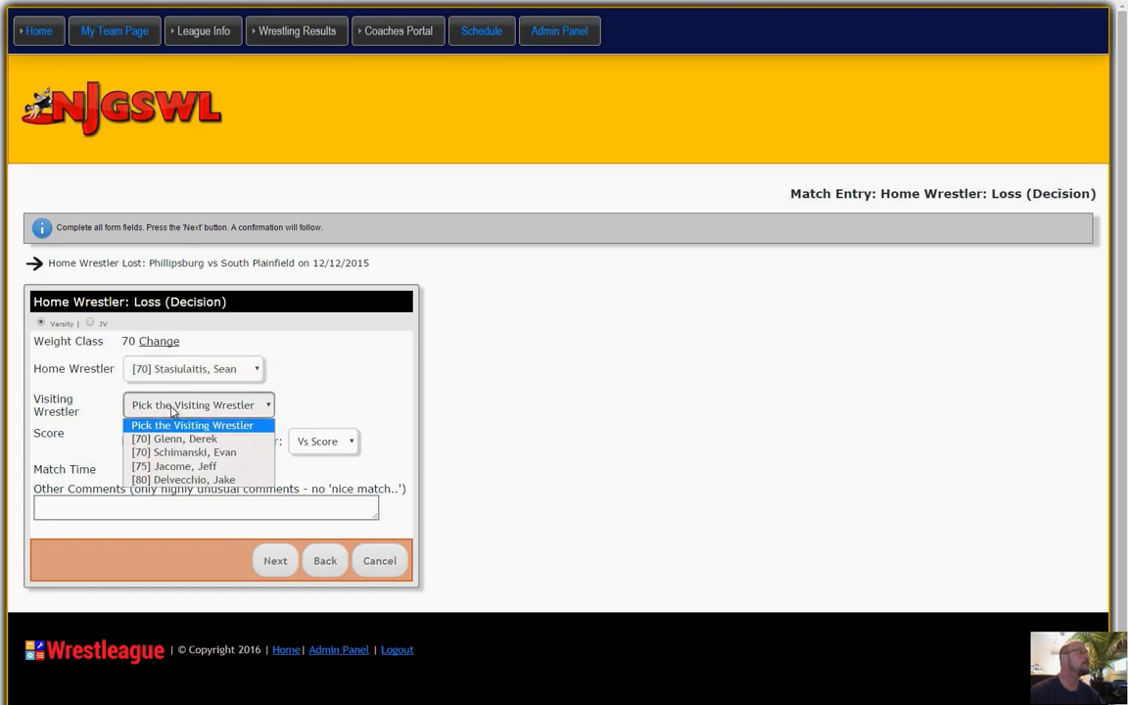
pyautogui.click(170, 467)
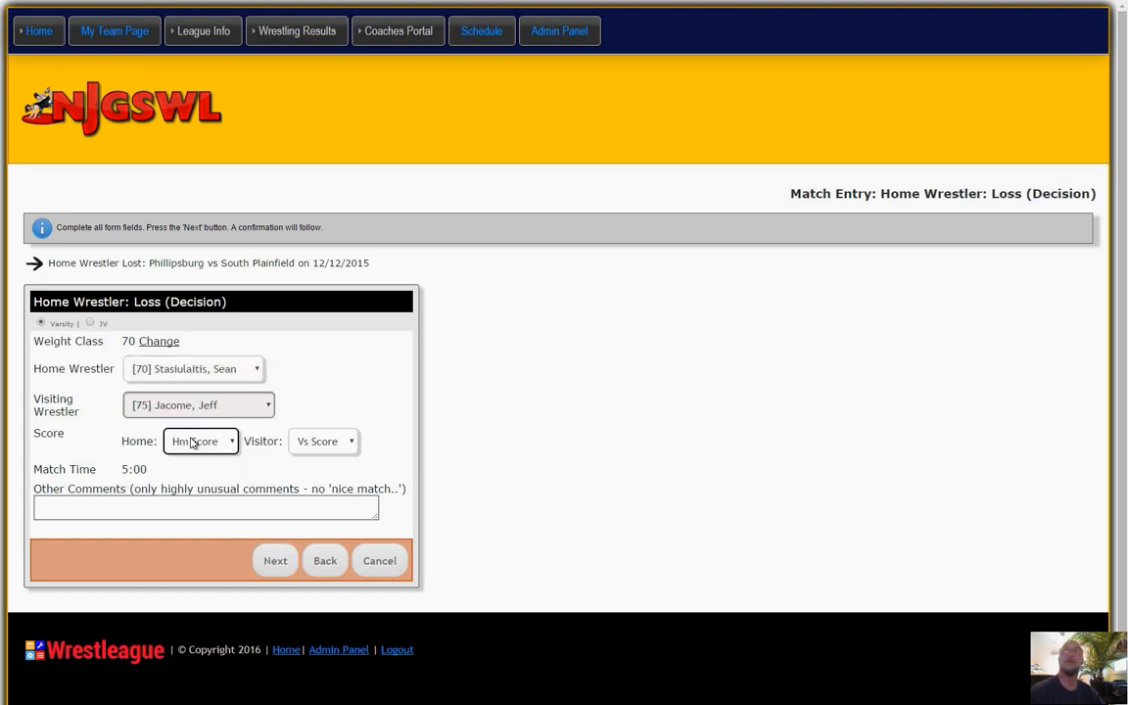
# Score the weight 70 bout 2 for home and 6 for visitor, and submit it.
pyautogui.click(192, 442)
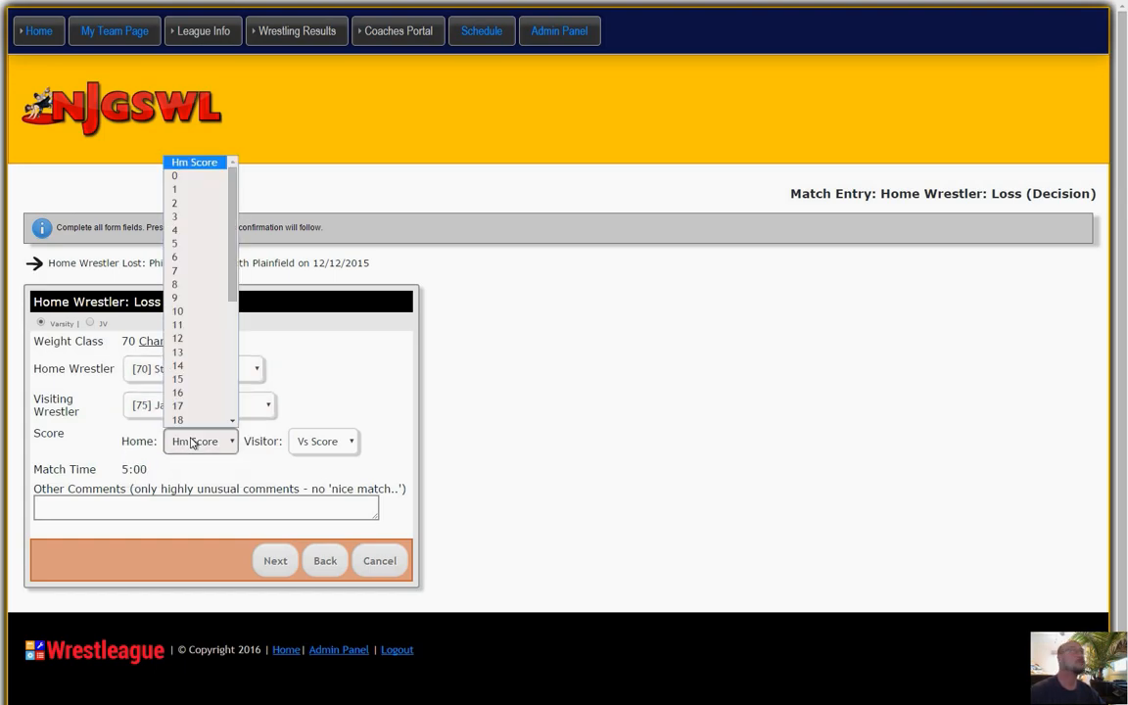
pyautogui.click(189, 207)
pyautogui.click(322, 440)
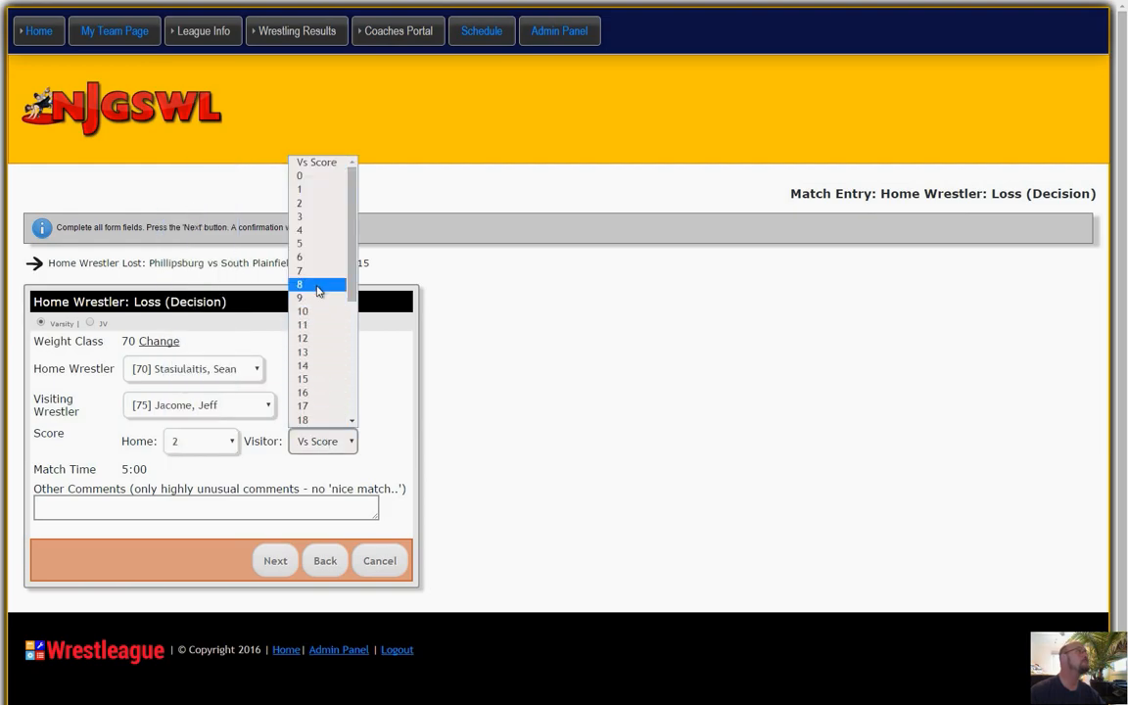
pyautogui.click(316, 258)
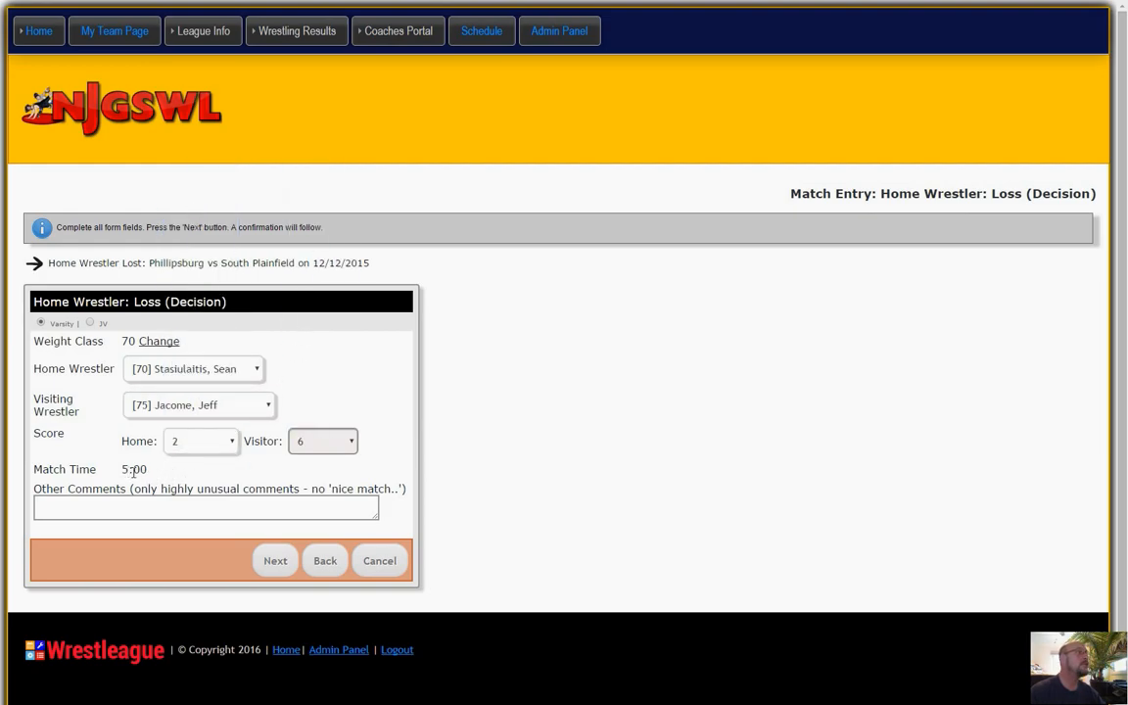
pyautogui.click(275, 561)
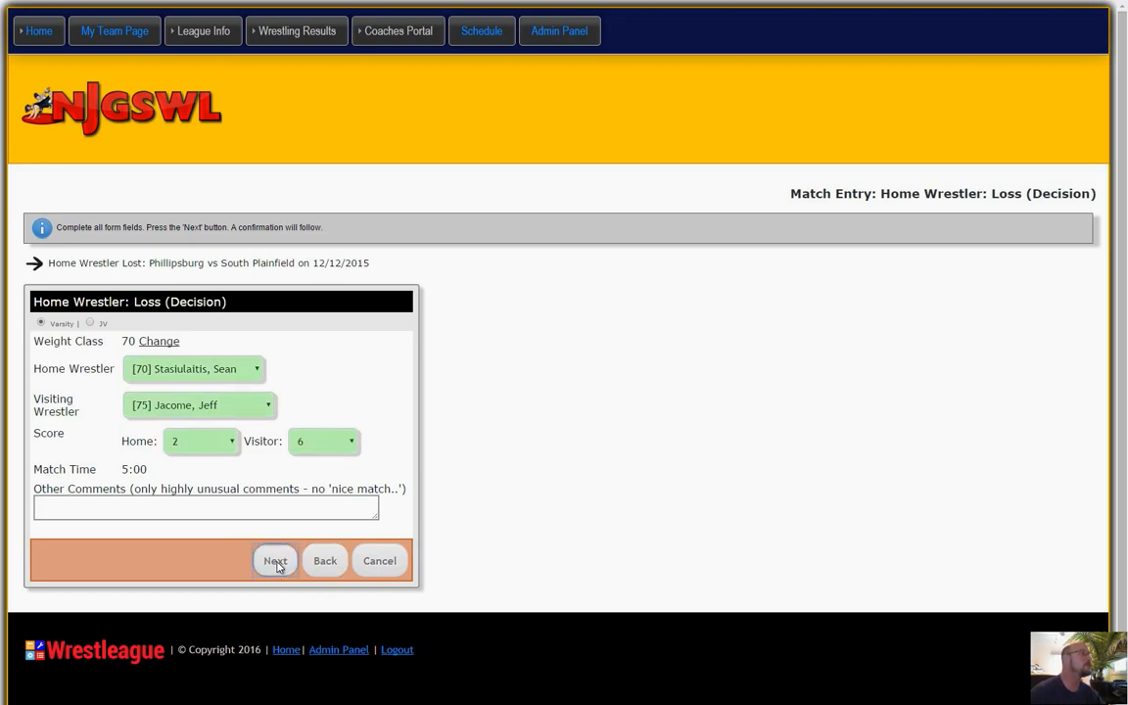
# Start a home Win (Decision) bout entry for the same match.
pyautogui.scroll(-3, 600, 437)
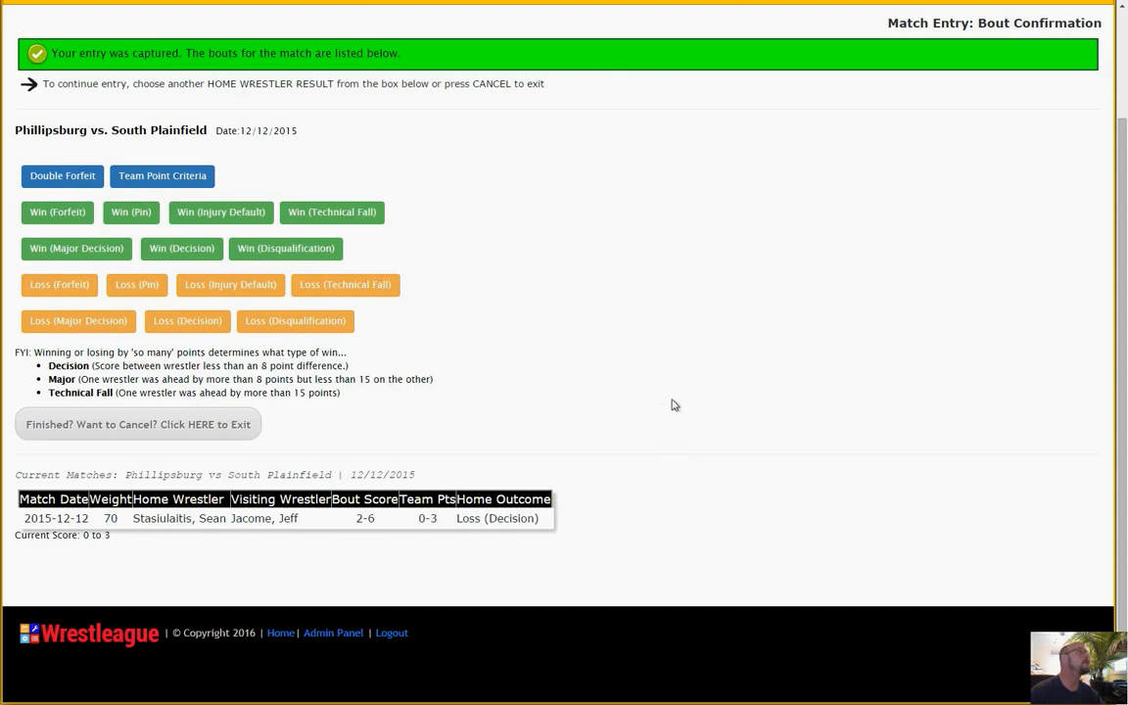
pyautogui.click(182, 248)
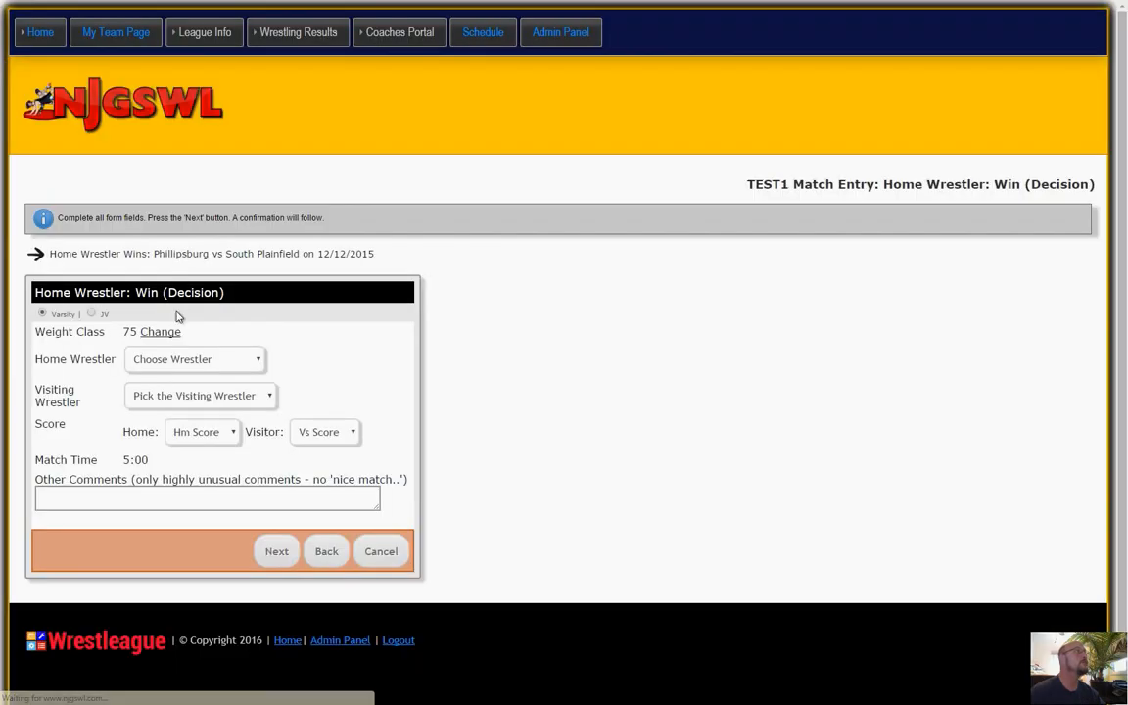
pyautogui.click(166, 333)
pyautogui.click(146, 377)
pyautogui.click(391, 383)
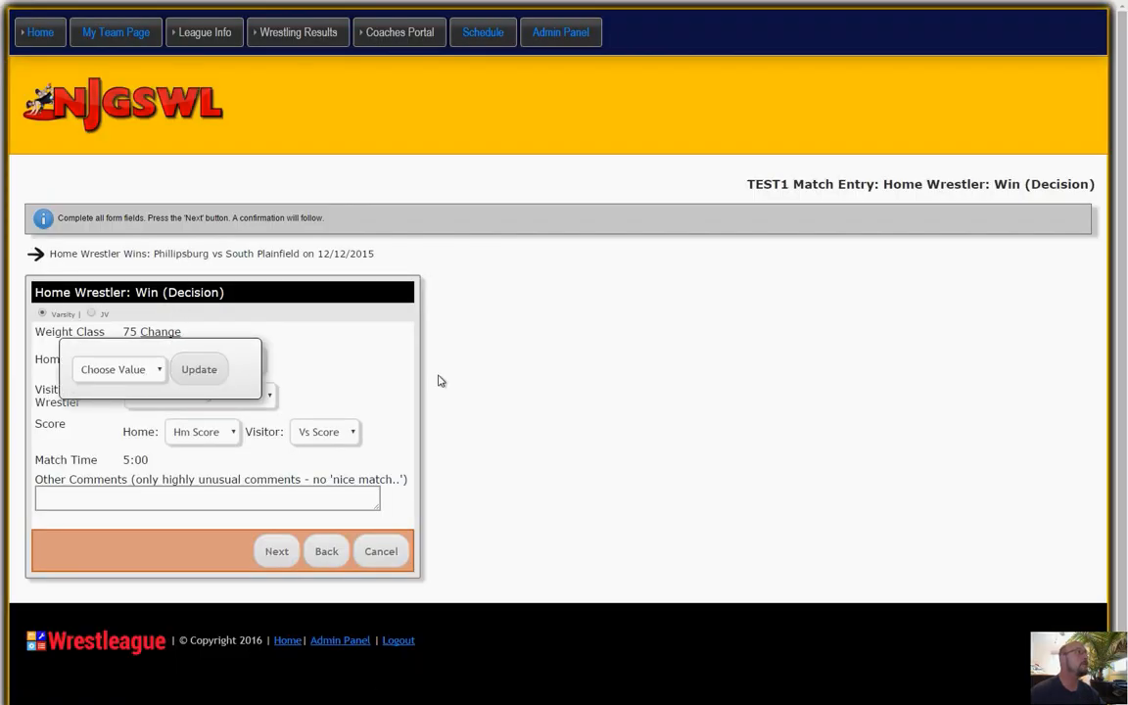
# Choose the [75] home wrestler and the first [70] visiting wrestler for the weight 75 bout.
pyautogui.click(215, 362)
pyautogui.click(215, 362)
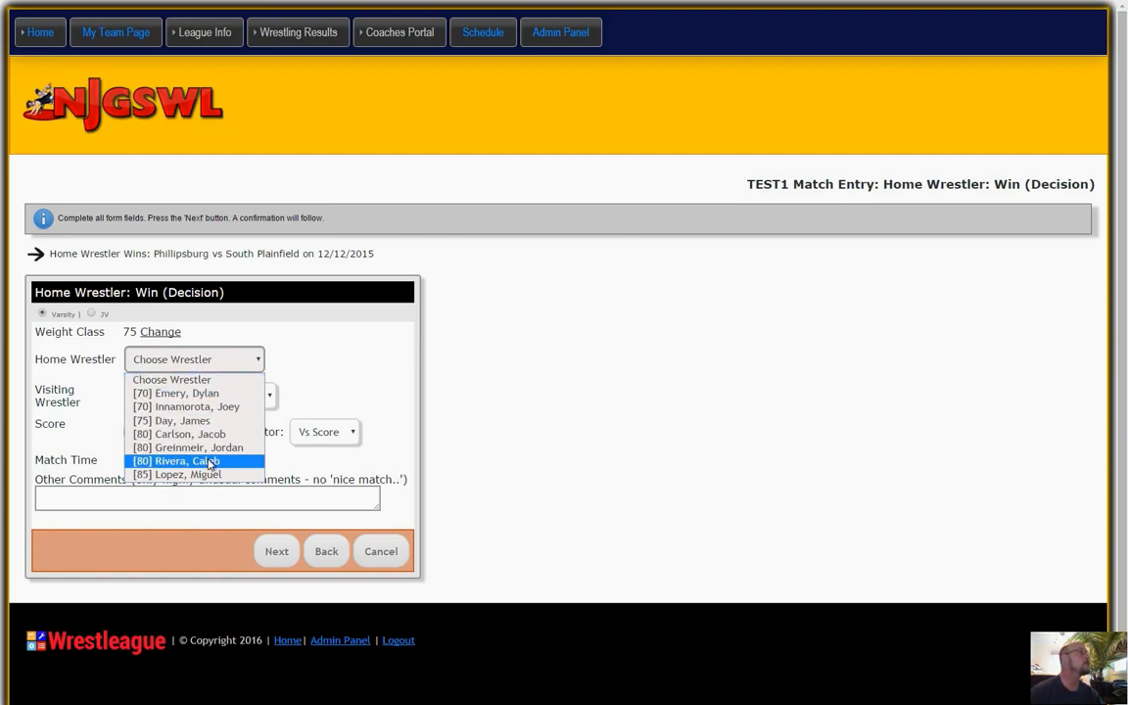
pyautogui.click(191, 420)
pyautogui.click(196, 396)
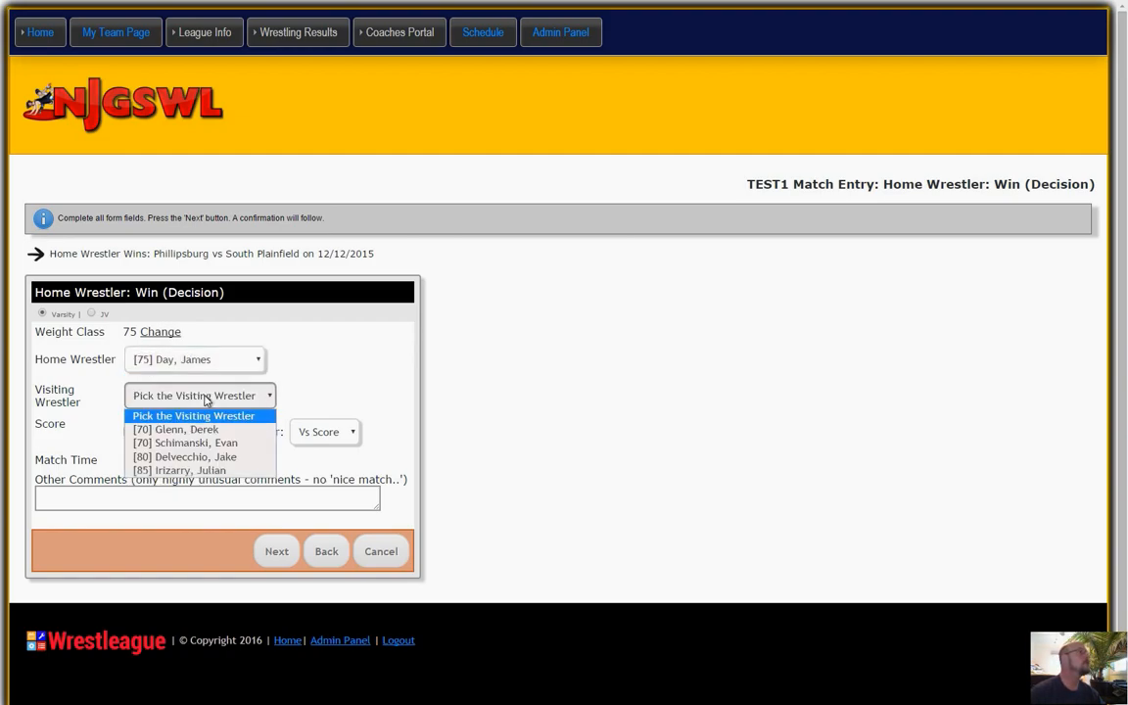
pyautogui.click(197, 431)
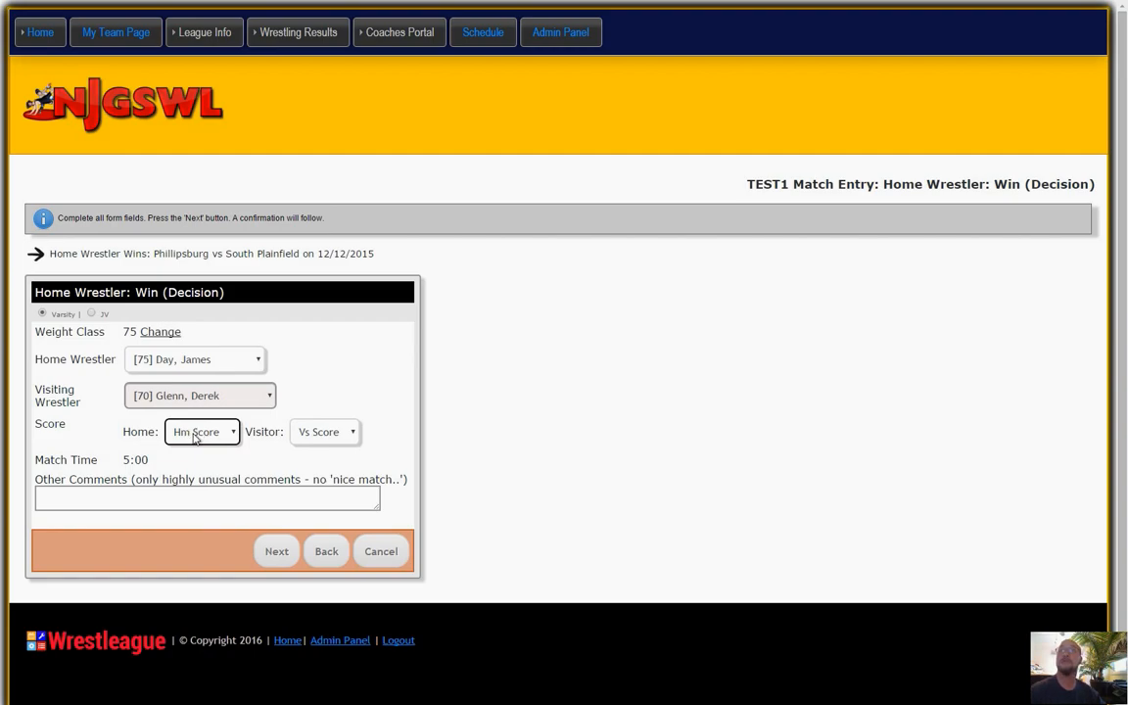
# Score the weight 75 bout 5 for home and 0 for visitor, and submit it.
pyautogui.click(195, 437)
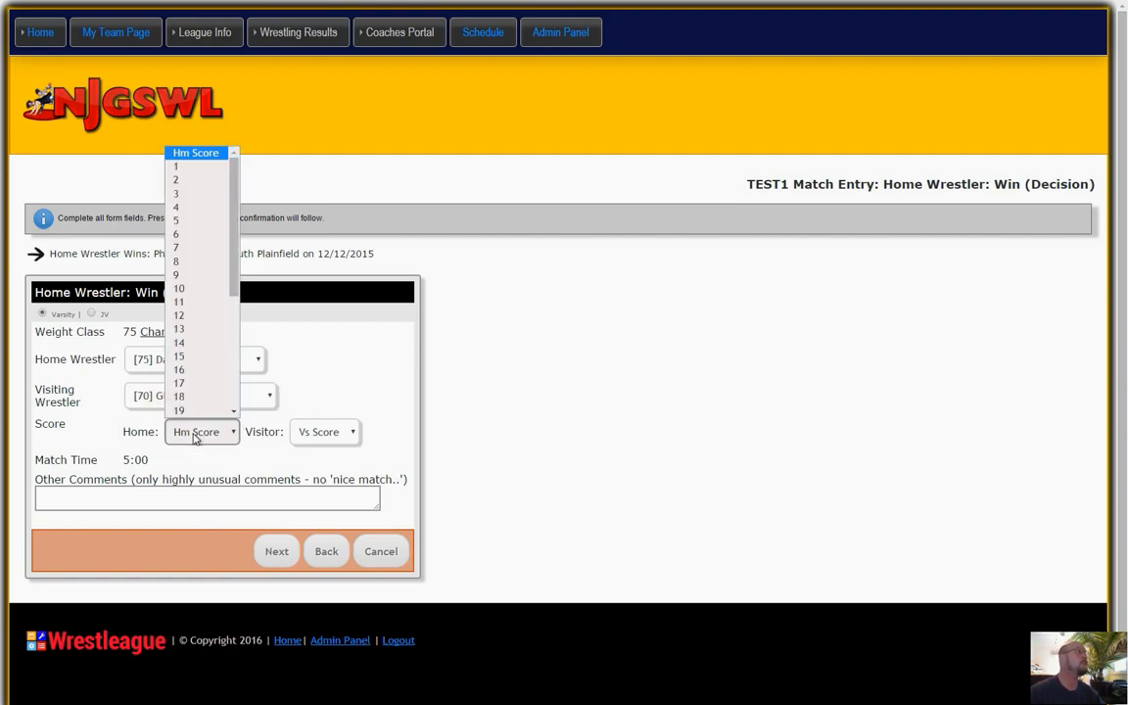
pyautogui.click(206, 225)
pyautogui.click(323, 432)
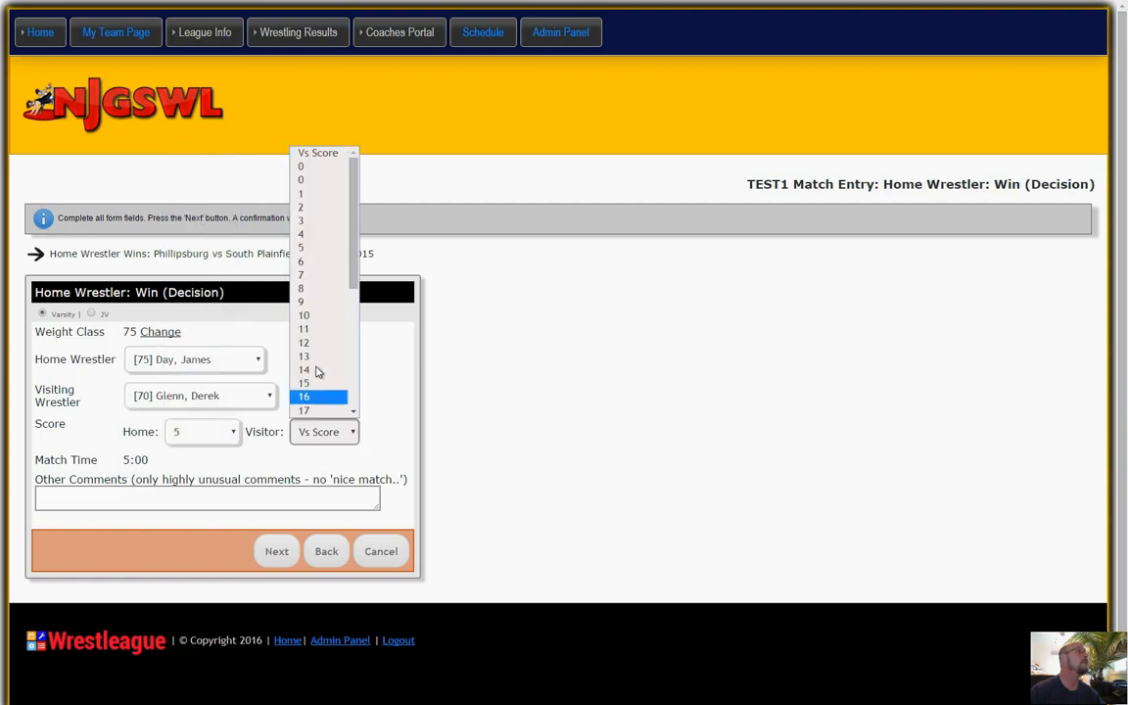
pyautogui.click(312, 181)
pyautogui.click(277, 552)
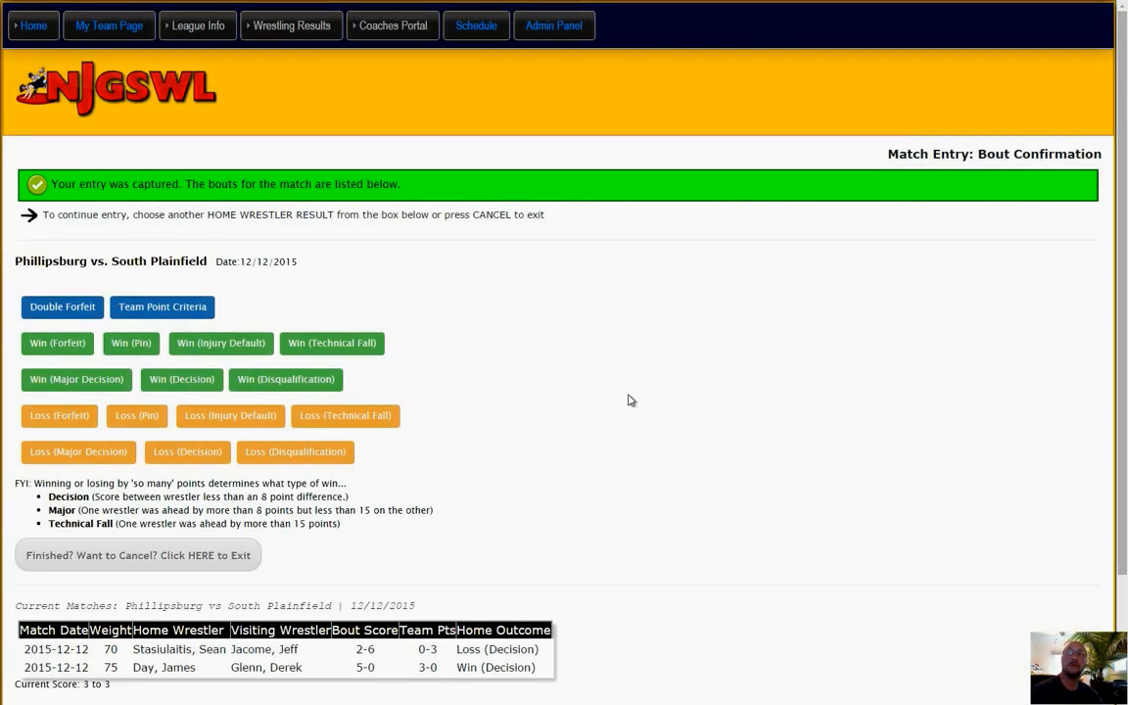
# Start a home Loss (Pin) entry for weight 80, choosing the first [80] home wrestler and the [80] visiting wrestler.
pyautogui.click(136, 416)
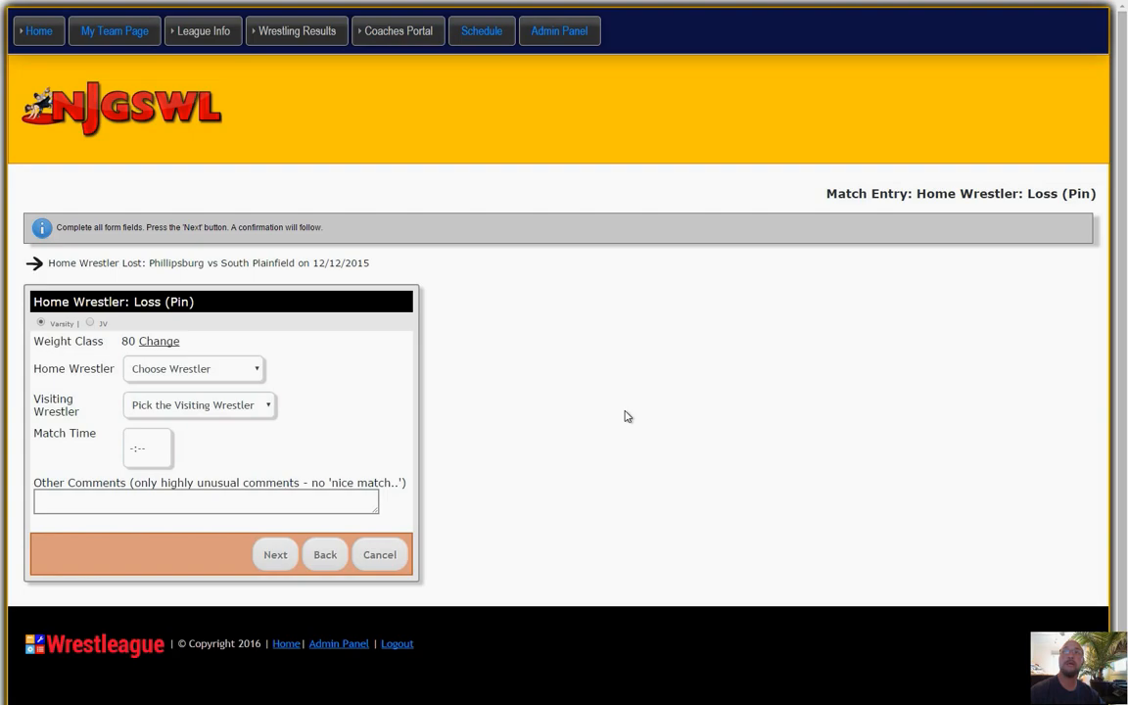
pyautogui.click(159, 377)
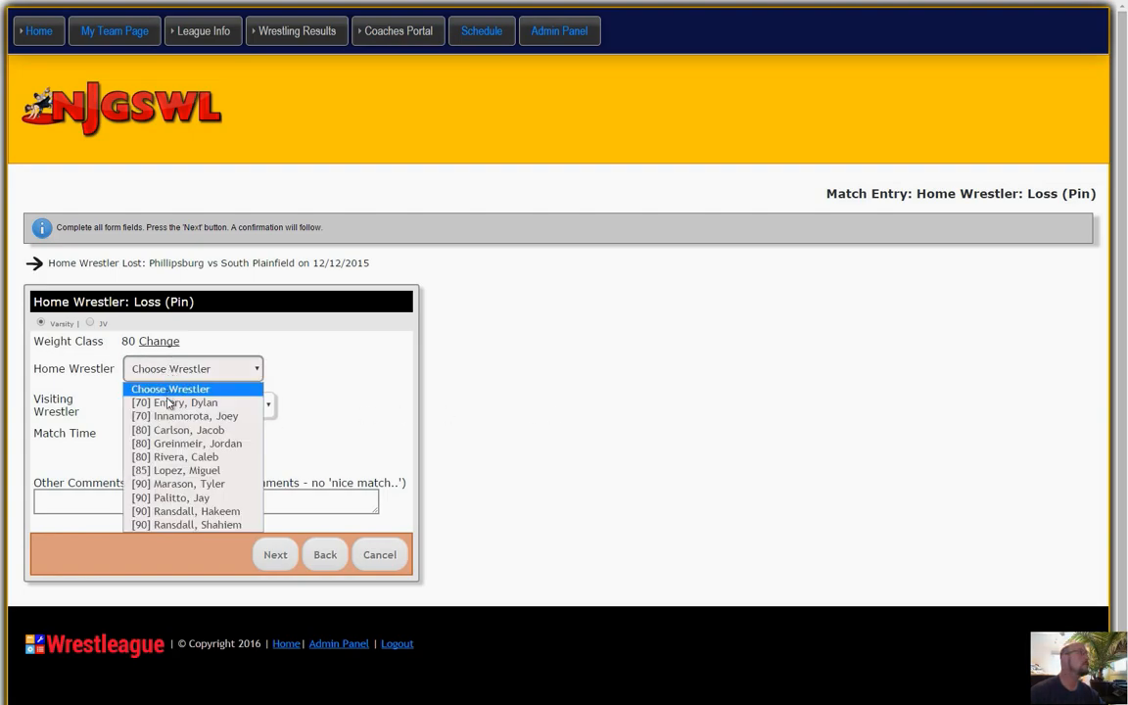
pyautogui.click(172, 430)
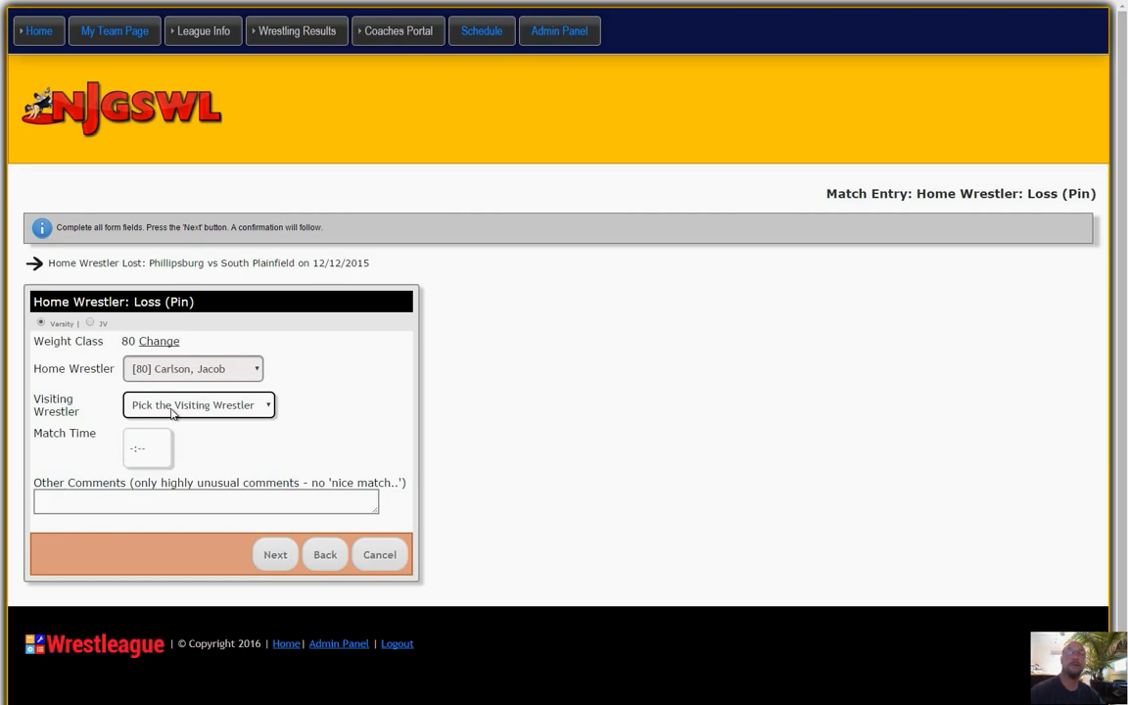
pyautogui.click(172, 413)
pyautogui.click(171, 453)
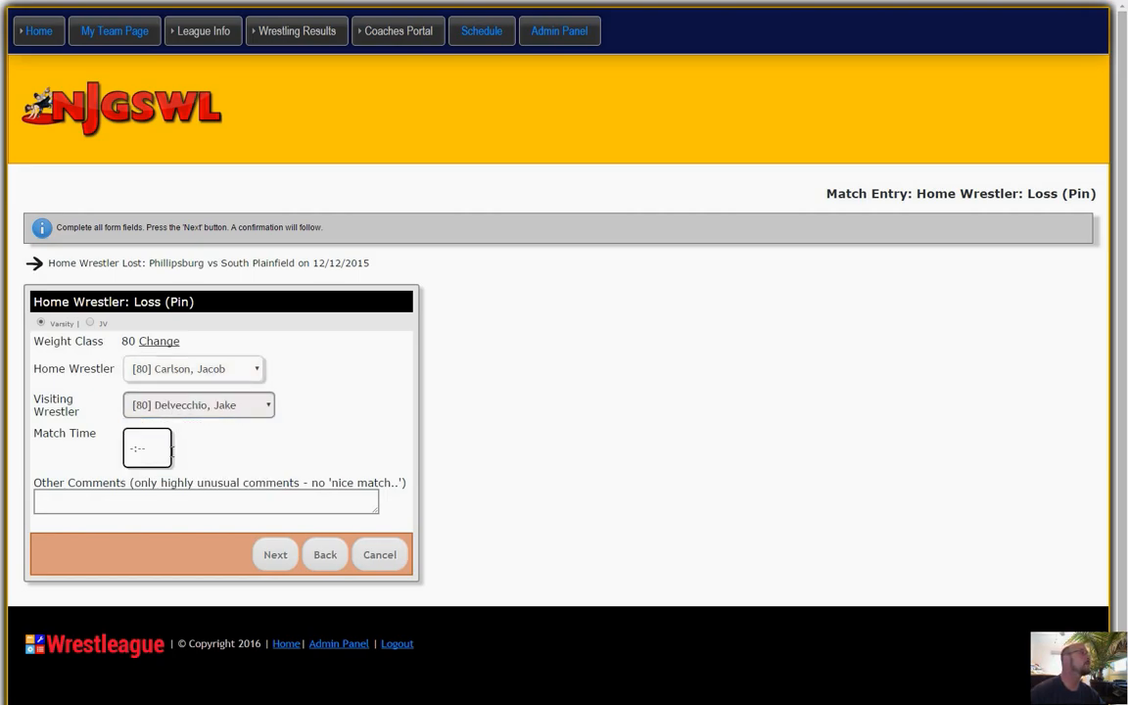
# Set the weight 80 bout's match time to 2:28 and submit the entry.
pyautogui.click(161, 445)
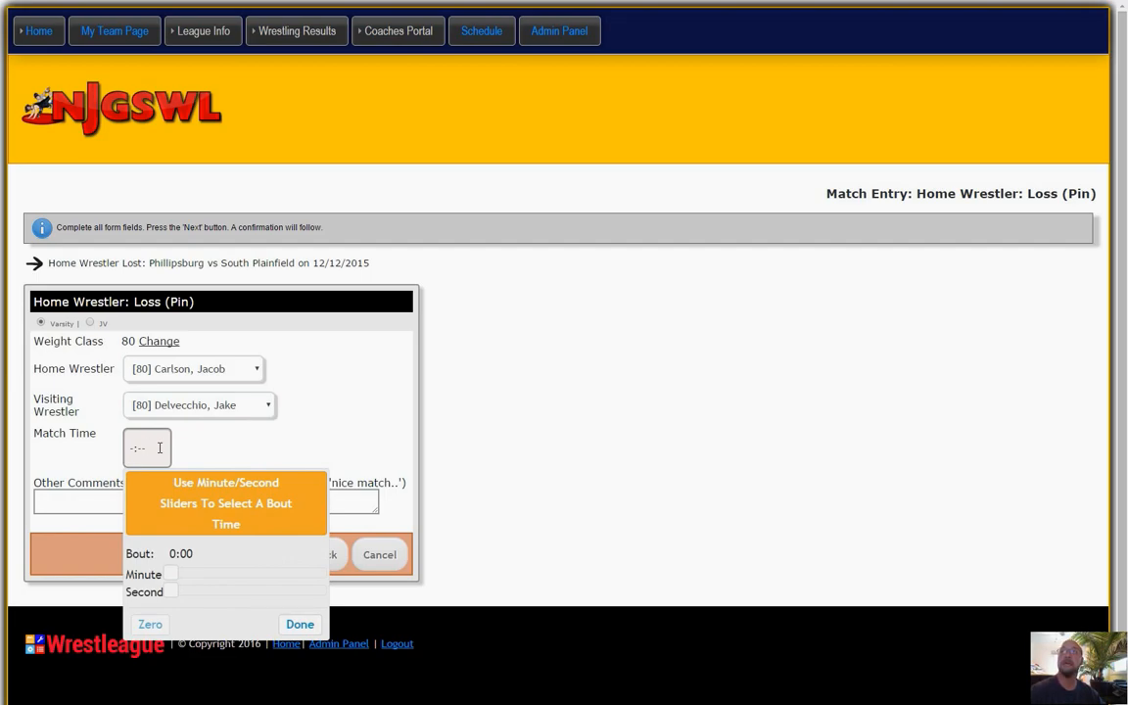
pyautogui.moveTo(174, 576); pyautogui.dragTo(248, 597)
pyautogui.click(299, 623)
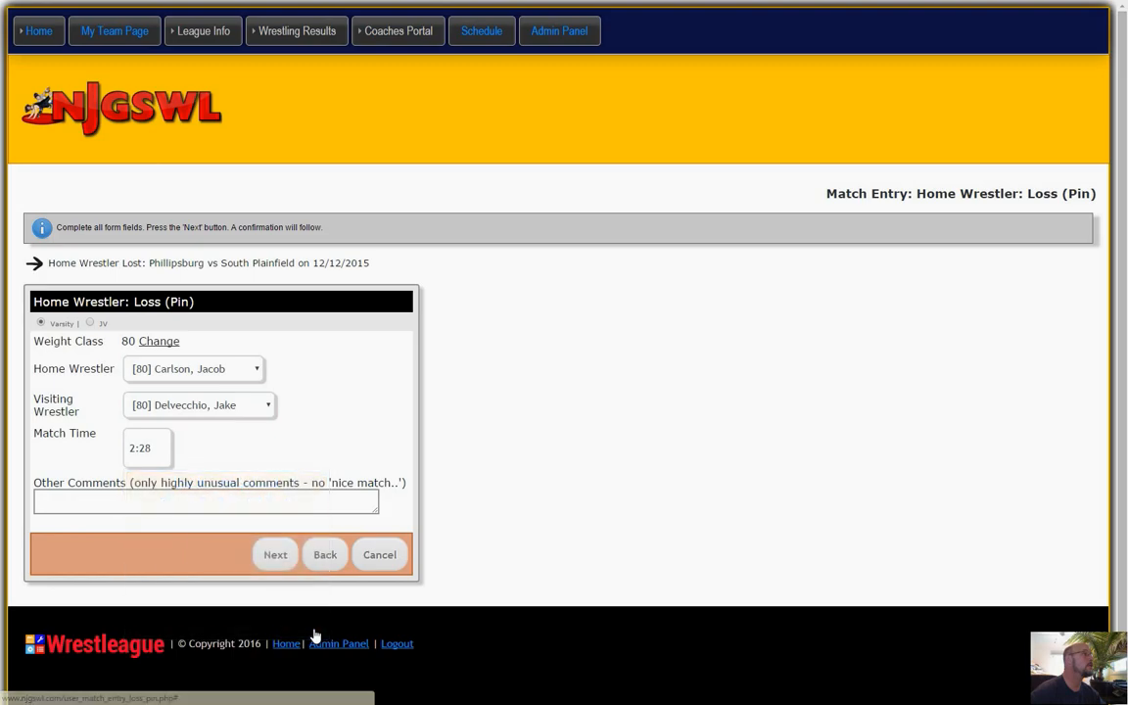
pyautogui.click(279, 554)
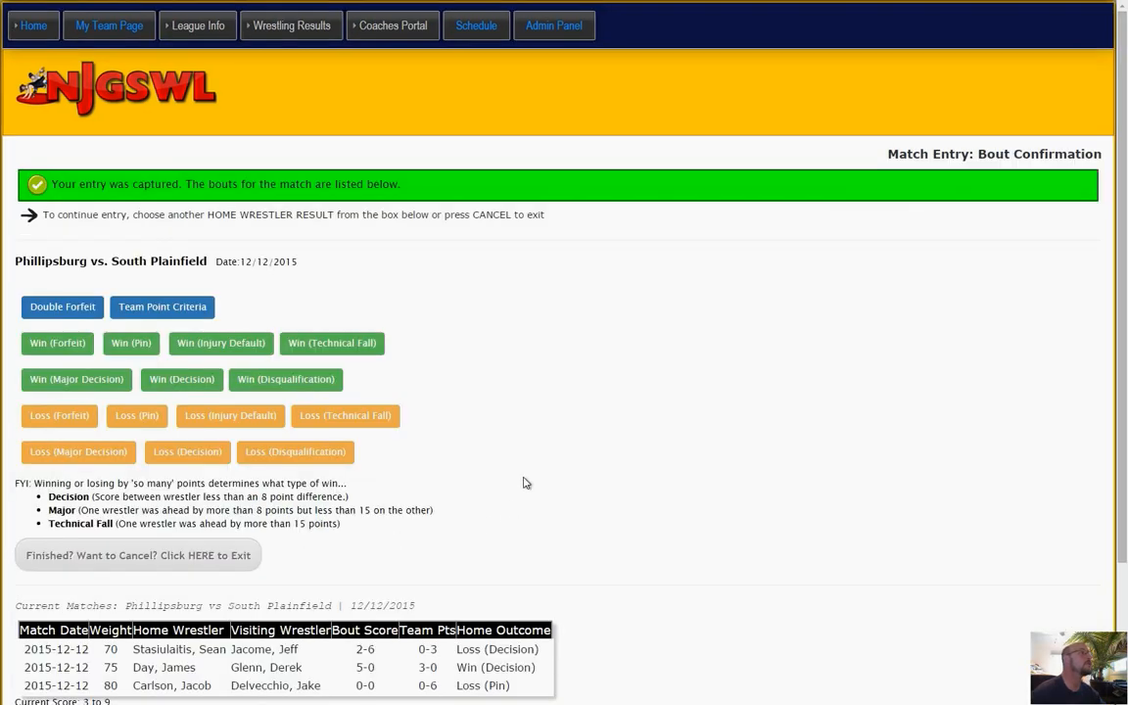
# Record a home Loss (Forfeit) for weight 85 with the [85] visiting wrestler, and submit it.
pyautogui.scroll(-1, 525, 483)
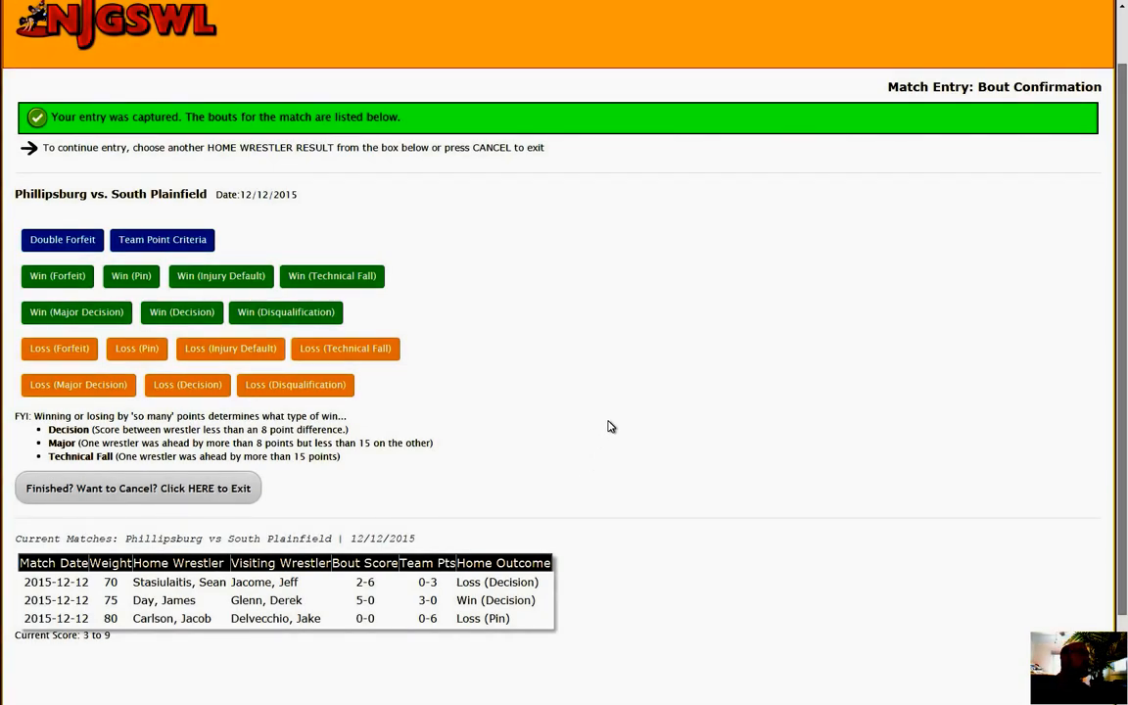
pyautogui.click(58, 348)
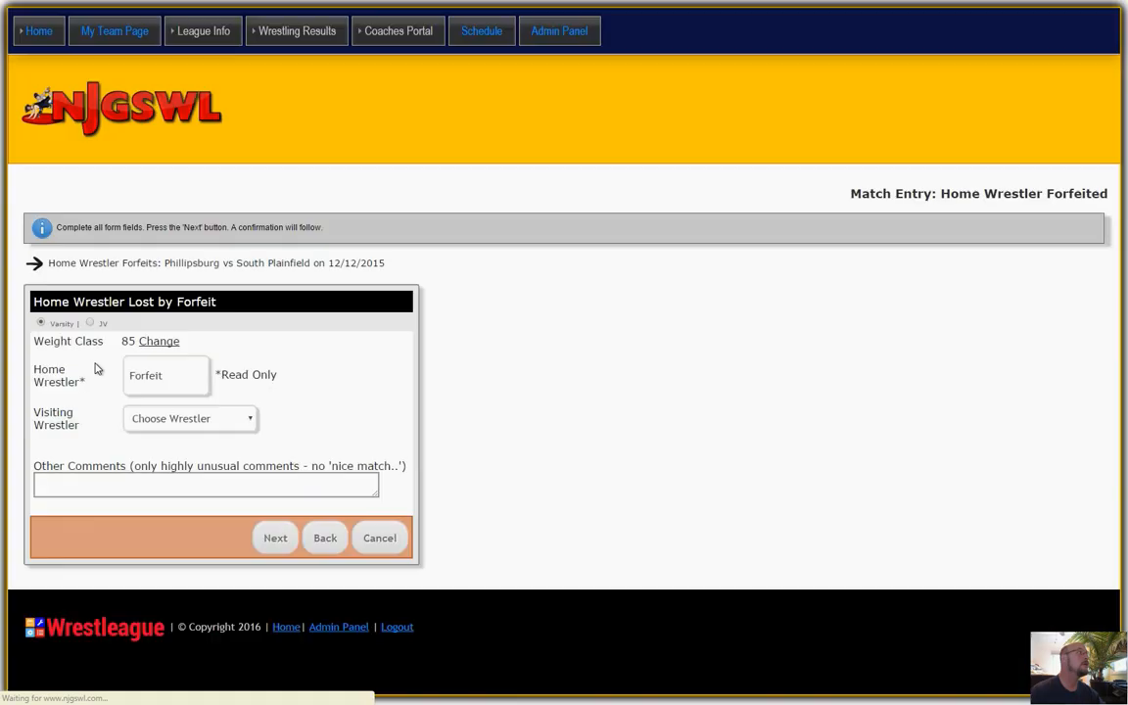
pyautogui.click(155, 378)
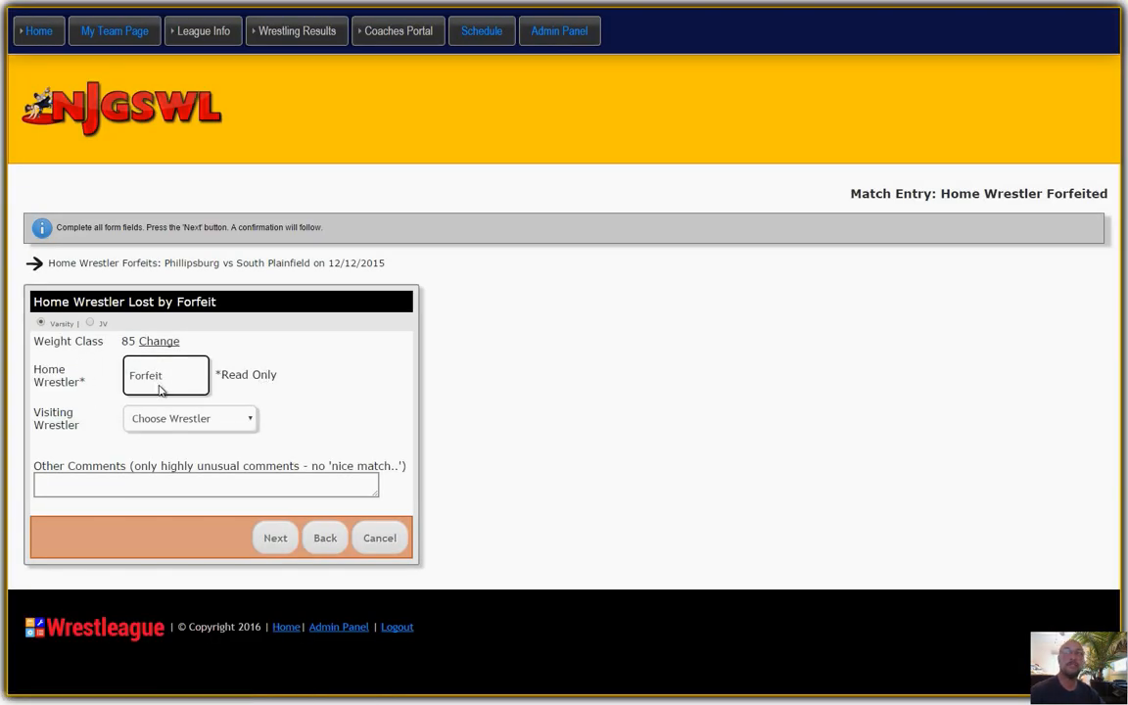
pyautogui.click(166, 423)
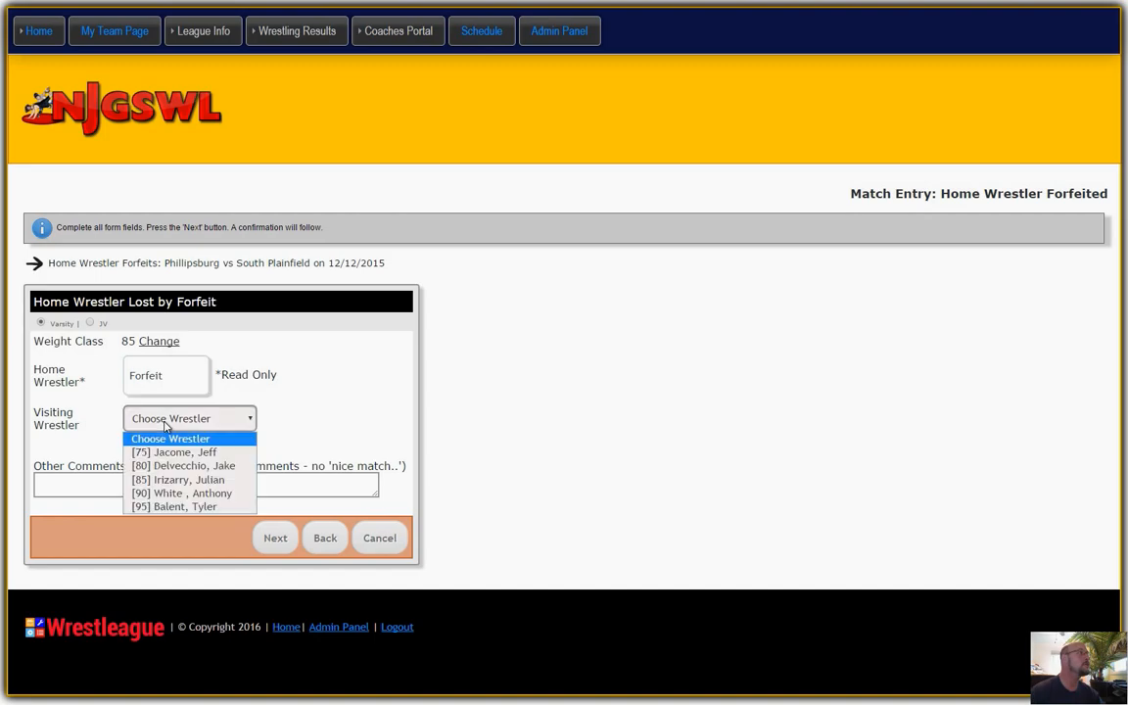
pyautogui.click(163, 478)
pyautogui.click(273, 536)
# Start a home Loss (Pin) entry for weight 90, choosing the first [90] home wrestler and the [90] visiting wrestler.
pyautogui.scroll(-2, 522, 437)
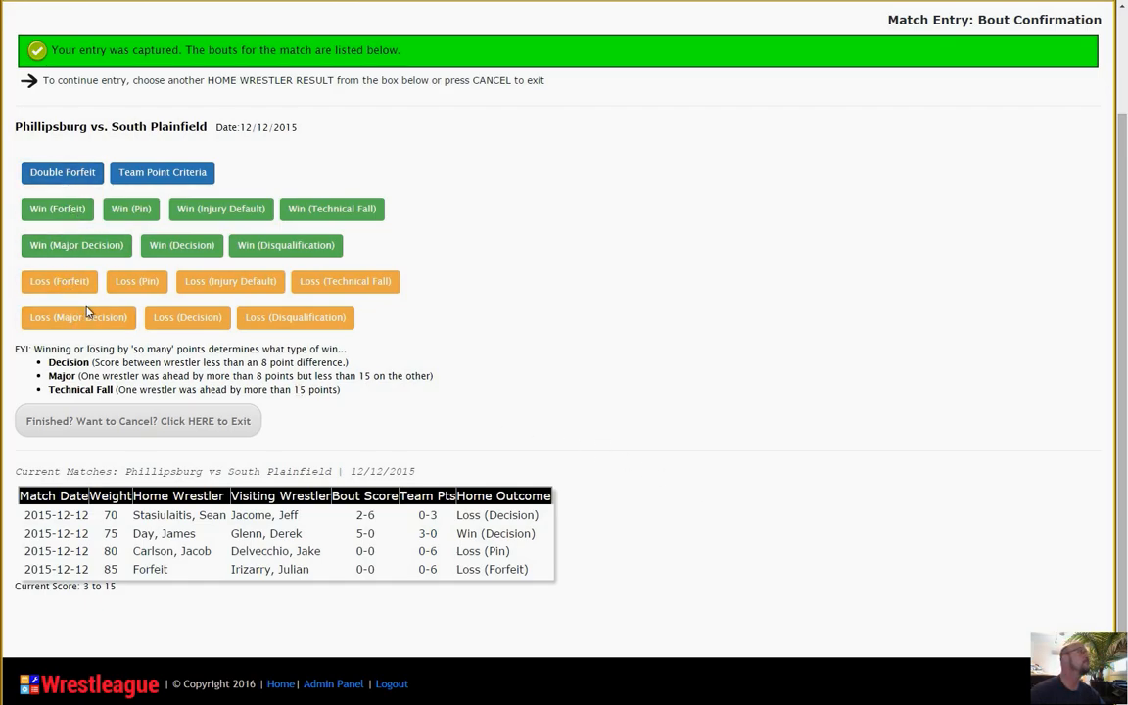
pyautogui.click(145, 283)
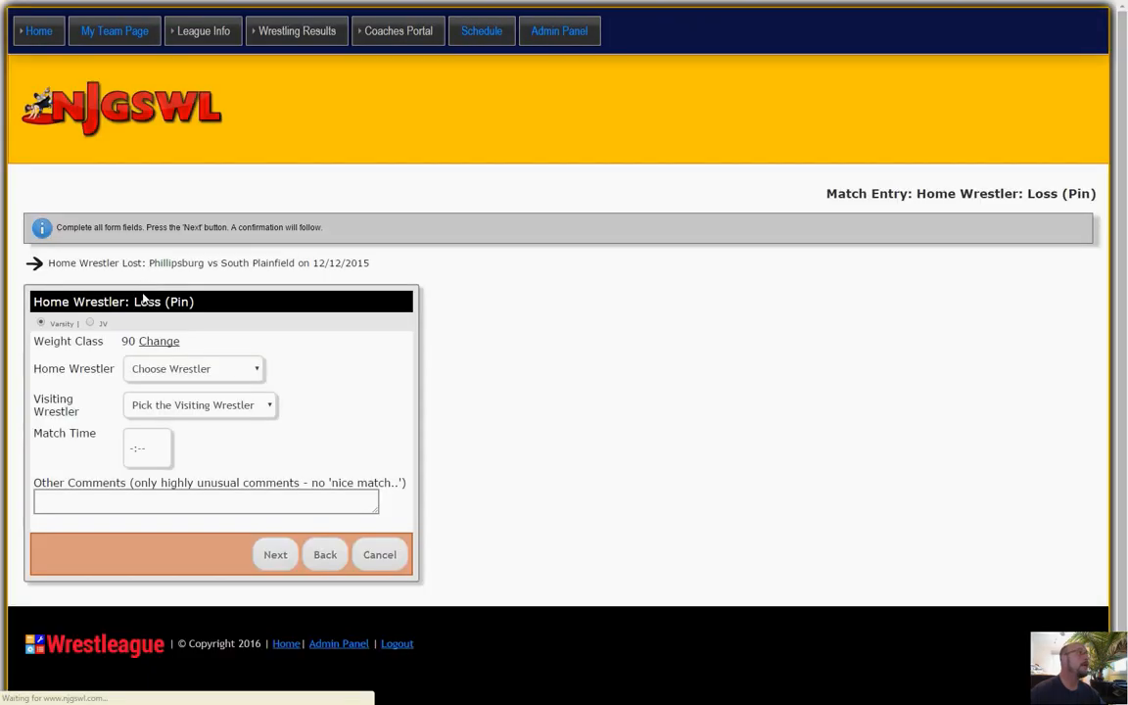
pyautogui.click(172, 371)
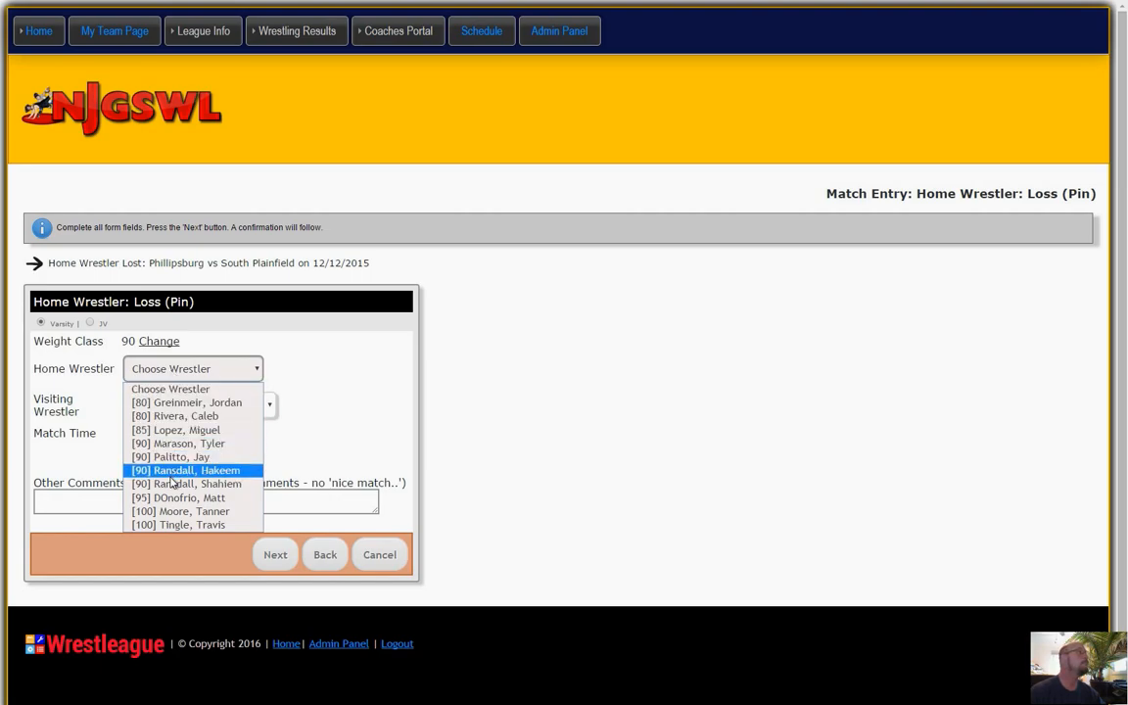
pyautogui.click(174, 441)
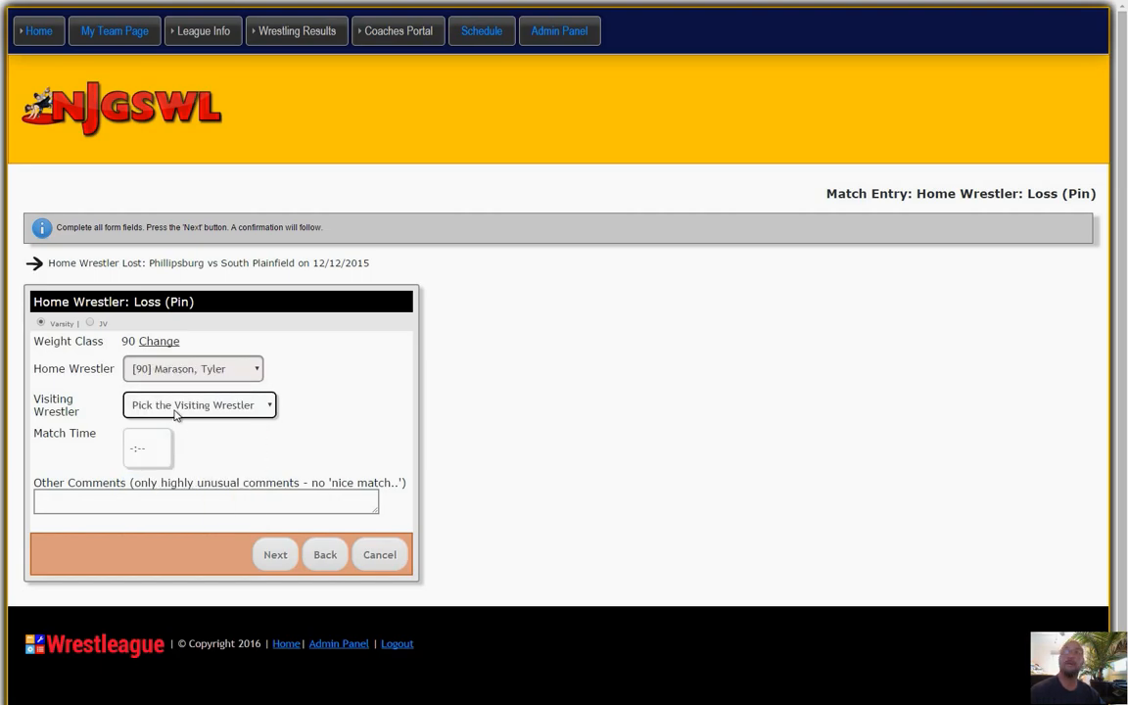
pyautogui.click(175, 412)
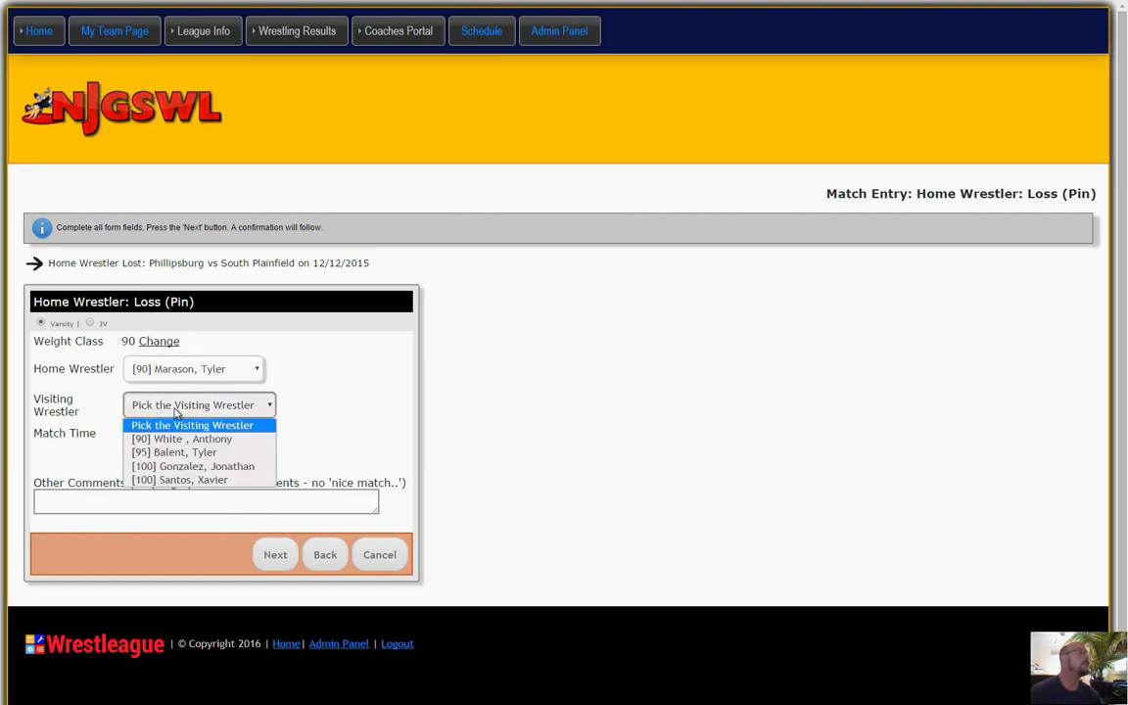
pyautogui.click(171, 441)
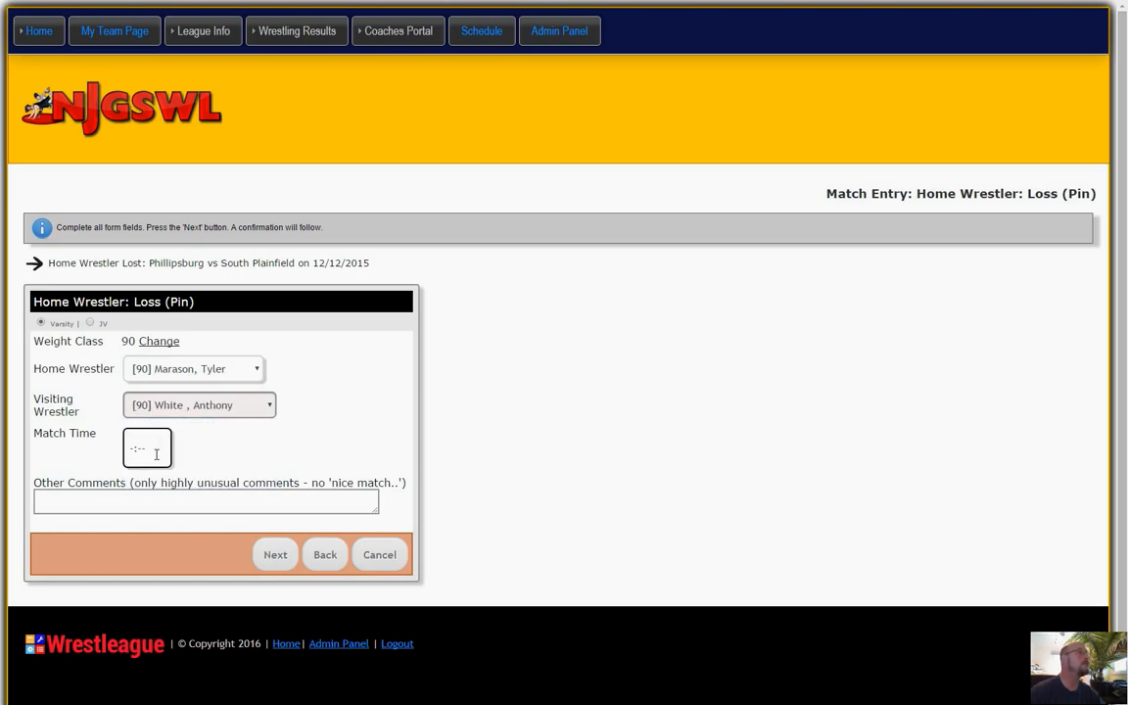
# Set the weight 90 bout's match time to 3:21 and submit the entry.
pyautogui.click(155, 455)
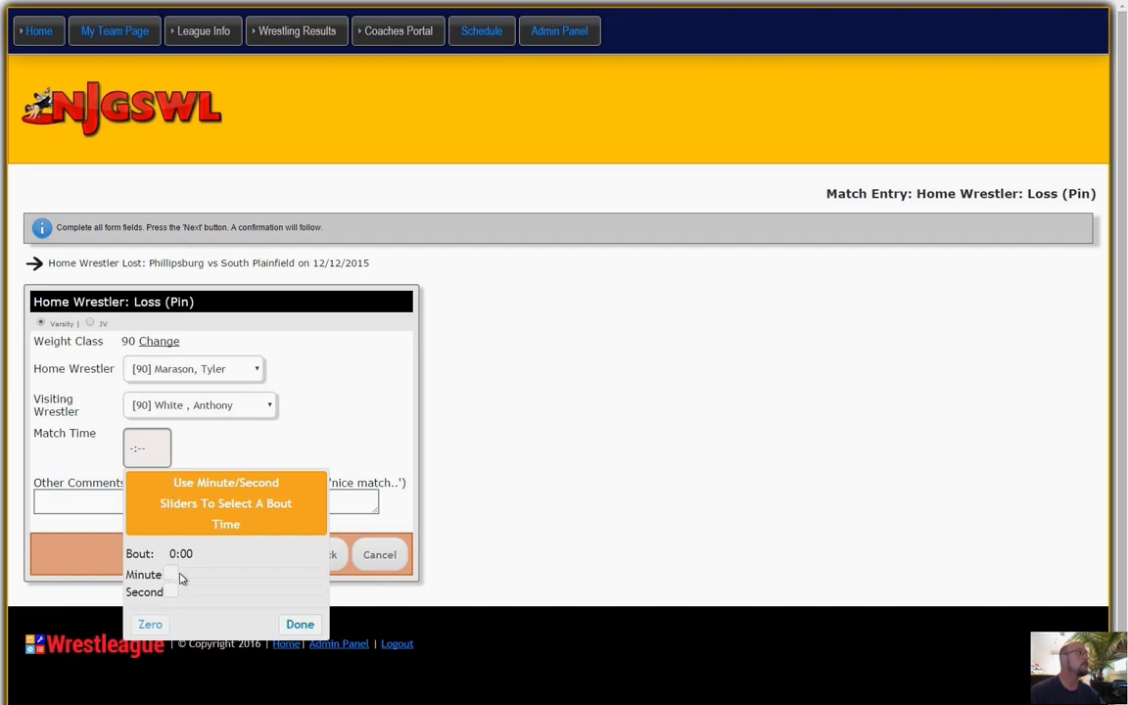
pyautogui.moveTo(172, 574); pyautogui.dragTo(234, 599)
pyautogui.click(291, 625)
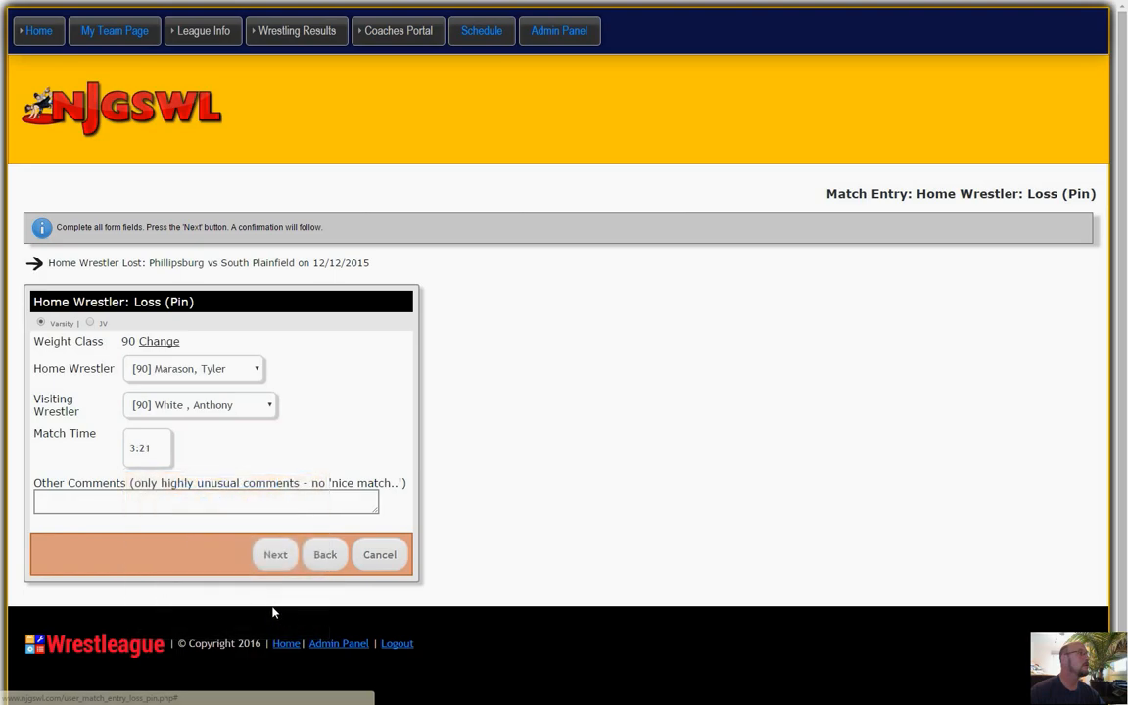
pyautogui.click(271, 559)
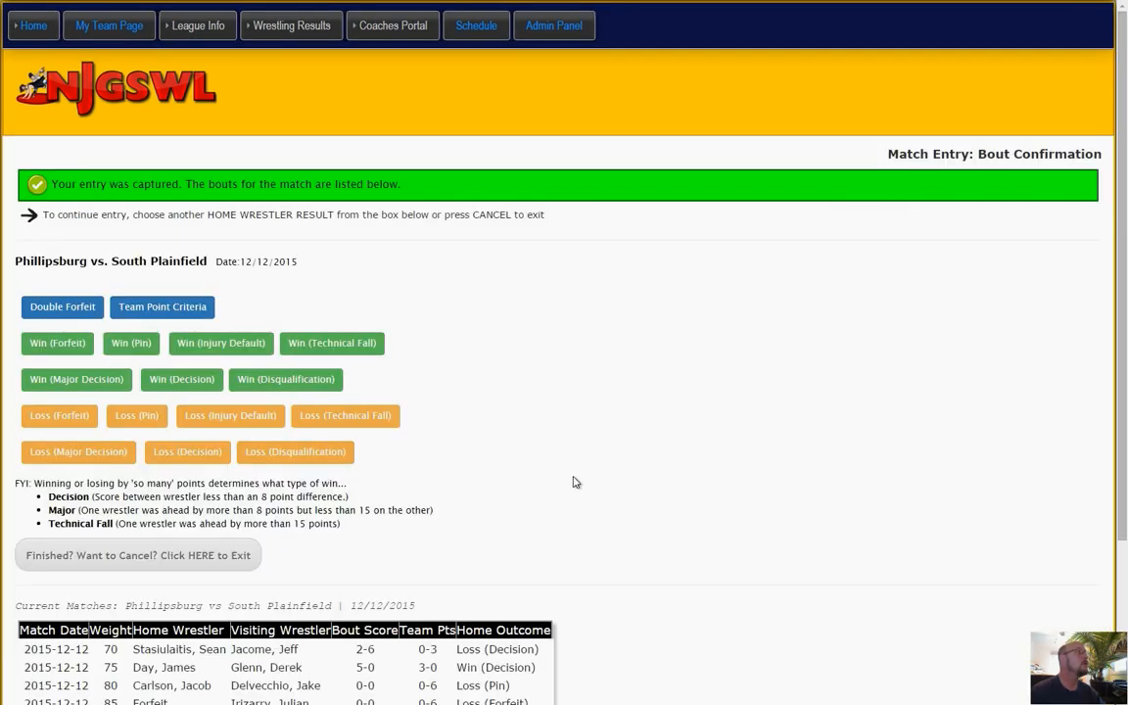
# Start a home Loss (Pin) entry for weight 95, choosing the [95] home wrestler and the [95] visiting wrestler.
pyautogui.scroll(-2, 584, 481)
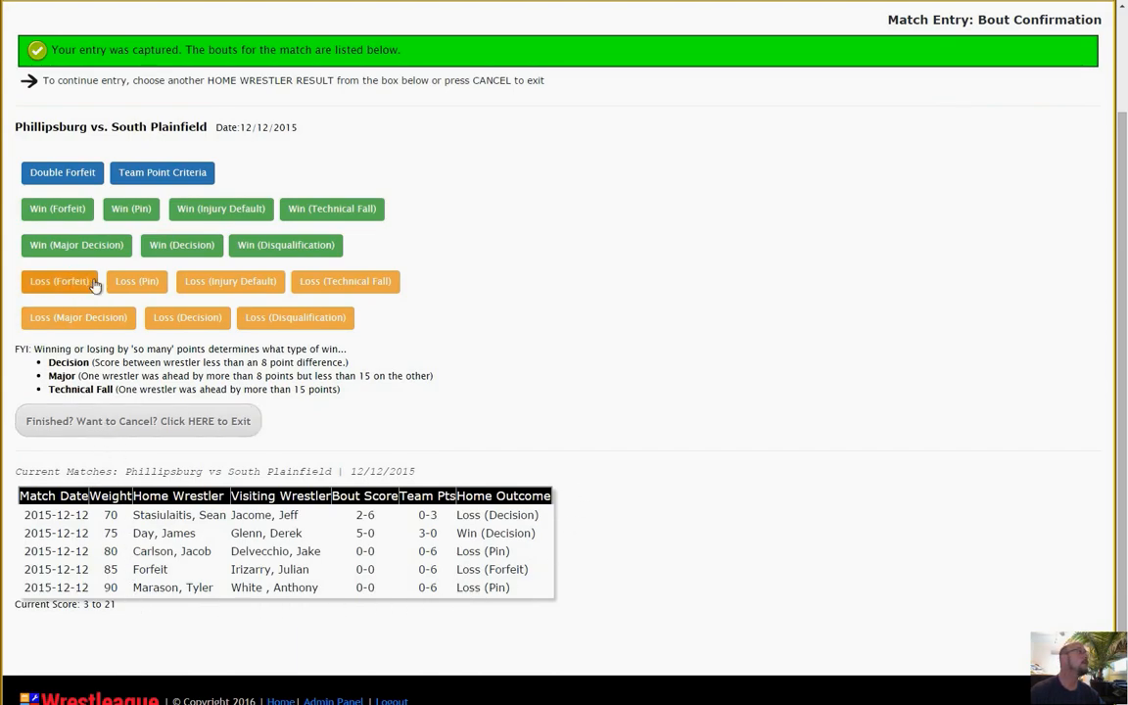
pyautogui.click(134, 283)
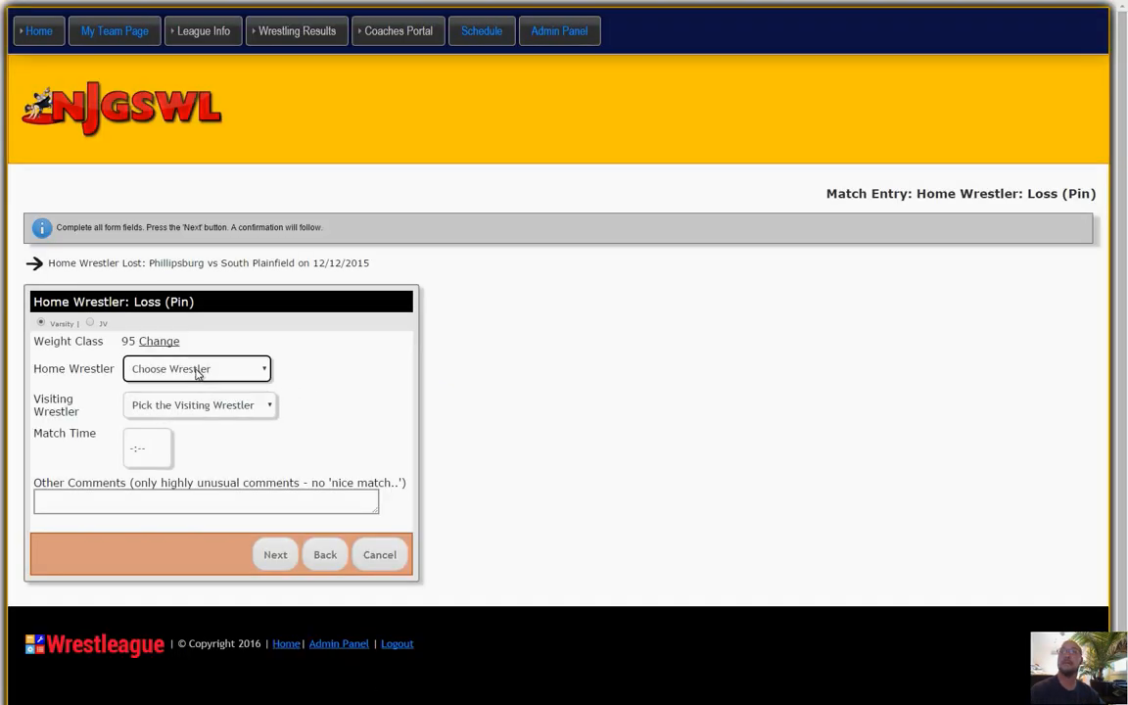
pyautogui.click(198, 370)
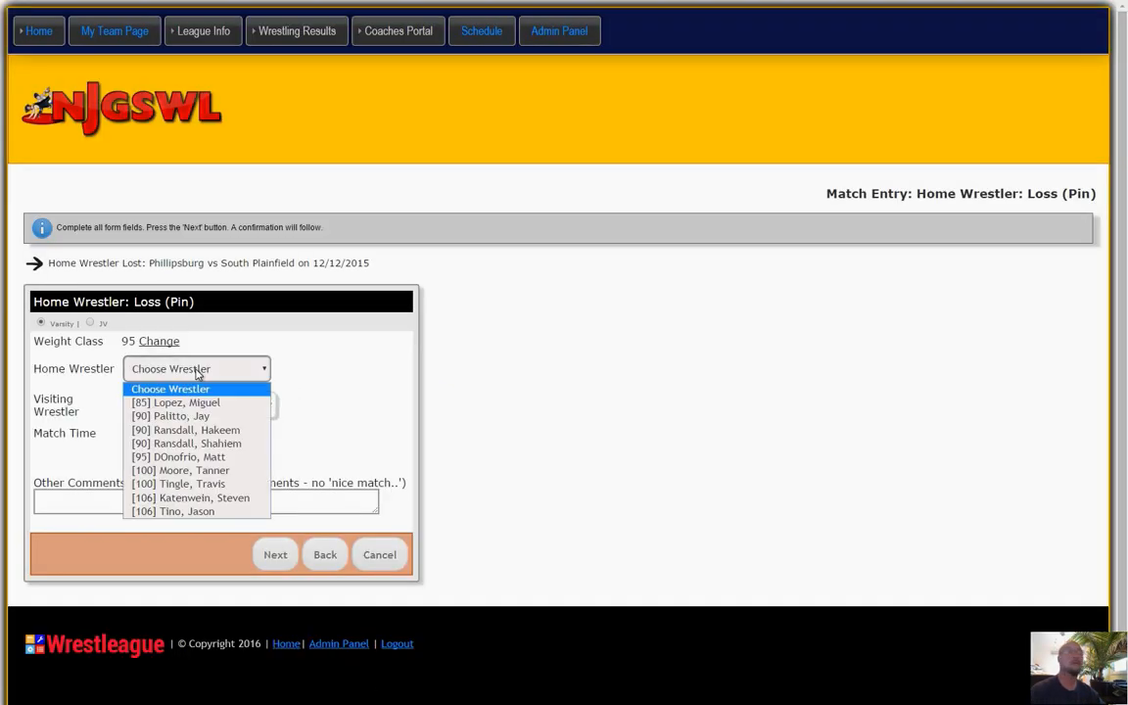
pyautogui.click(186, 456)
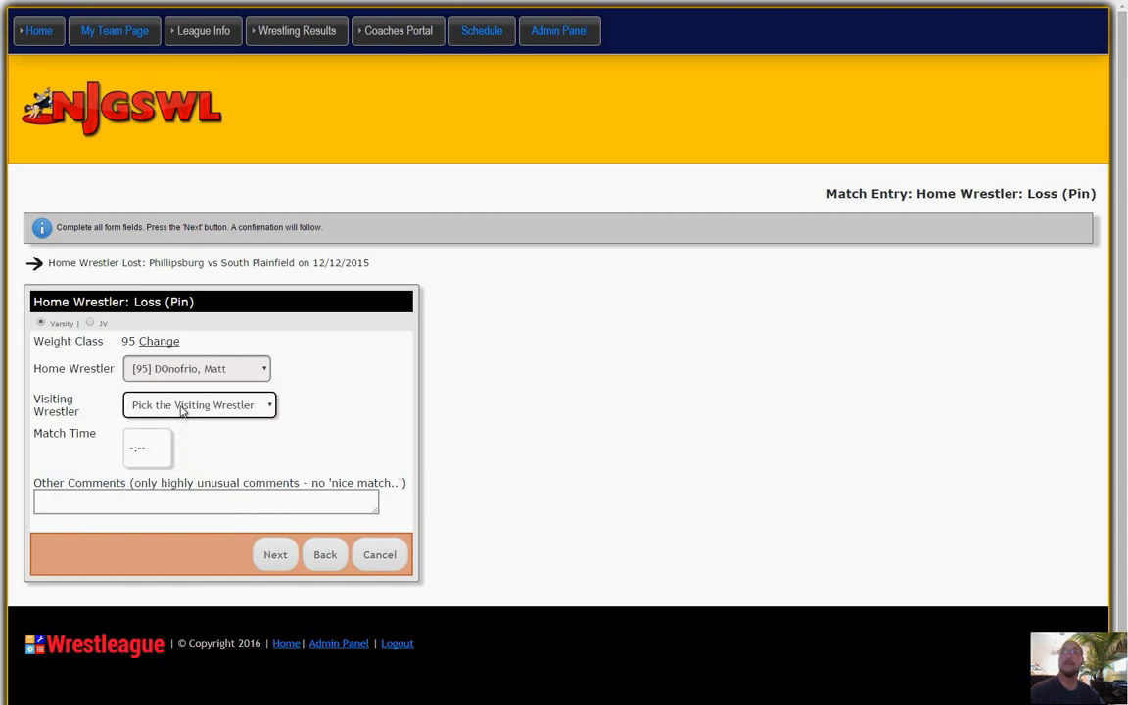
pyautogui.click(181, 413)
pyautogui.click(184, 435)
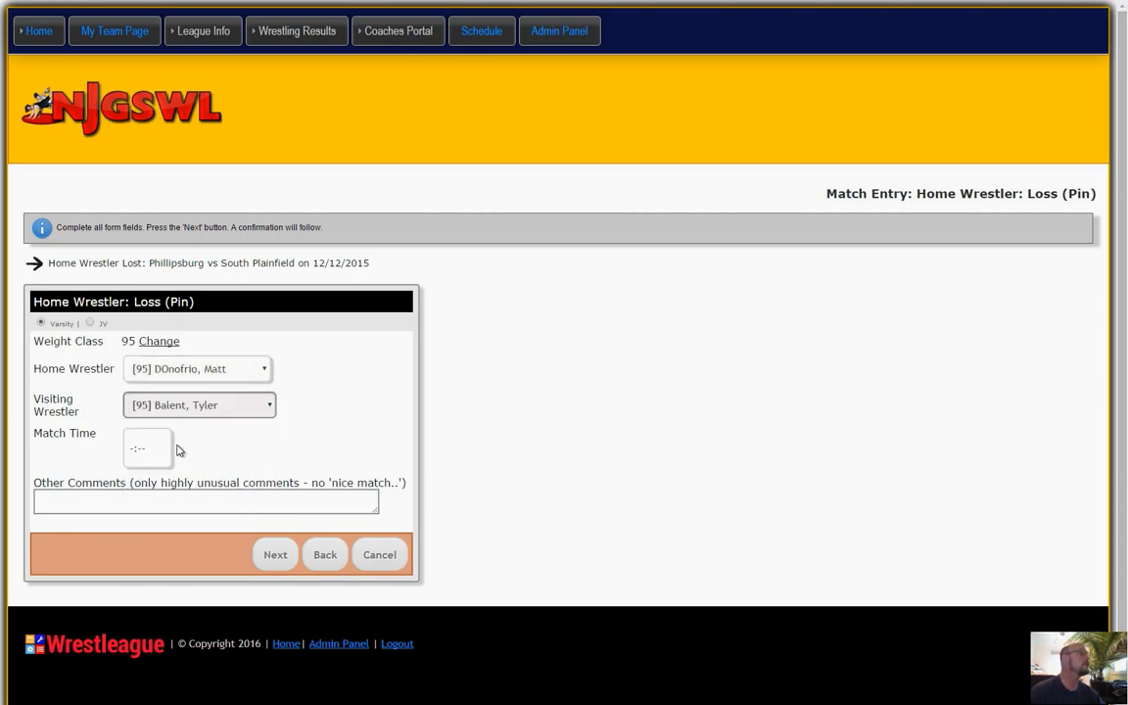
# Set the weight 95 bout's match time to 0:55 and submit the entry.
pyautogui.click(158, 455)
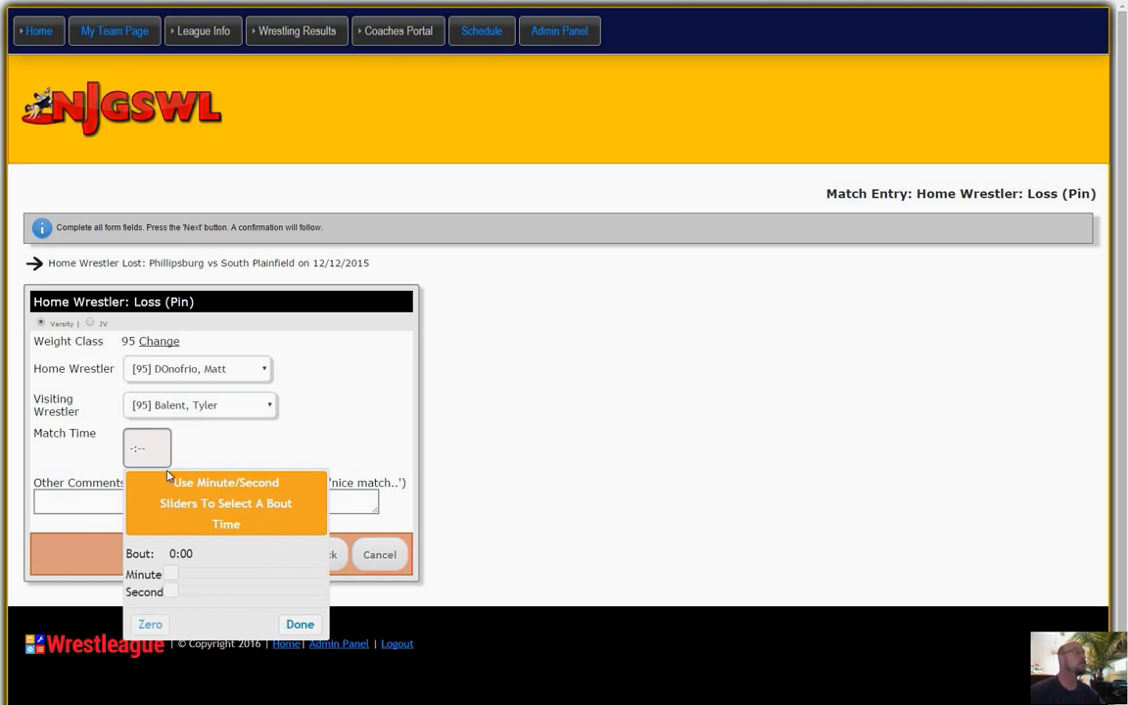
pyautogui.moveTo(173, 593); pyautogui.dragTo(316, 601)
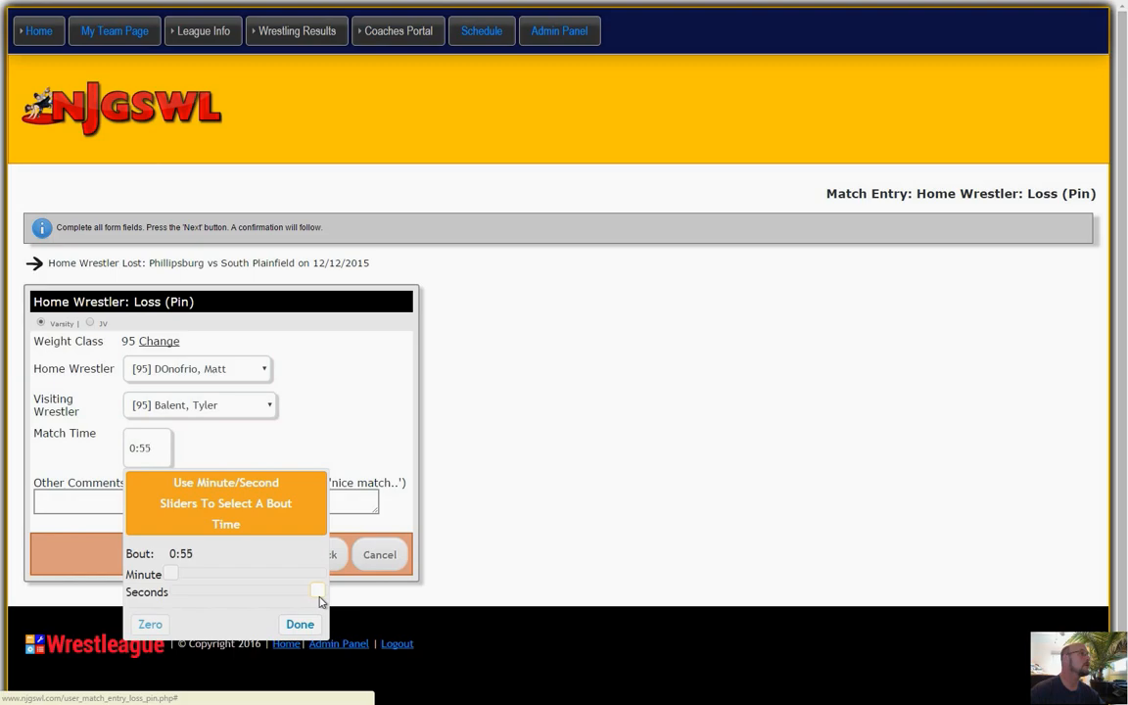
pyautogui.click(299, 622)
pyautogui.click(275, 557)
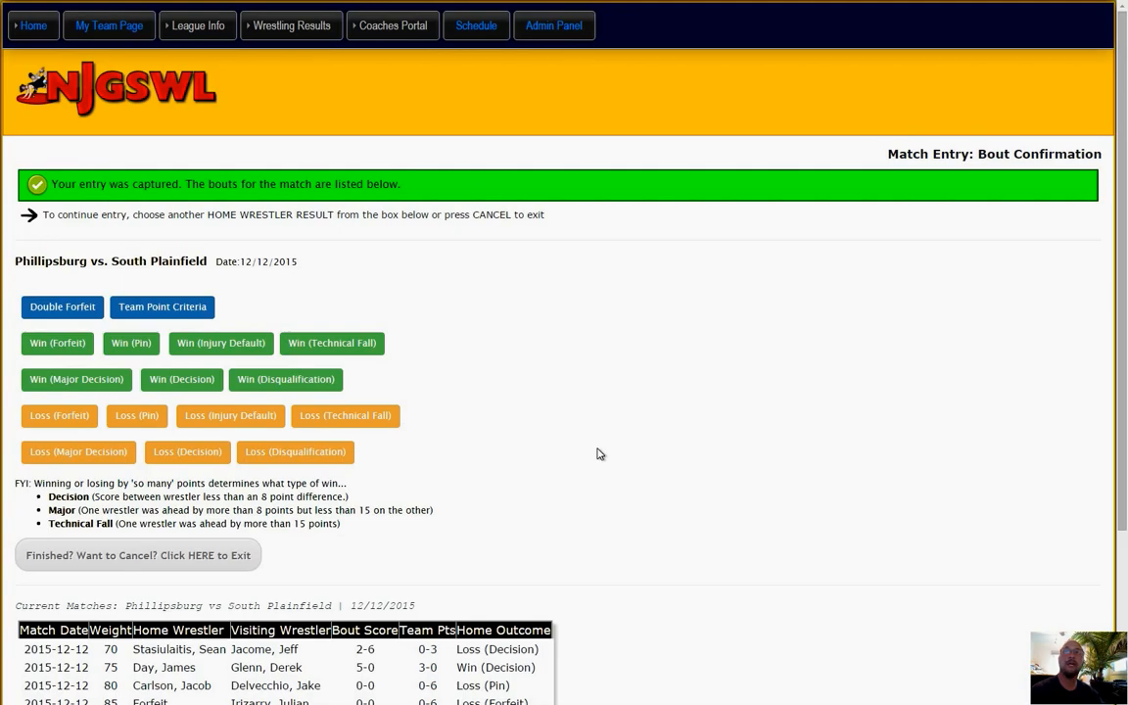
# Record a home Loss (Forfeit) for weight 100 with the second [100] visiting wrestler, and submit it.
pyautogui.click(41, 421)
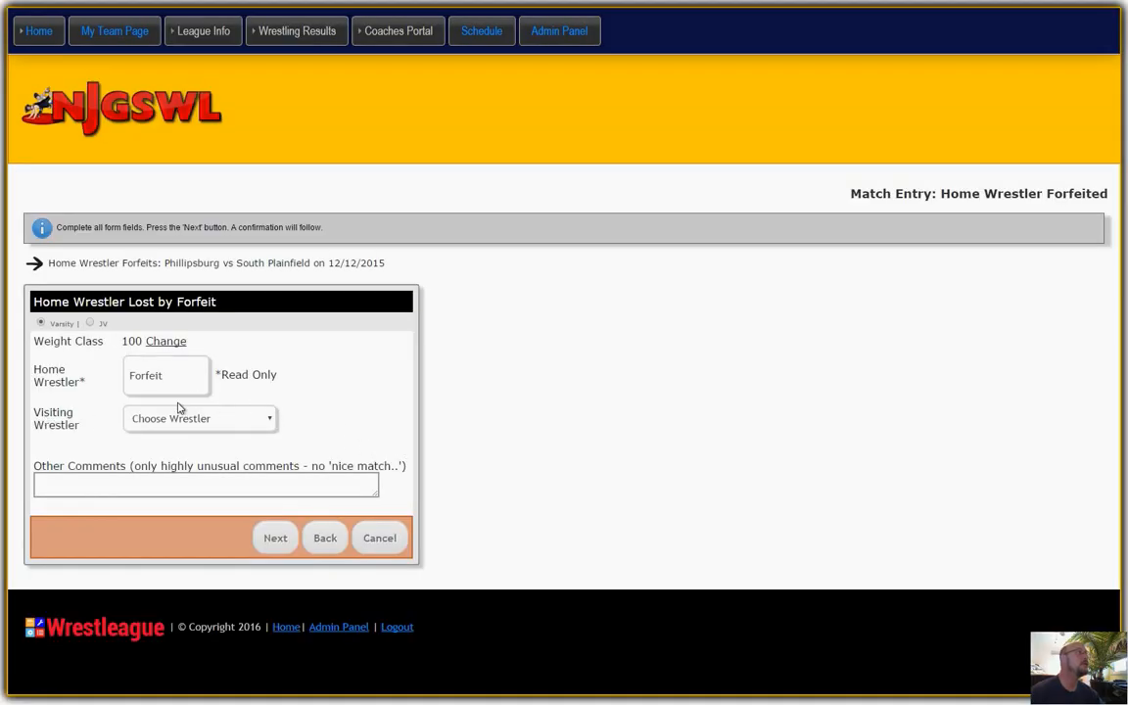
pyautogui.click(189, 420)
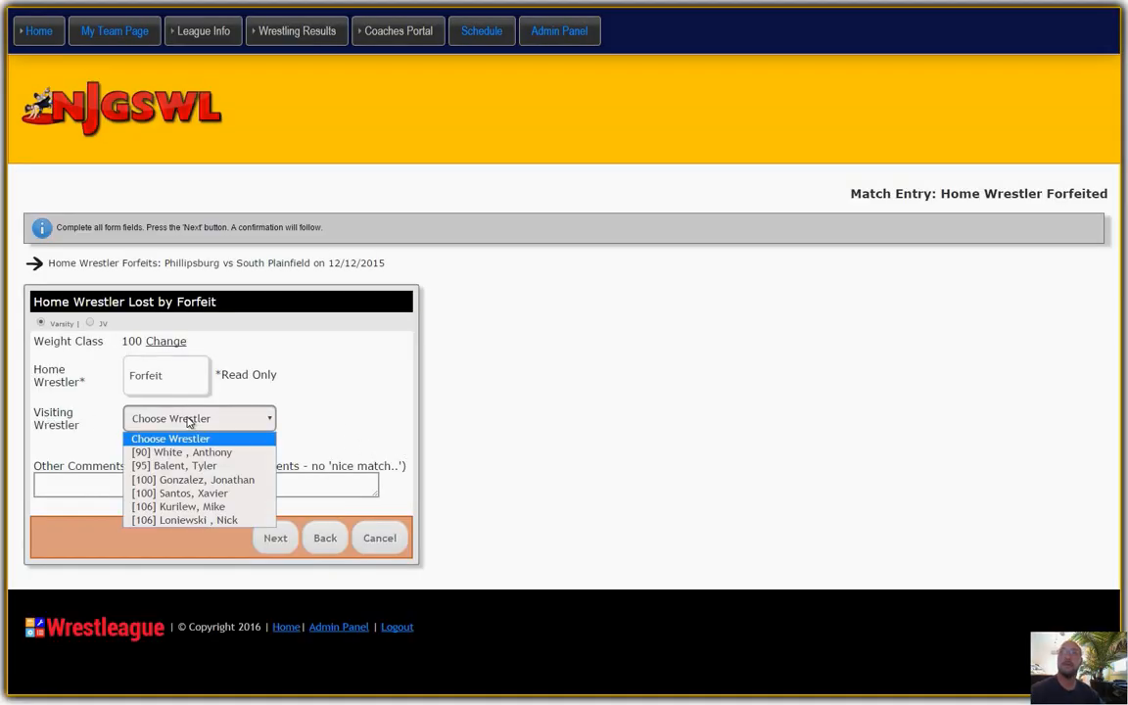
pyautogui.click(181, 493)
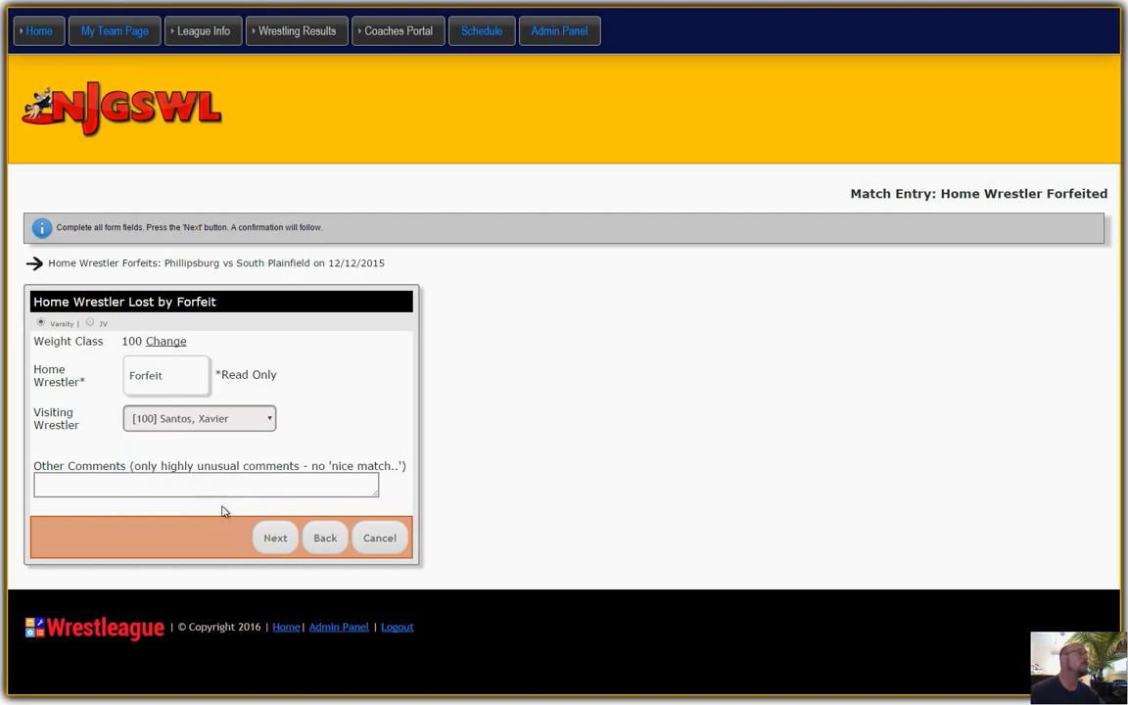
pyautogui.click(273, 538)
# Start a home Loss (Pin) entry for weight 106, choosing the second [106] home wrestler and the second [106] visiting wrestler.
pyautogui.scroll(-3, 662, 435)
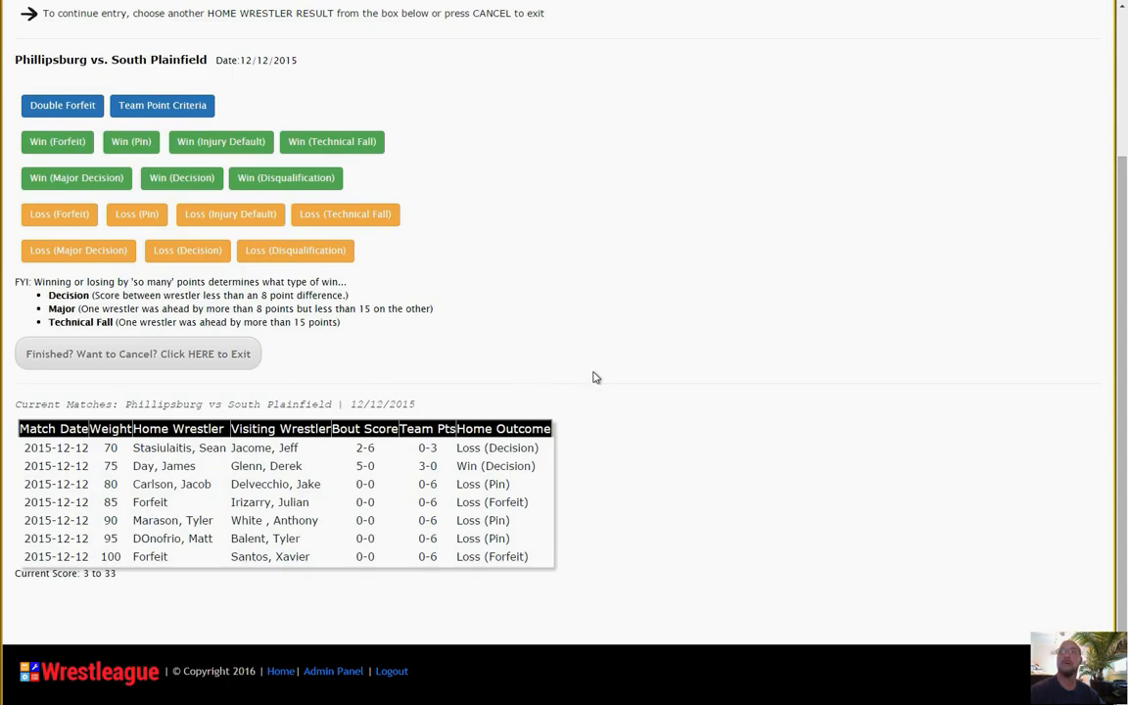
pyautogui.click(136, 215)
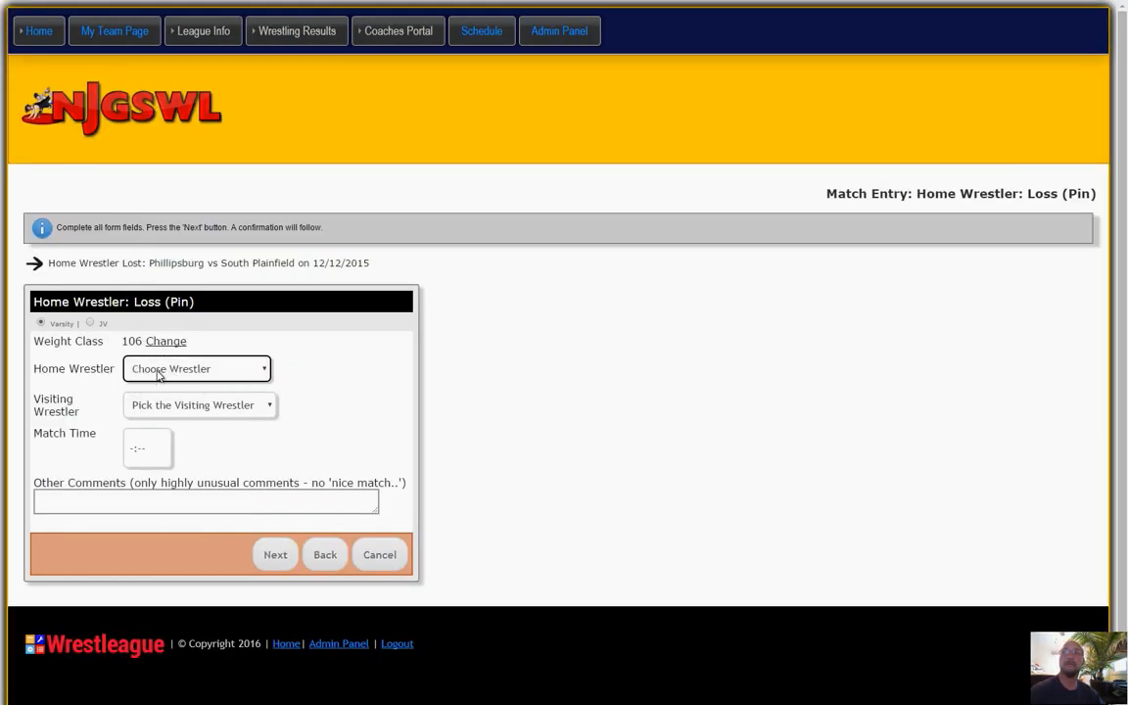
pyautogui.click(158, 375)
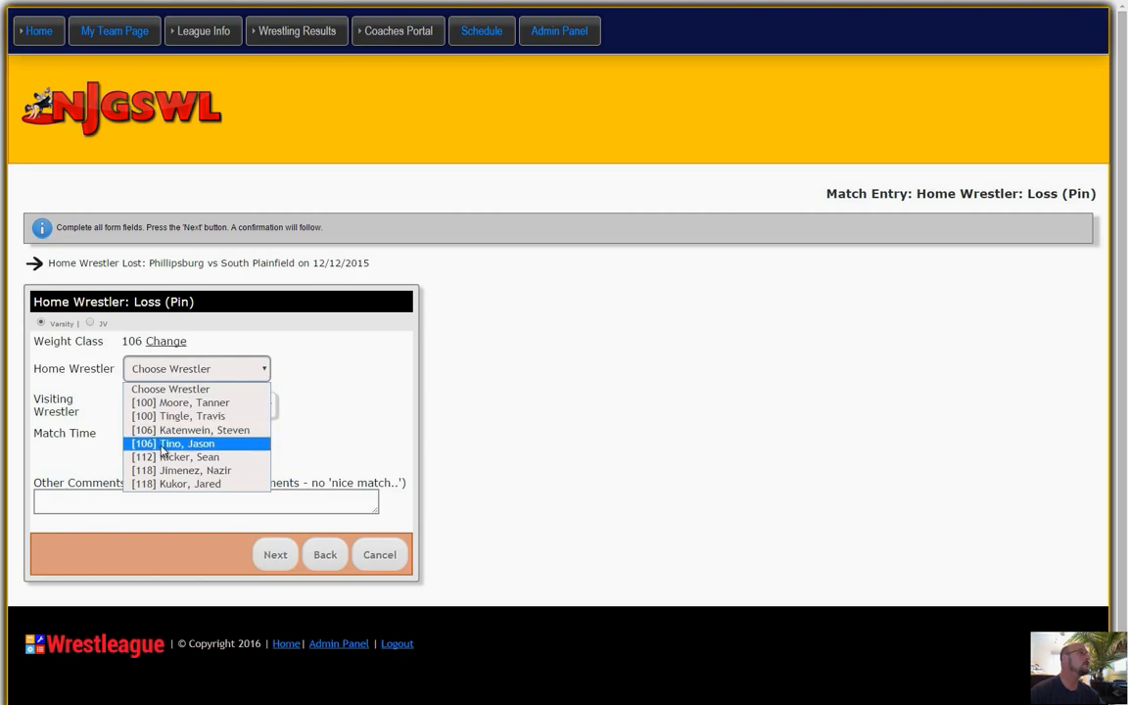
pyautogui.click(163, 446)
pyautogui.click(159, 407)
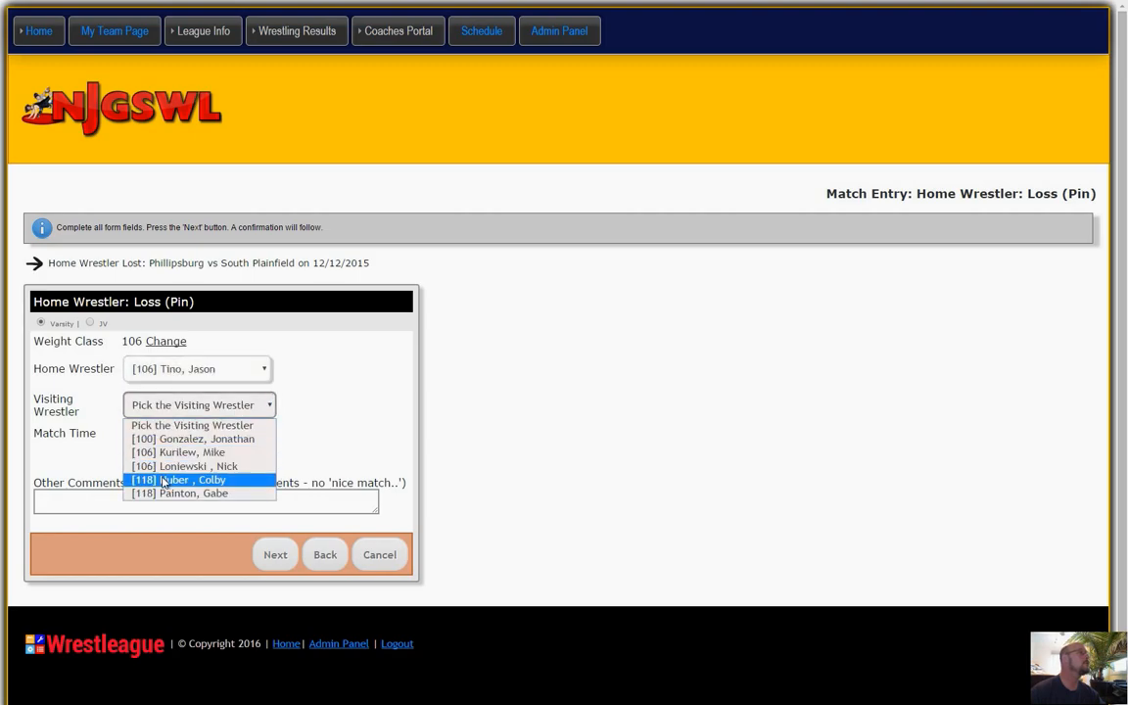
pyautogui.click(163, 465)
# Set the weight 106 bout's match time to 1:12 and submit the entry.
pyautogui.click(158, 451)
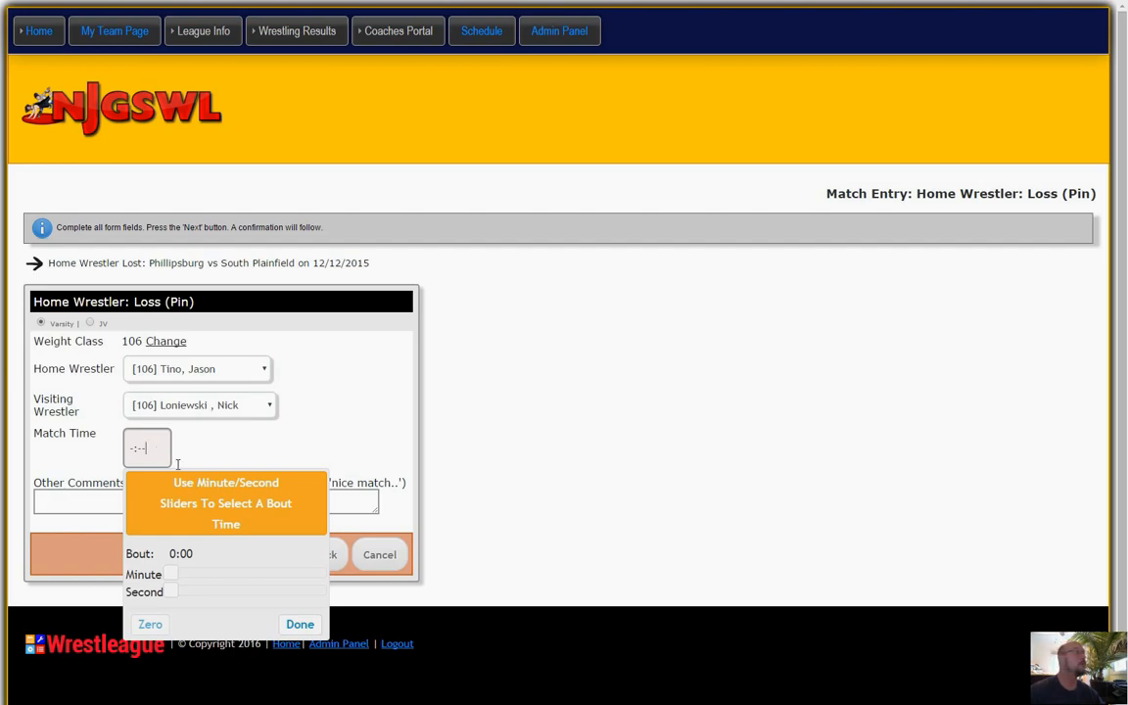
pyautogui.moveTo(185, 576); pyautogui.dragTo(208, 597)
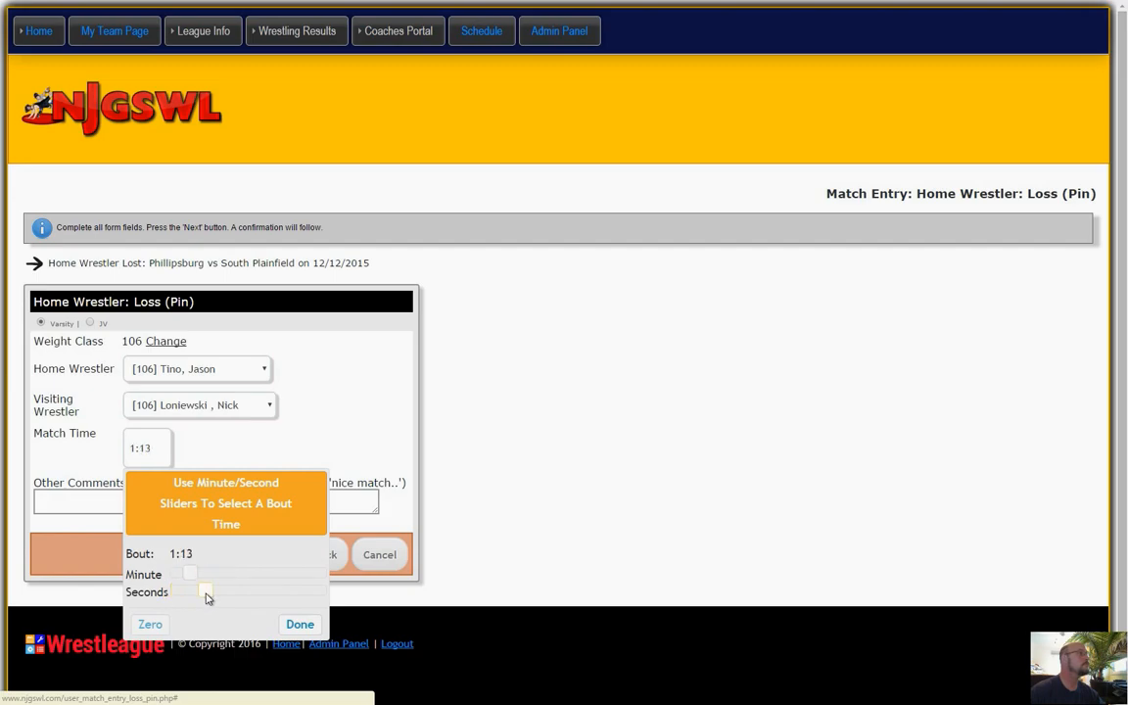
pyautogui.click(298, 624)
pyautogui.click(275, 555)
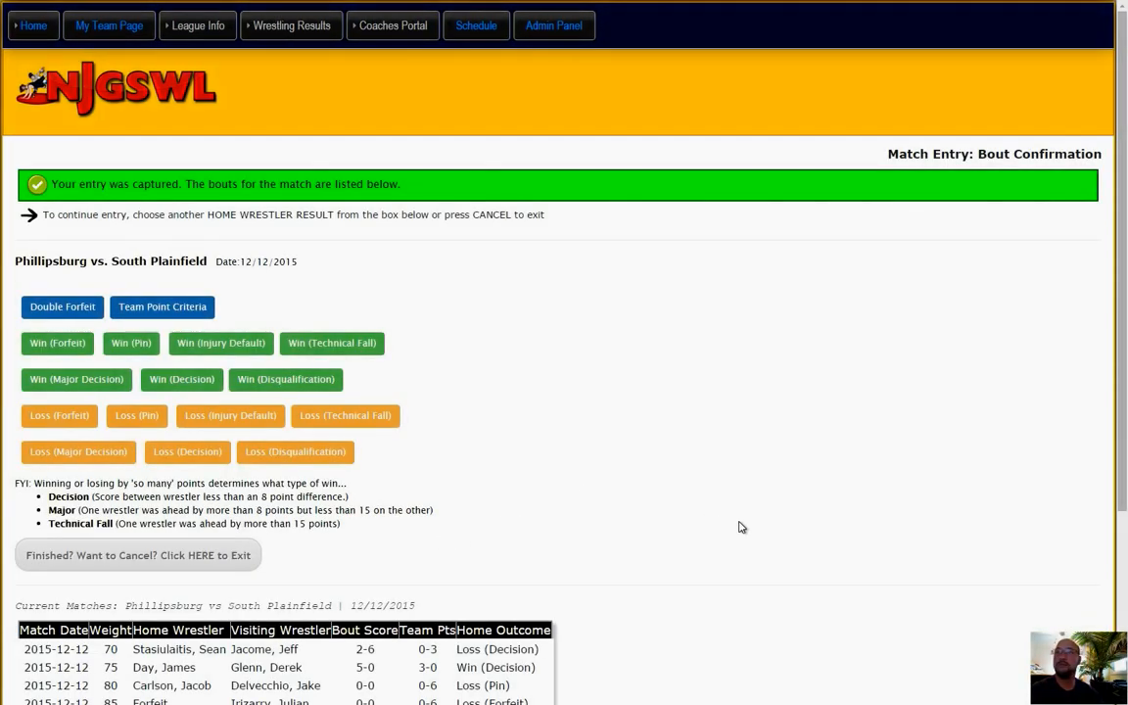
# Start a home Win (Pin) entry for weight 112, choosing the [112] home wrestler and the second [118] visiting wrestler.
pyautogui.scroll(-1, 741, 526)
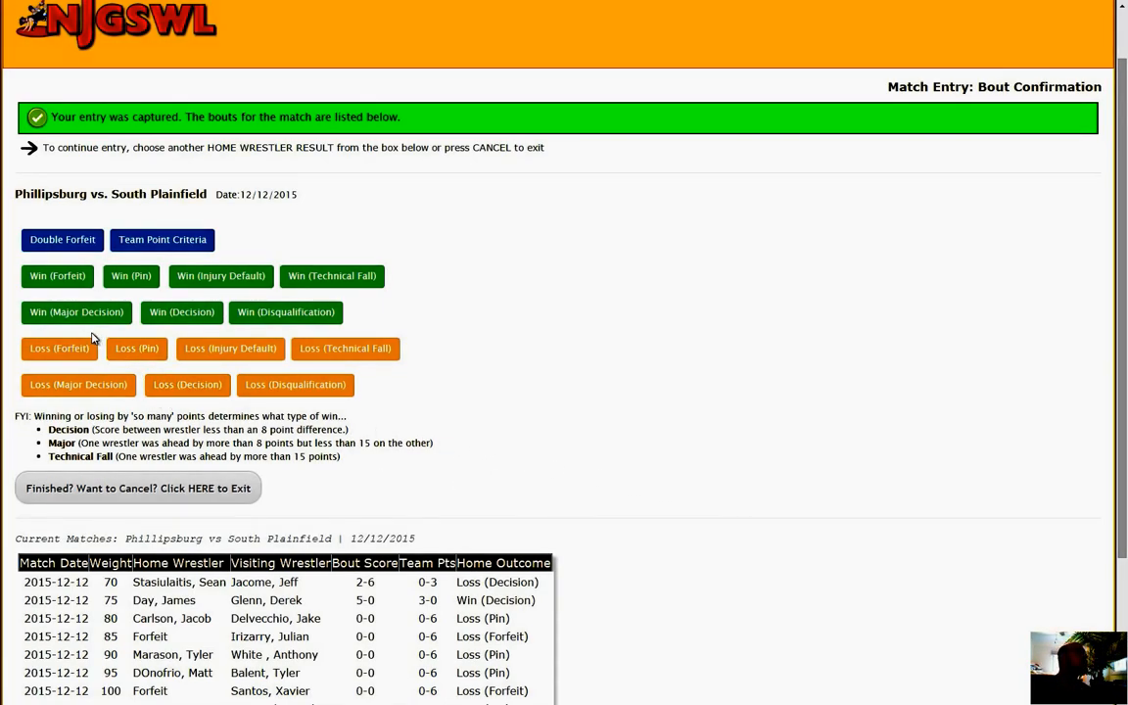
pyautogui.click(131, 278)
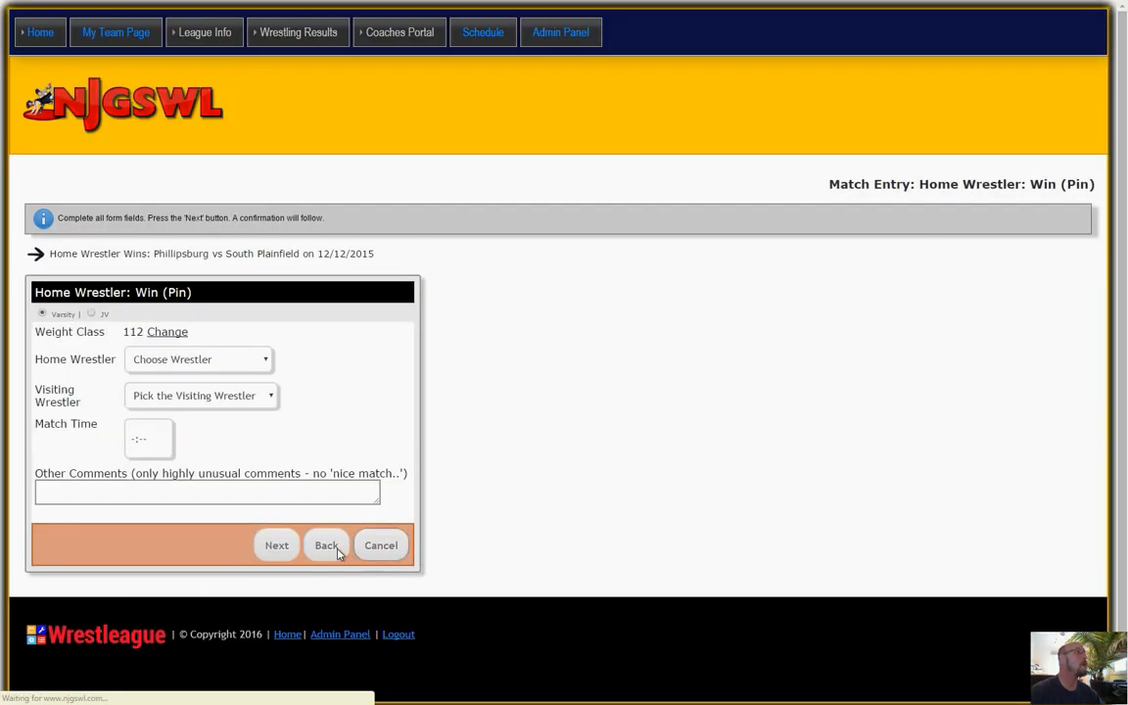
pyautogui.click(189, 363)
pyautogui.click(183, 395)
pyautogui.click(182, 398)
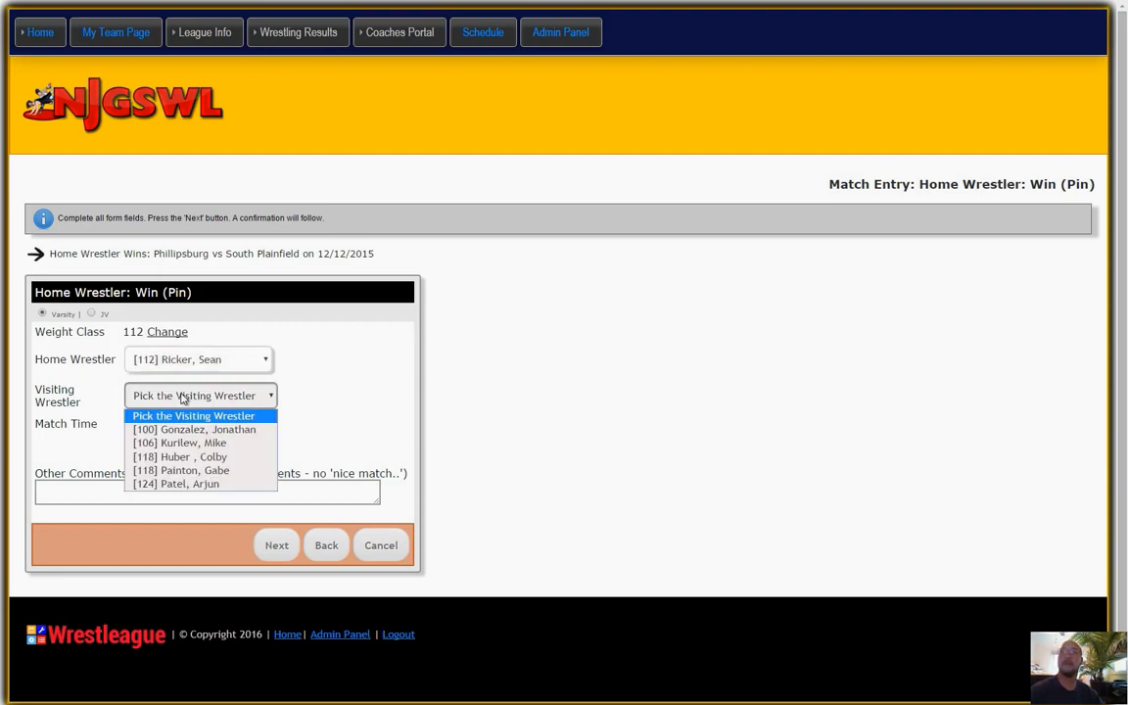
pyautogui.click(184, 469)
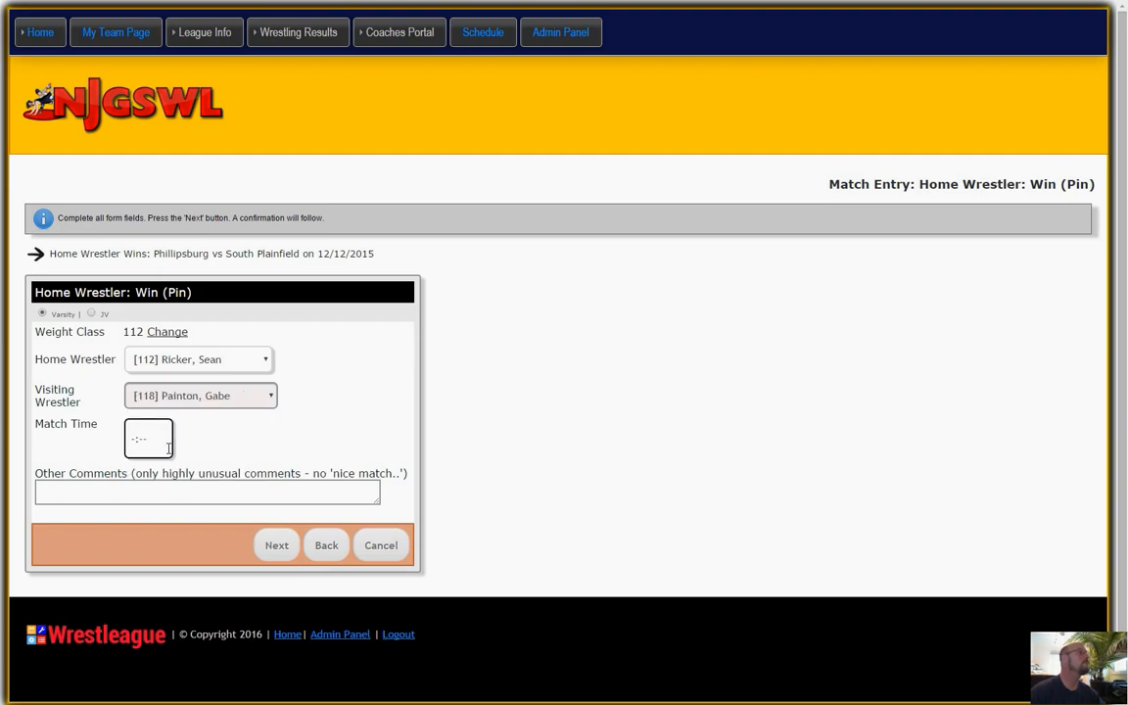
# Set the weight 112 bout's match time to 1:31 and submit the entry.
pyautogui.click(164, 440)
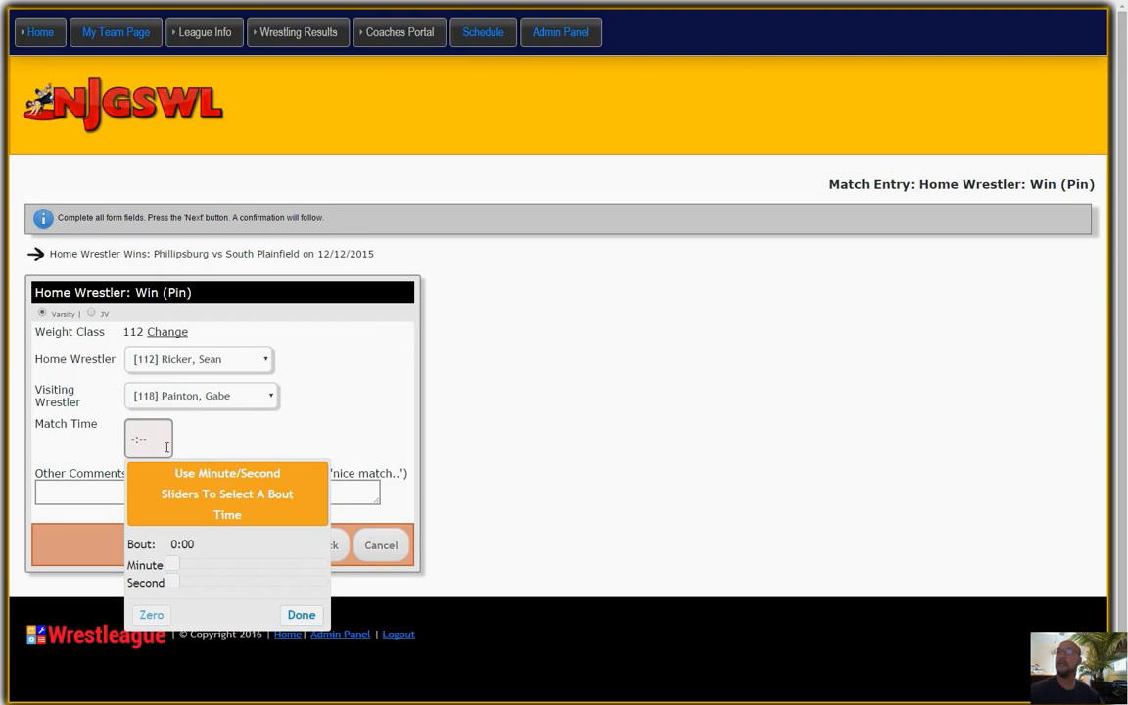
pyautogui.moveTo(172, 565); pyautogui.dragTo(256, 592)
pyautogui.click(298, 614)
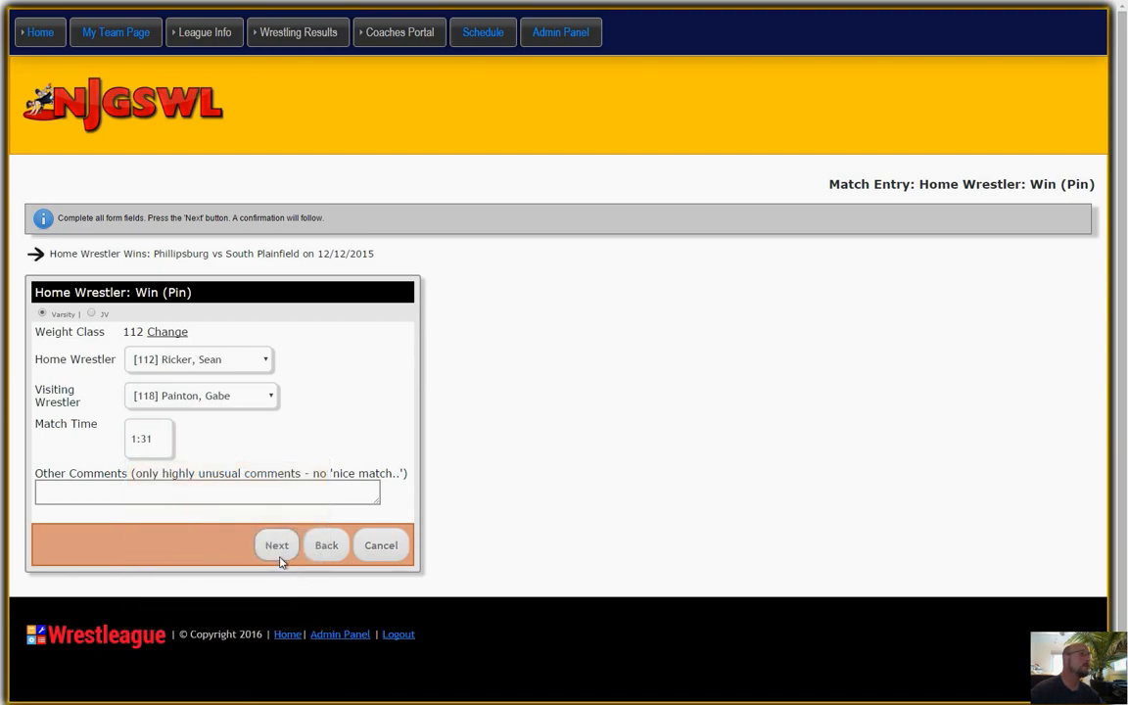
pyautogui.click(275, 546)
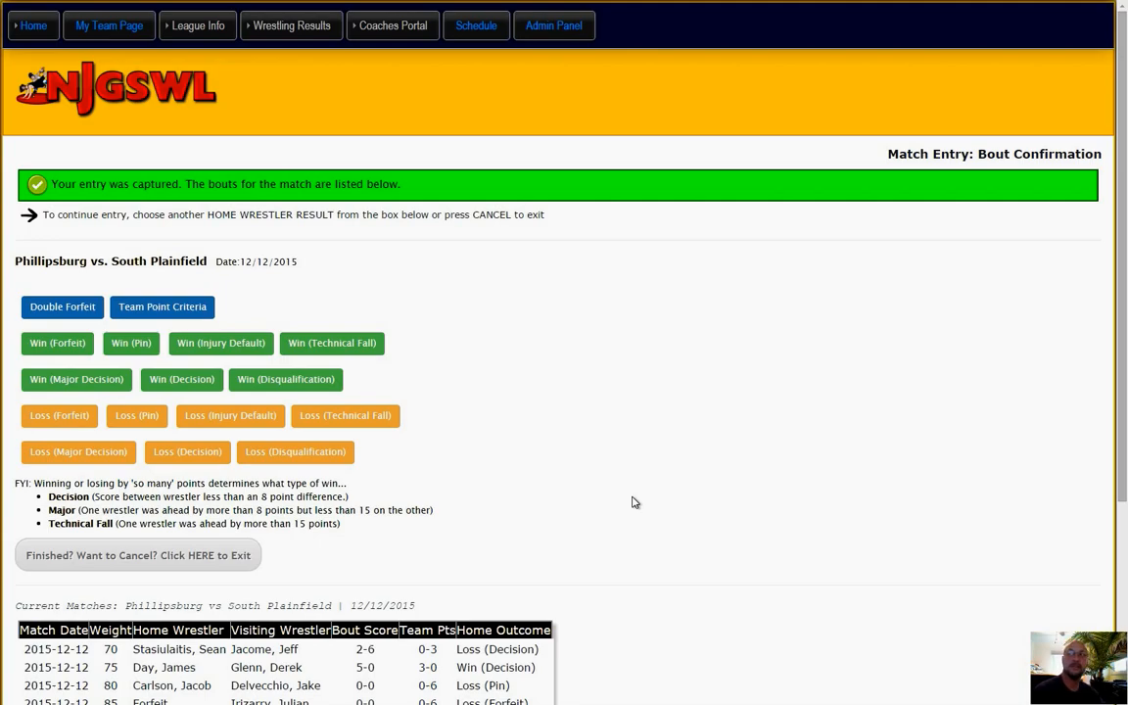
# Start a home Loss (Decision) entry for weight 118, choosing the second [118] home wrestler and the [118] visiting wrestler.
pyautogui.scroll(-3, 632, 502)
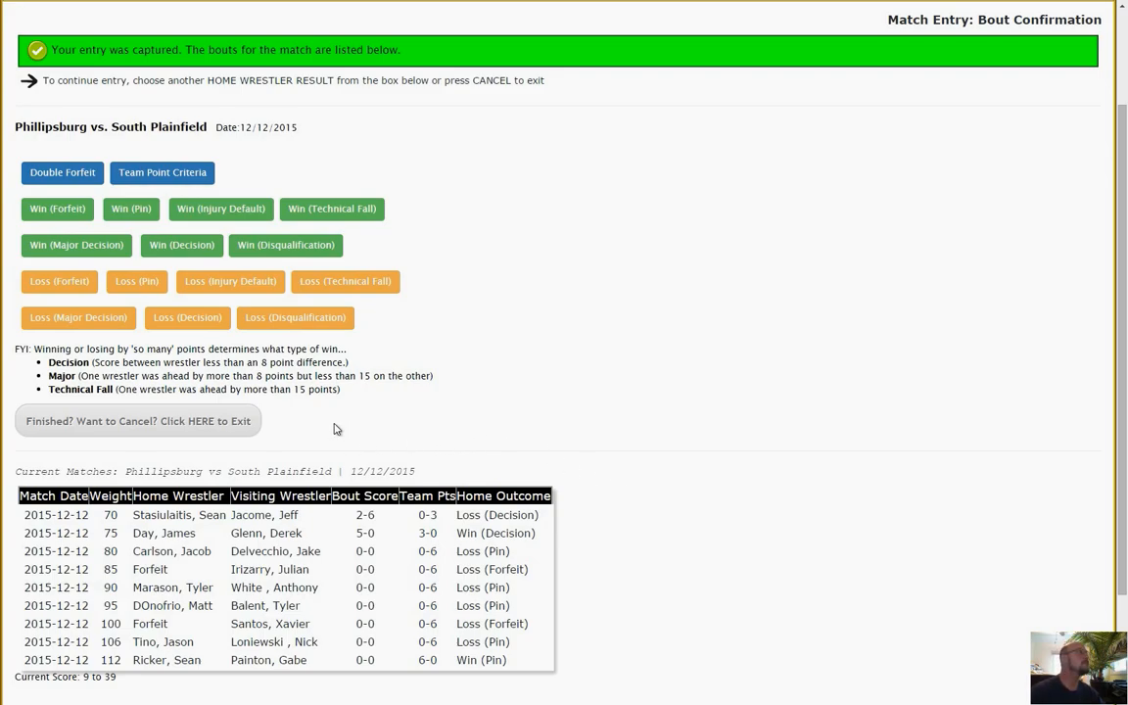
pyautogui.click(182, 318)
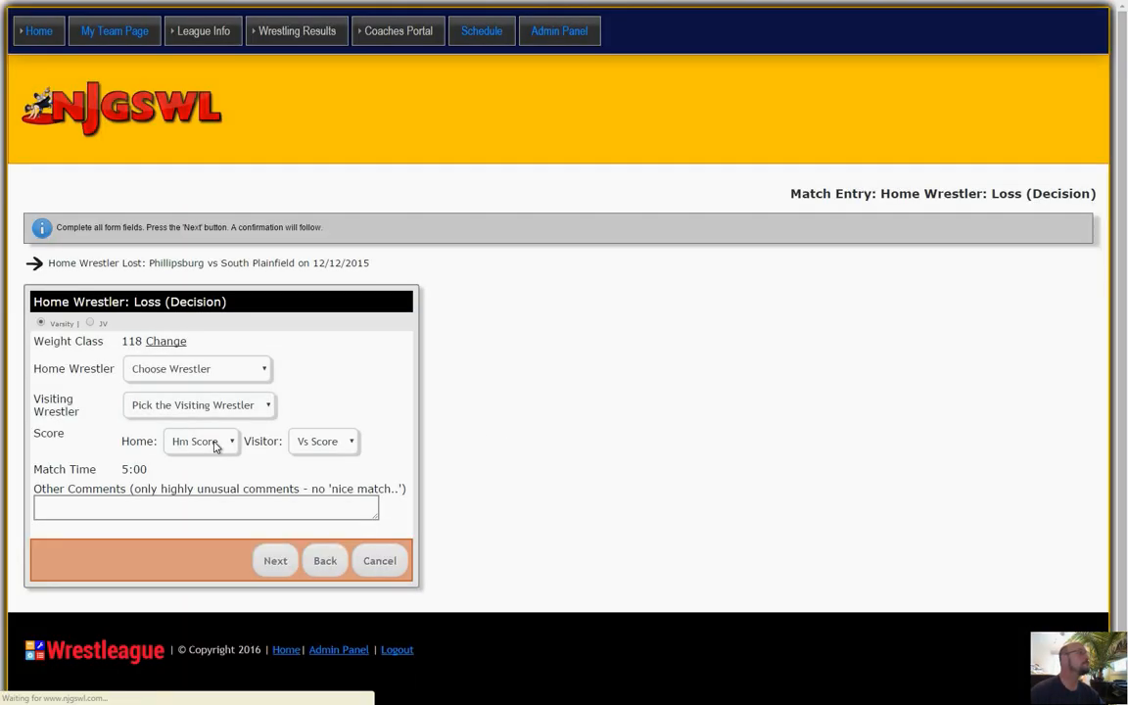
pyautogui.click(169, 362)
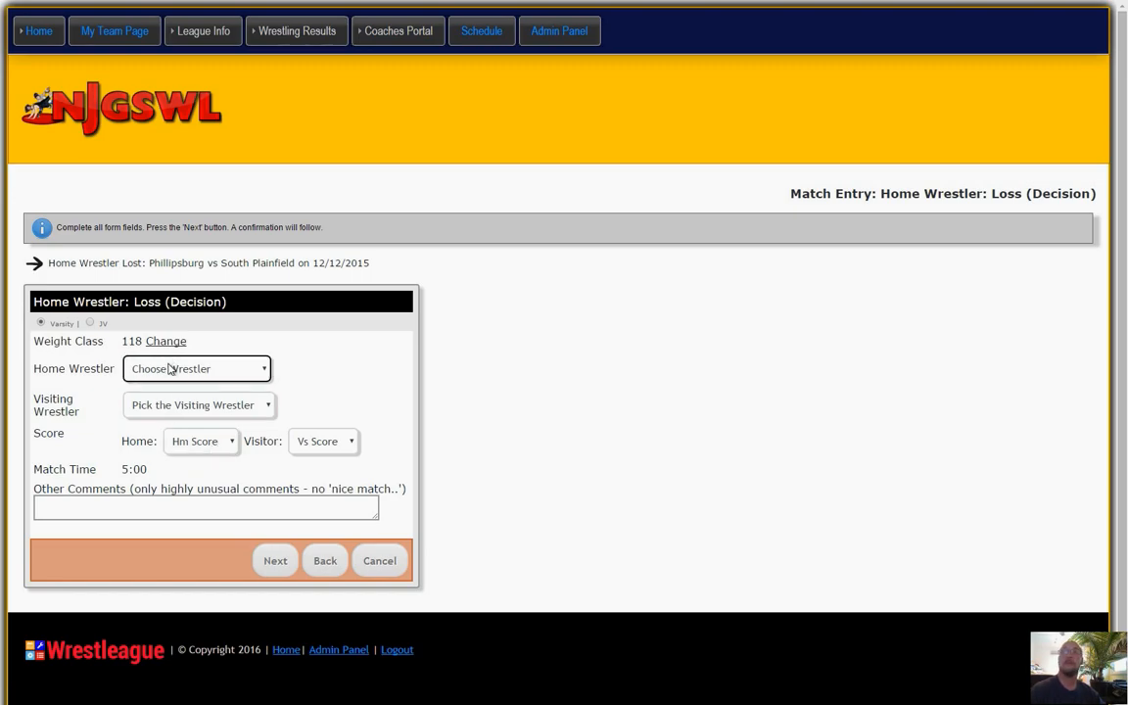
pyautogui.click(168, 368)
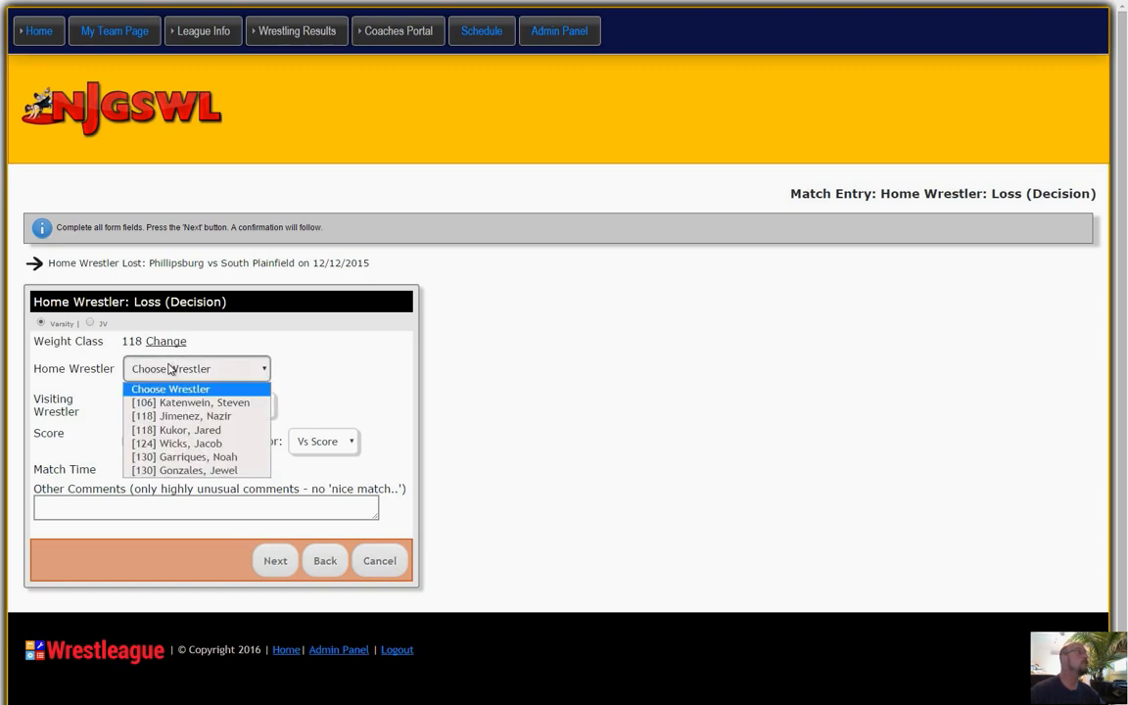
pyautogui.click(168, 430)
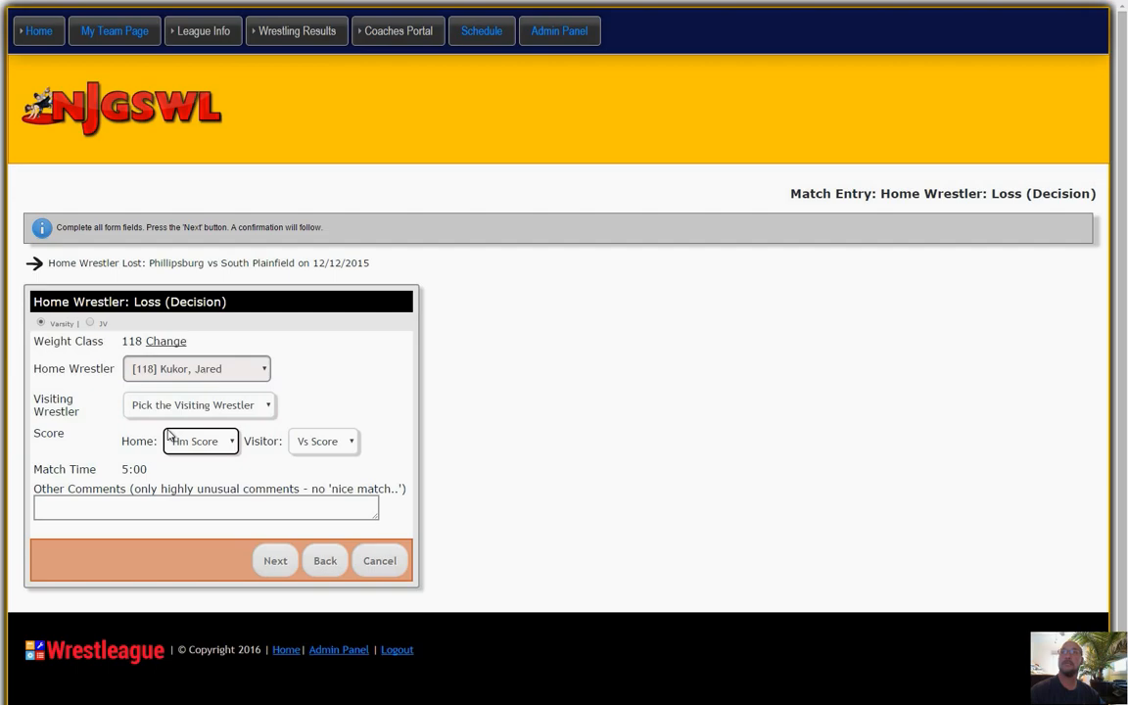
pyautogui.click(169, 404)
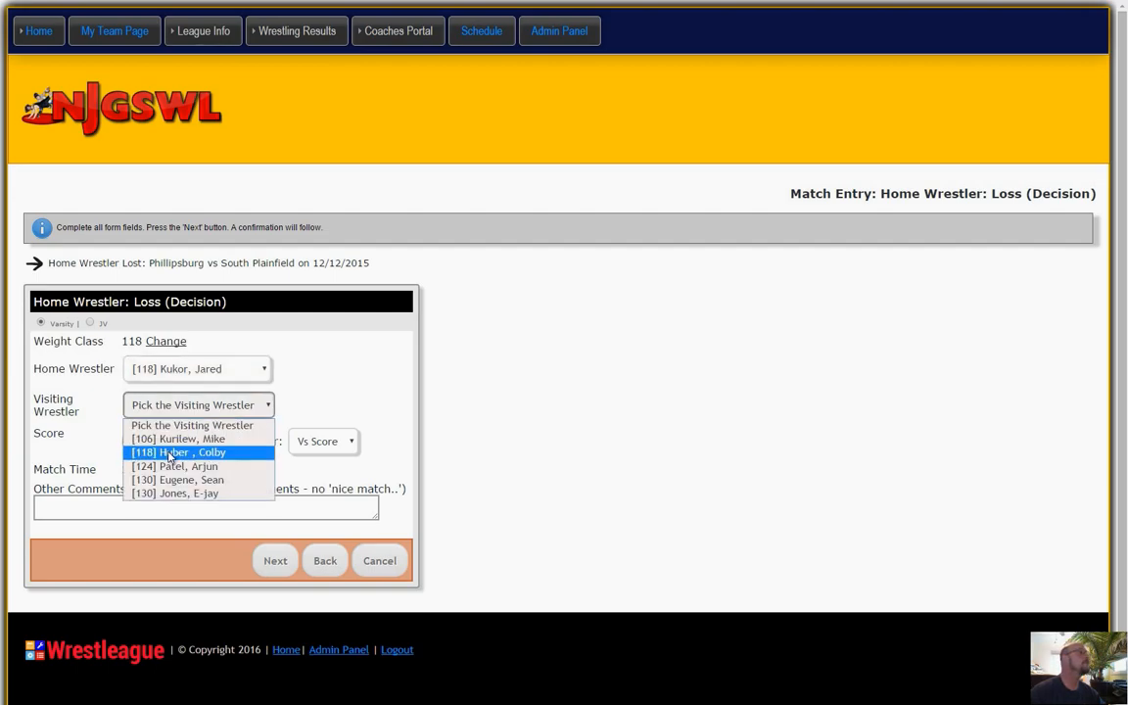
pyautogui.click(168, 453)
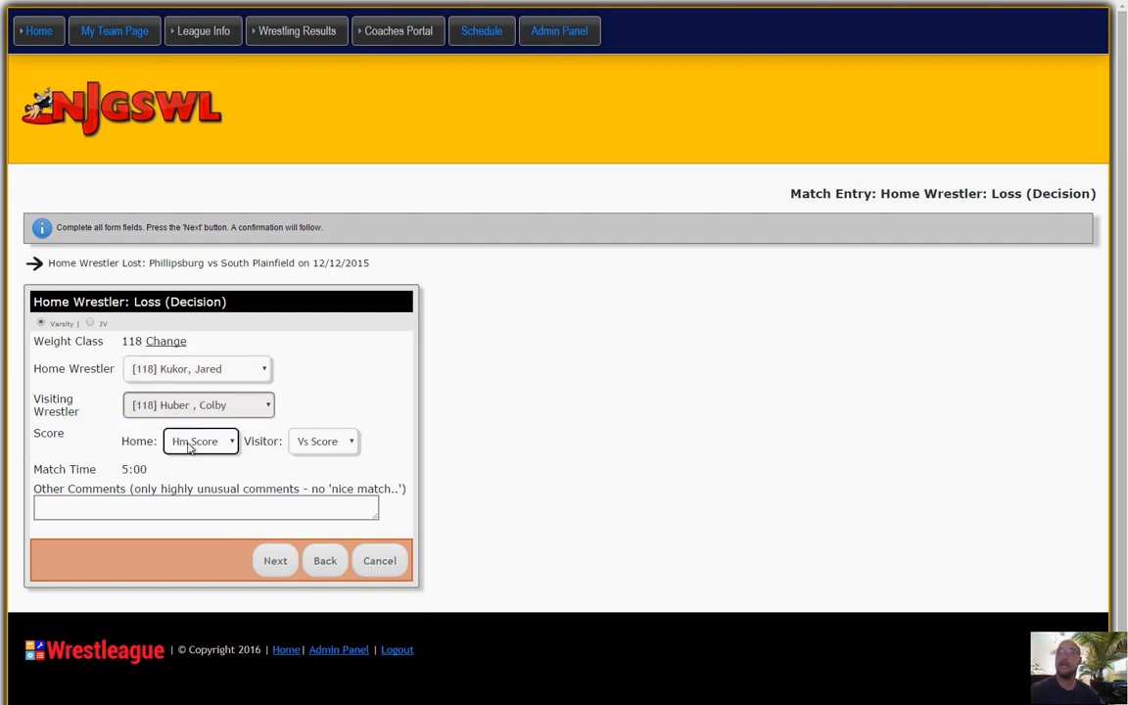
# Set the weight 118 bout's score to home 3, visitor 6 and submit the entry.
pyautogui.click(190, 441)
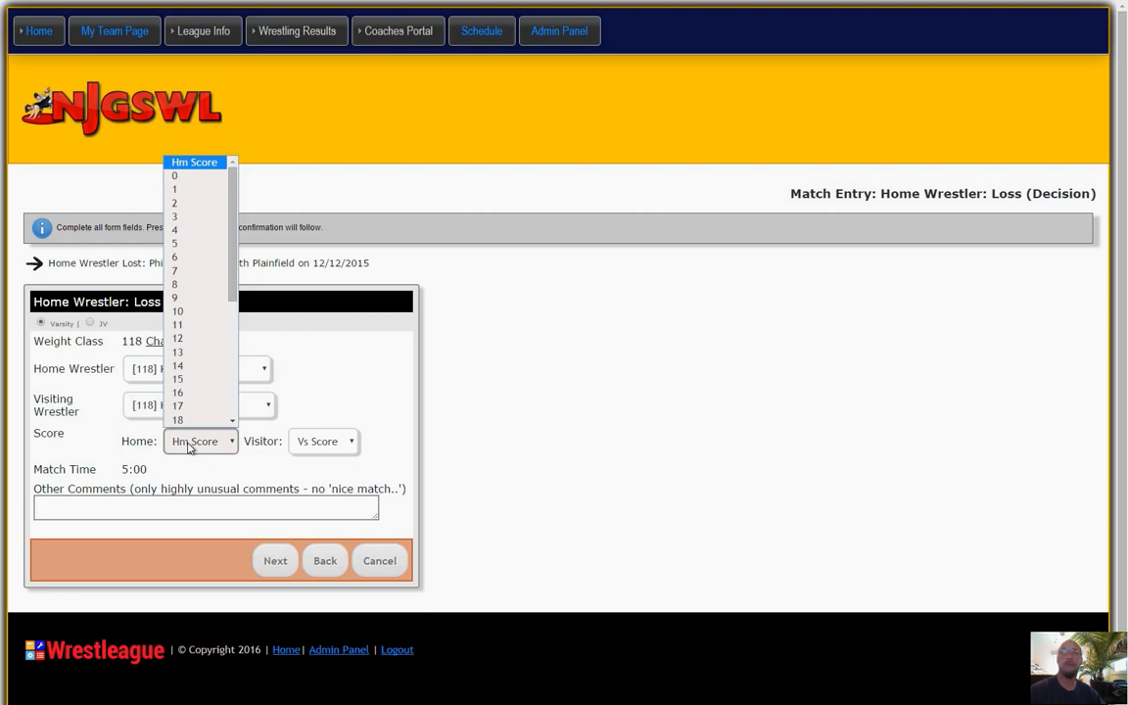
pyautogui.click(192, 224)
pyautogui.click(322, 442)
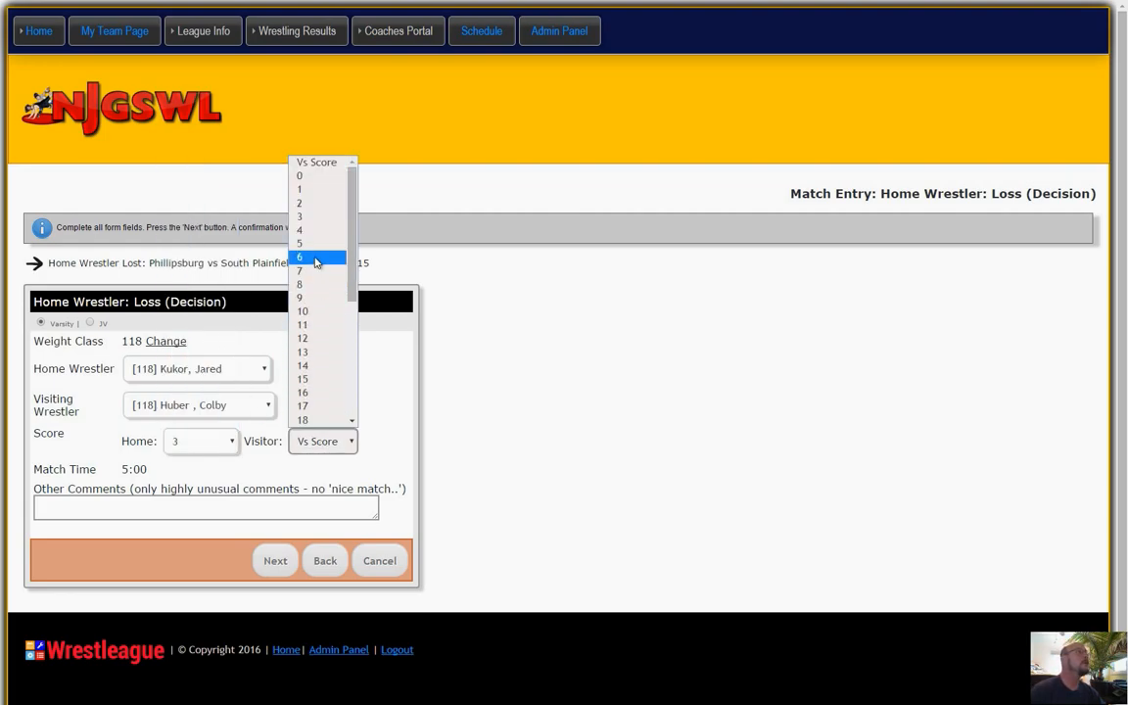
pyautogui.click(316, 258)
pyautogui.click(287, 574)
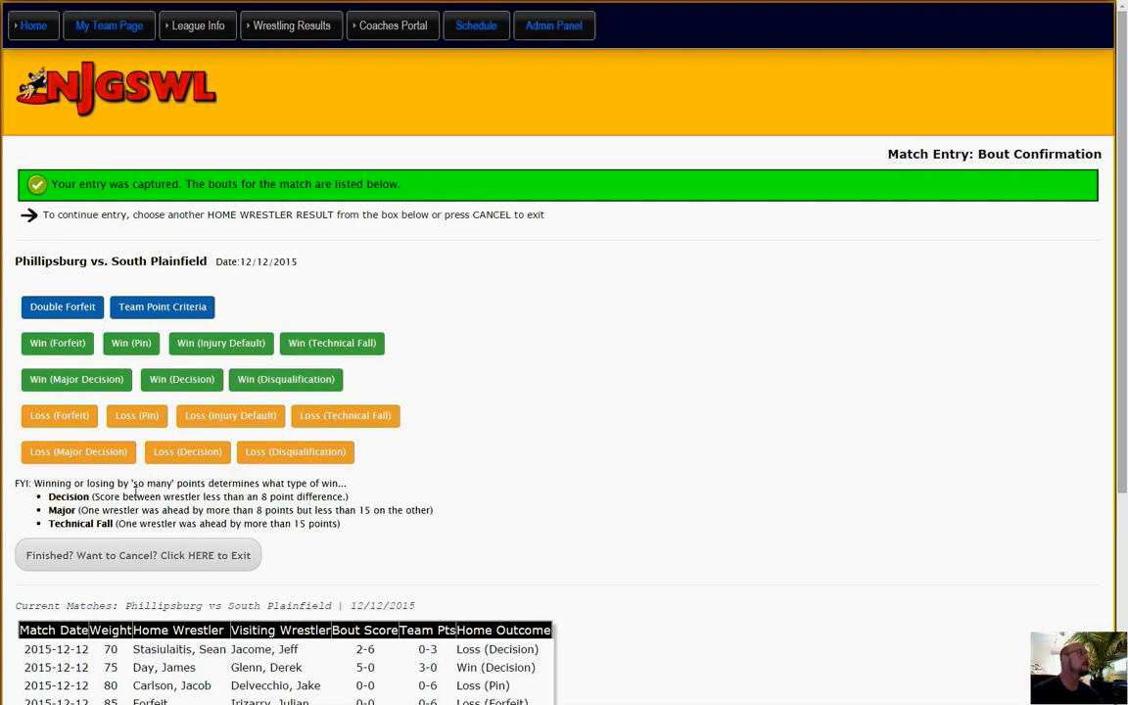
# Start a home Win (Pin) entry for weight 124, choosing the [124] home wrestler and the [124] visiting wrestler.
pyautogui.click(126, 345)
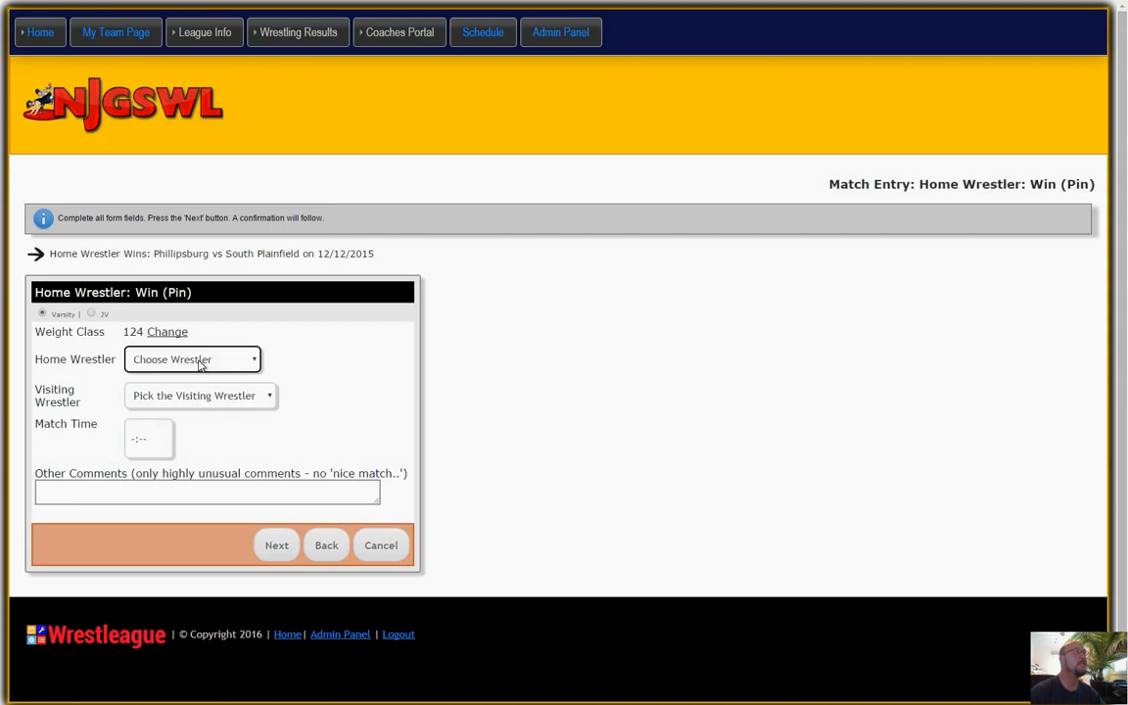
pyautogui.click(200, 362)
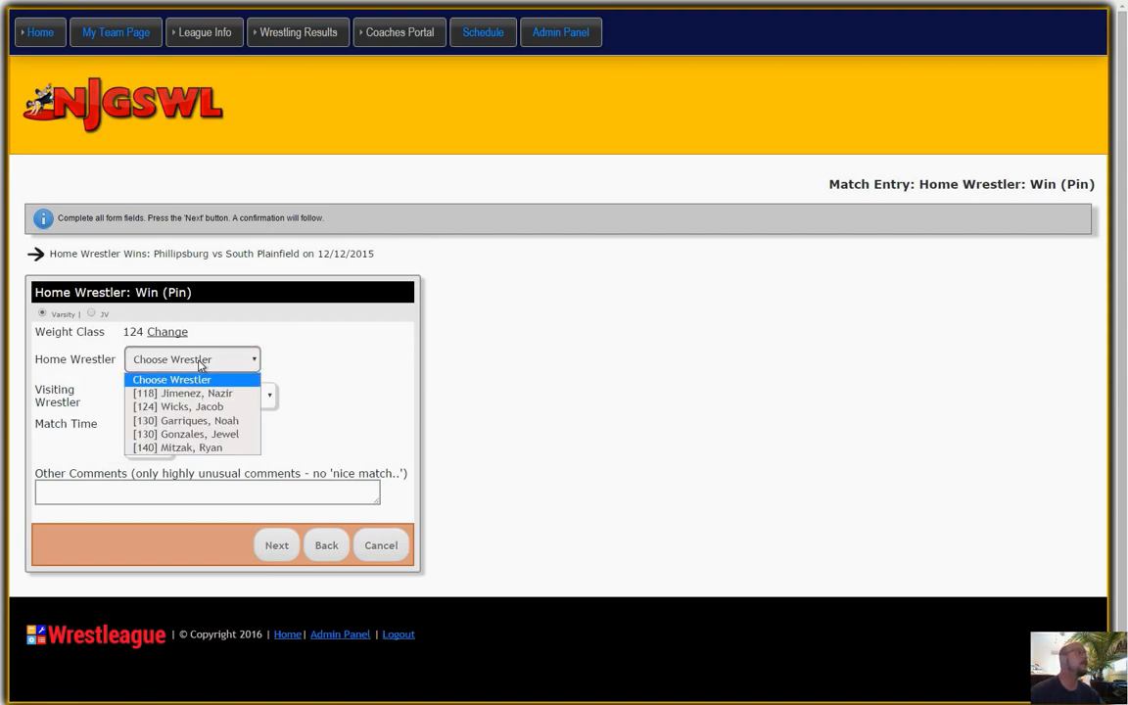
pyautogui.click(193, 412)
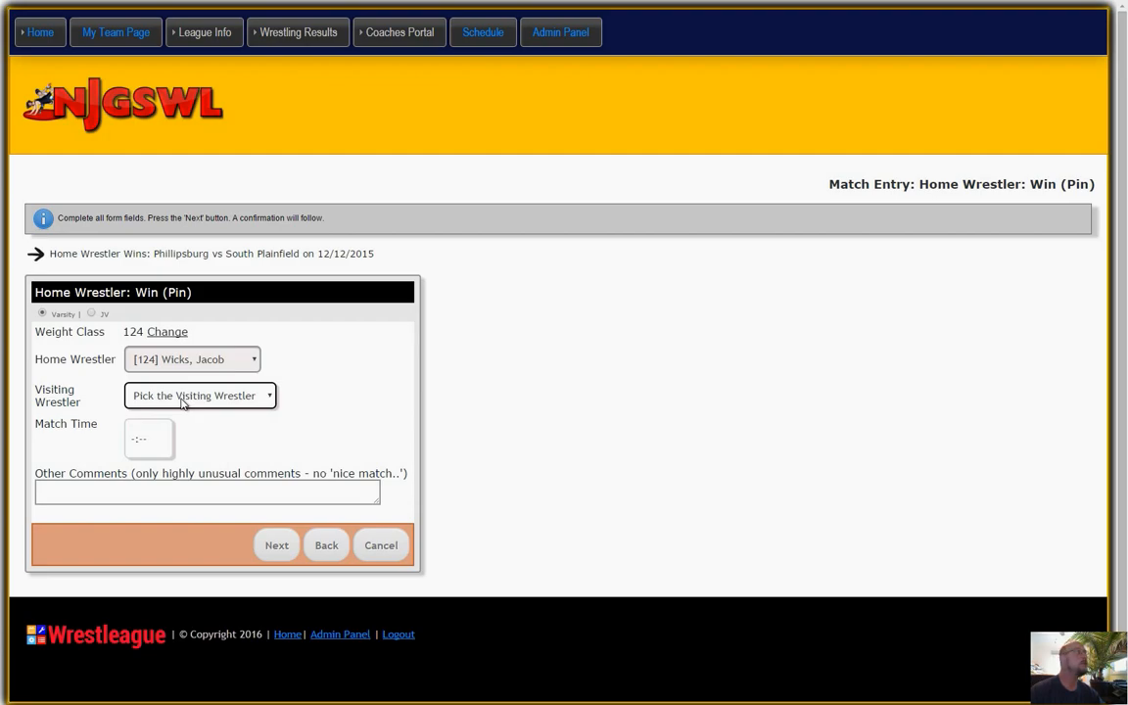
pyautogui.click(182, 403)
pyautogui.click(181, 430)
# Set the weight 124 bout's match time to 0:51 and submit the entry.
pyautogui.click(153, 433)
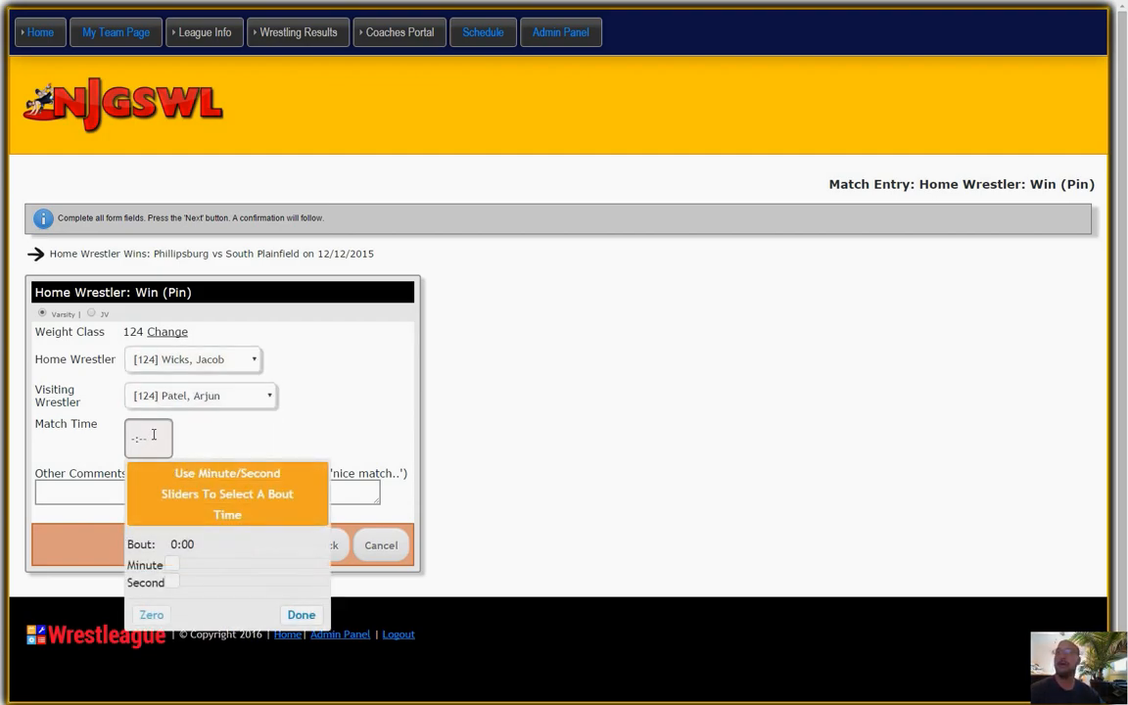
pyautogui.moveTo(174, 582); pyautogui.dragTo(310, 593)
pyautogui.click(297, 614)
pyautogui.click(273, 545)
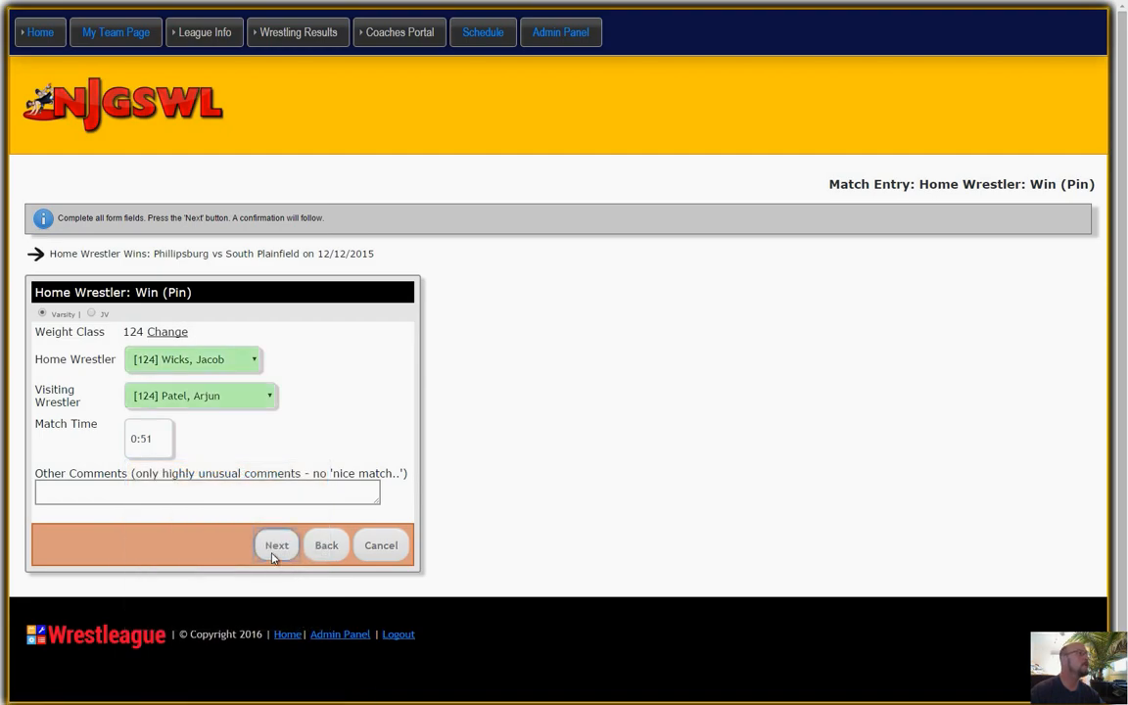
# Start a home Win (Decision) entry for weight 130, choosing the second [130] home wrestler and the second [130] visiting wrestler.
pyautogui.scroll(-2, 569, 486)
pyautogui.scroll(1, 569, 486)
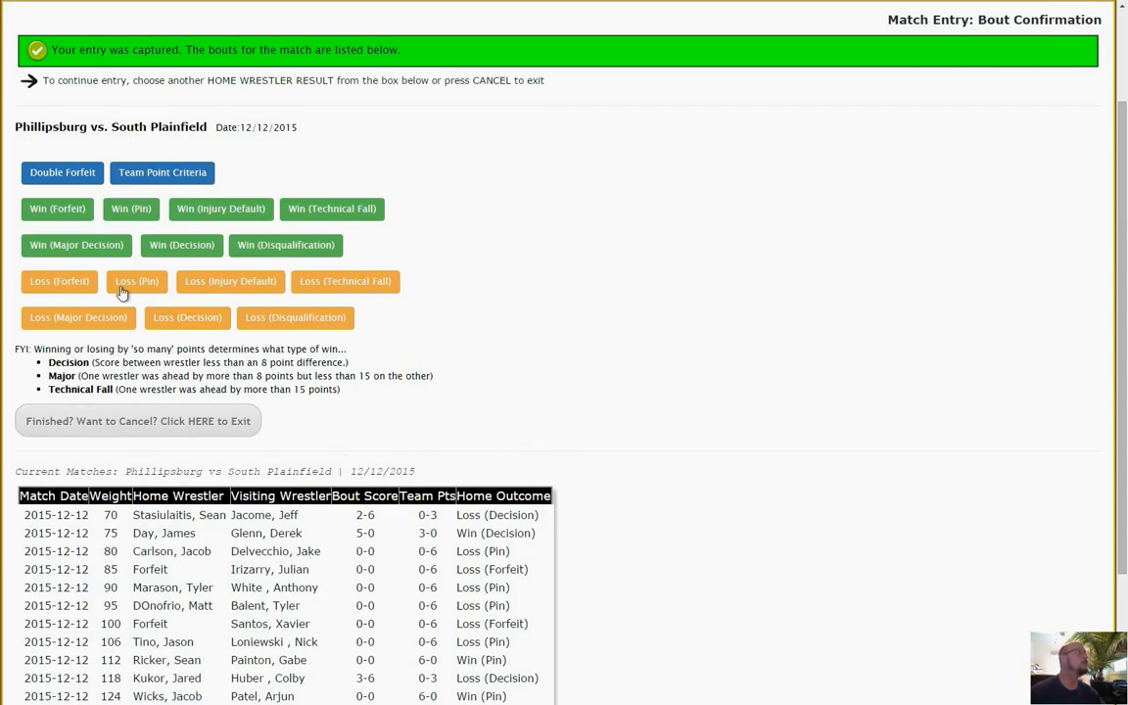
pyautogui.click(181, 245)
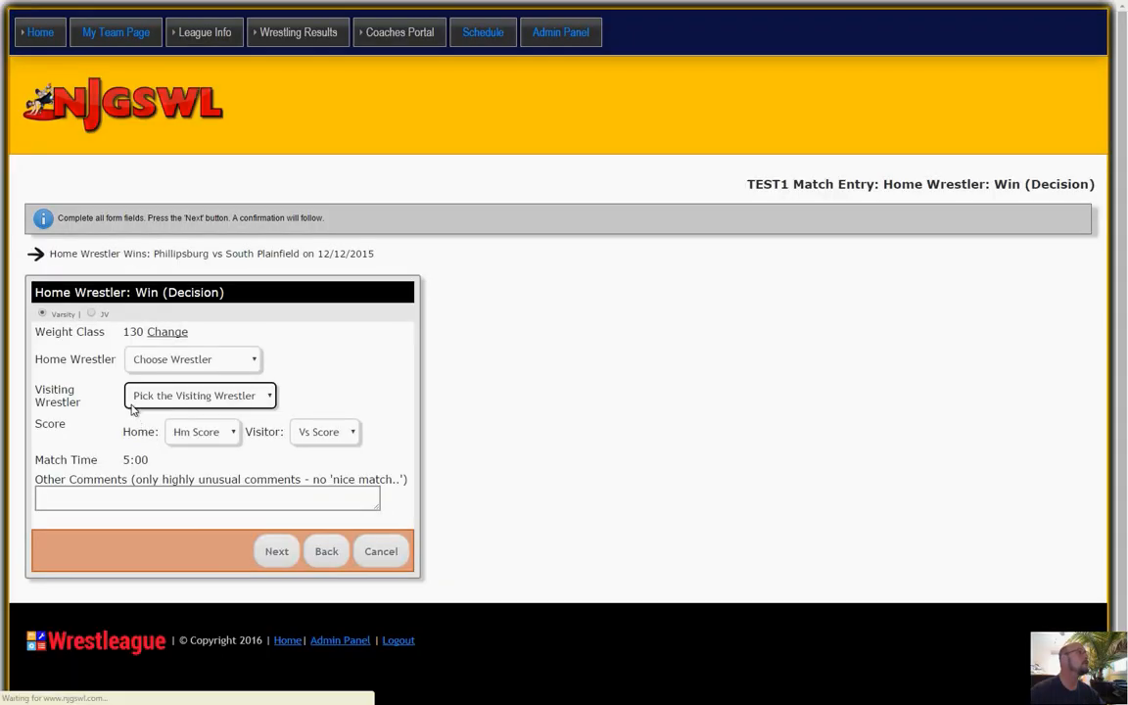
pyautogui.click(175, 363)
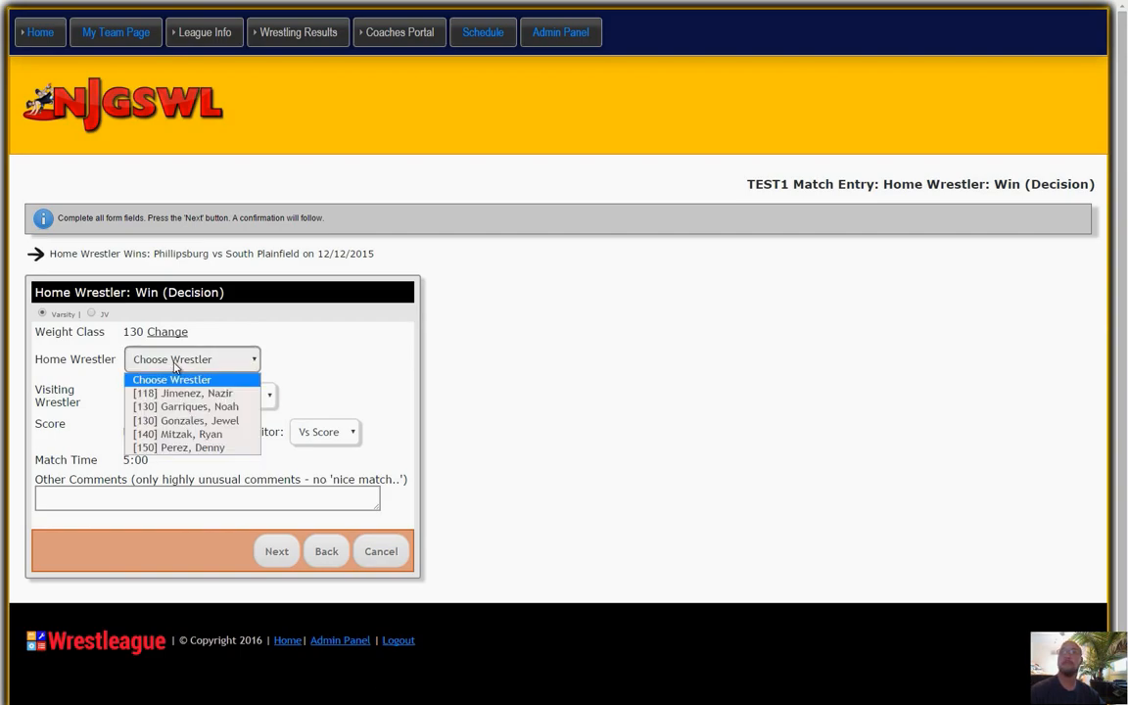
pyautogui.click(177, 421)
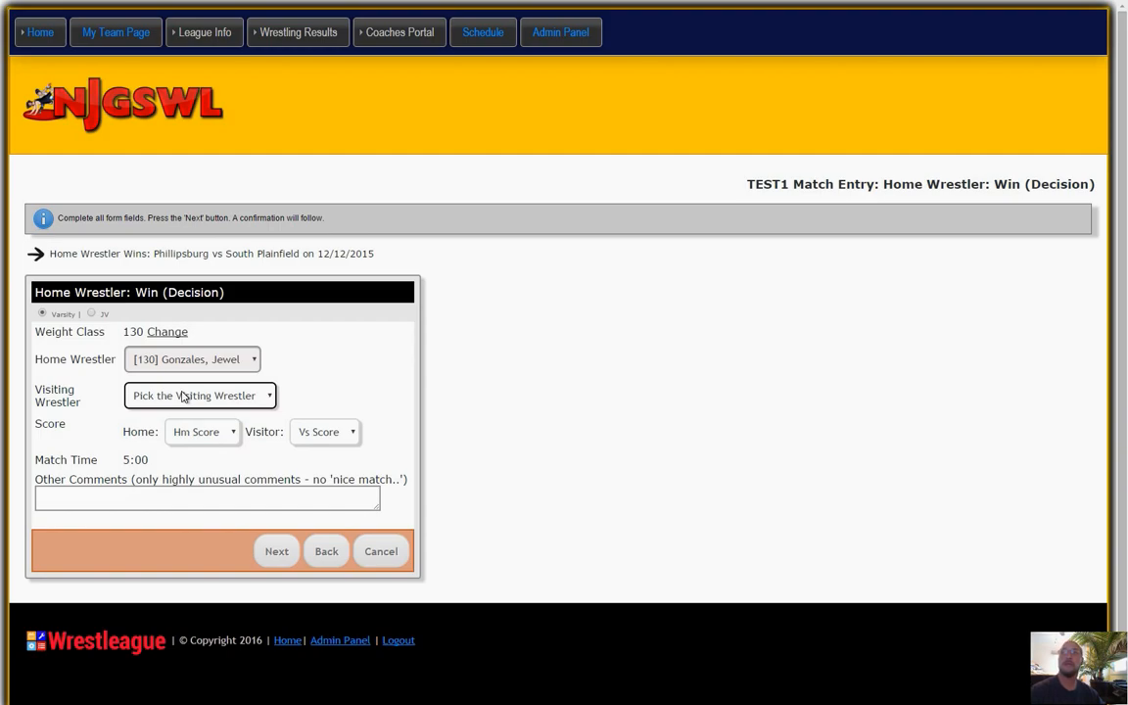
pyautogui.click(182, 395)
pyautogui.click(174, 442)
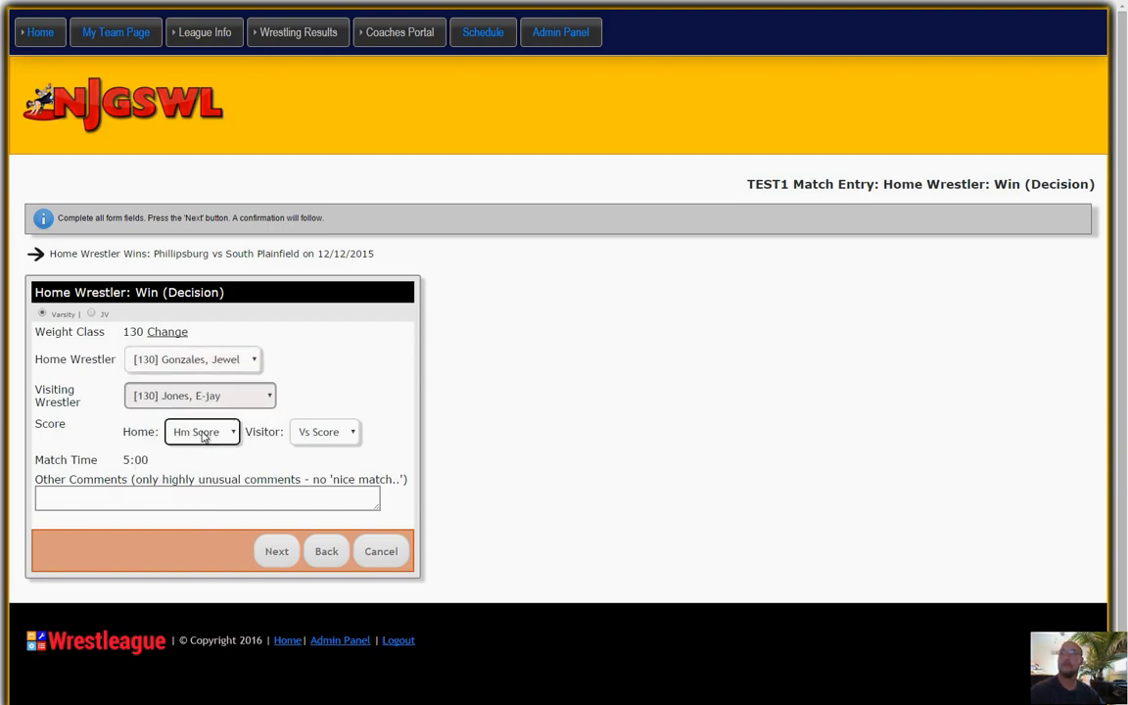
# Set the weight 130 bout's score to home 4, visitor 1, submit the entry and check the current team score.
pyautogui.click(203, 437)
pyautogui.click(204, 213)
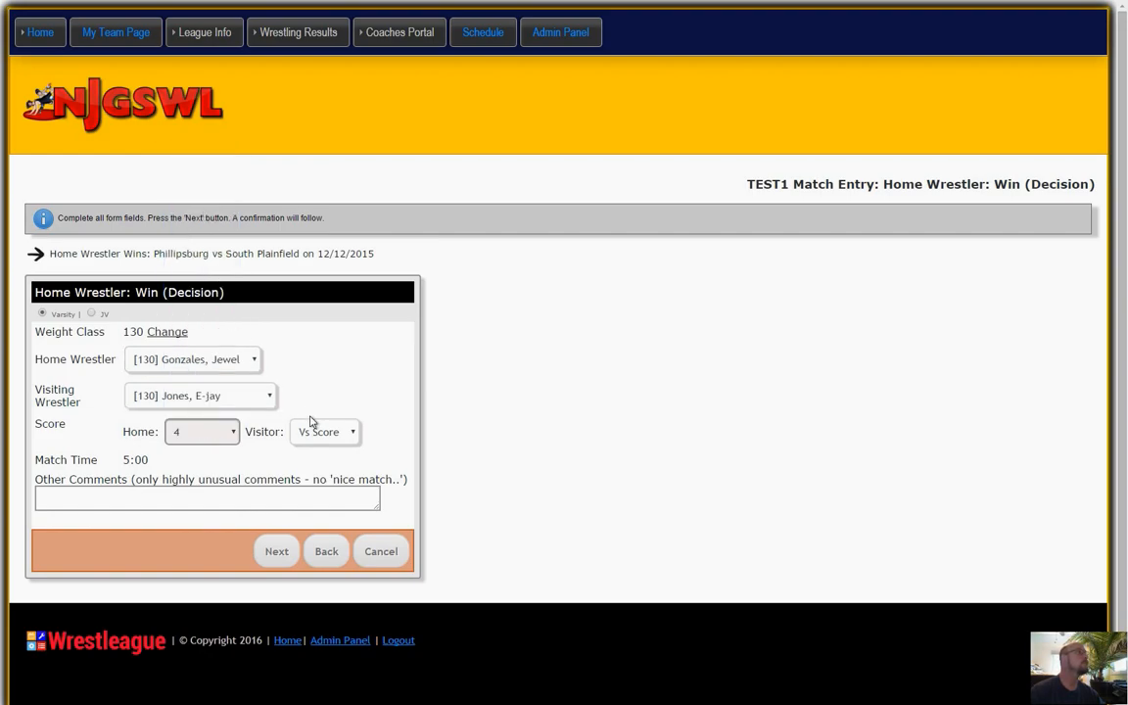
pyautogui.click(318, 432)
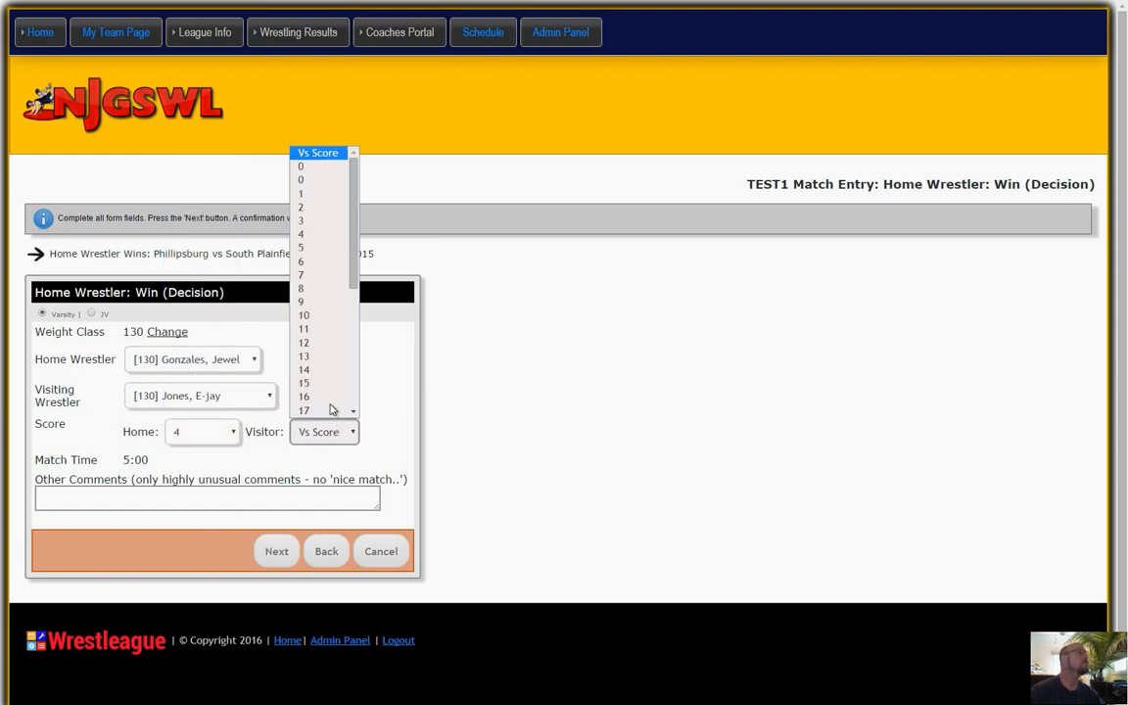
pyautogui.click(313, 196)
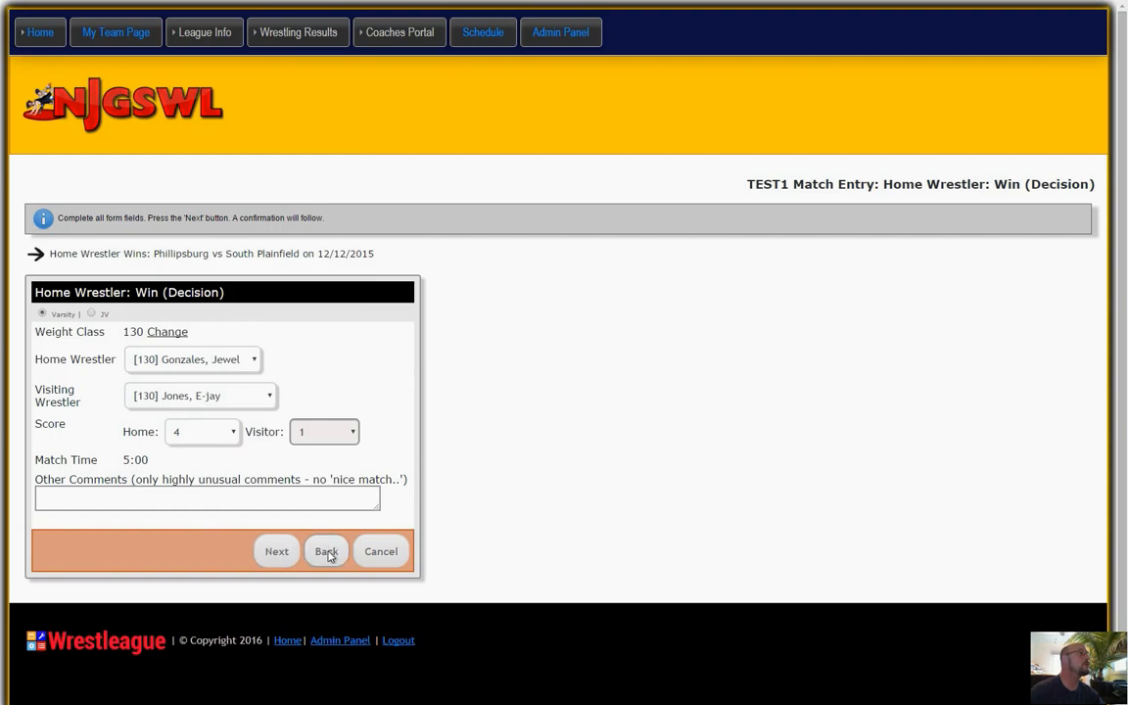
pyautogui.click(277, 551)
pyautogui.scroll(-3, 534, 472)
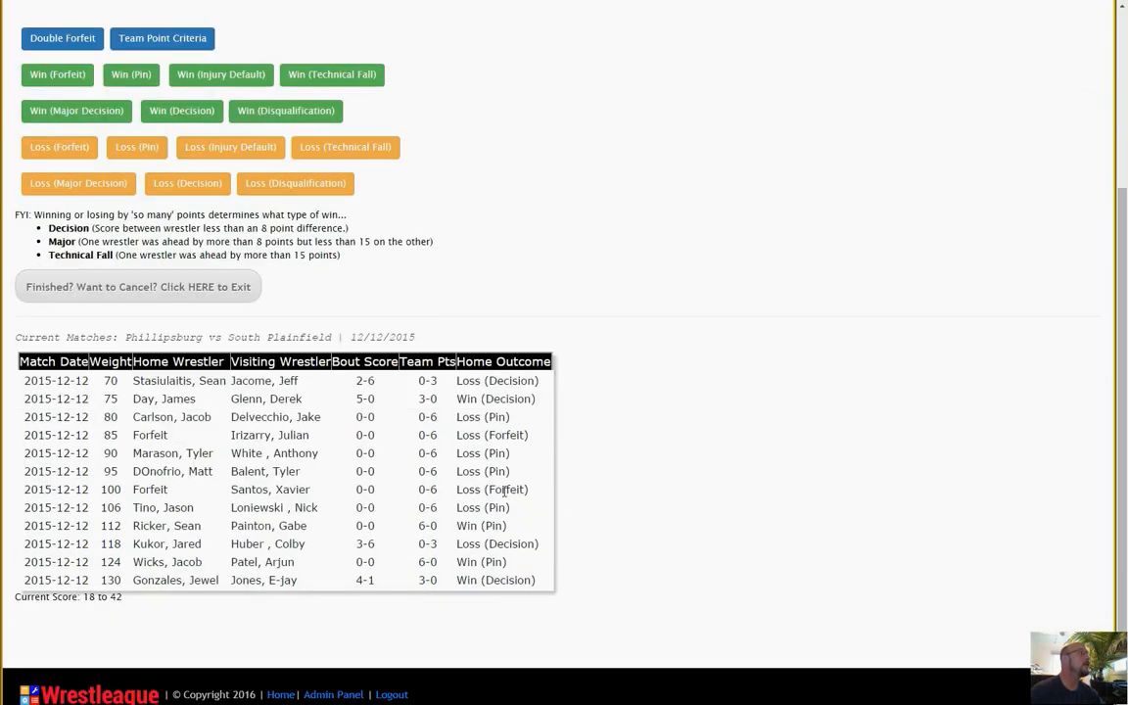
pyautogui.moveTo(126, 597); pyautogui.dragTo(77, 596)
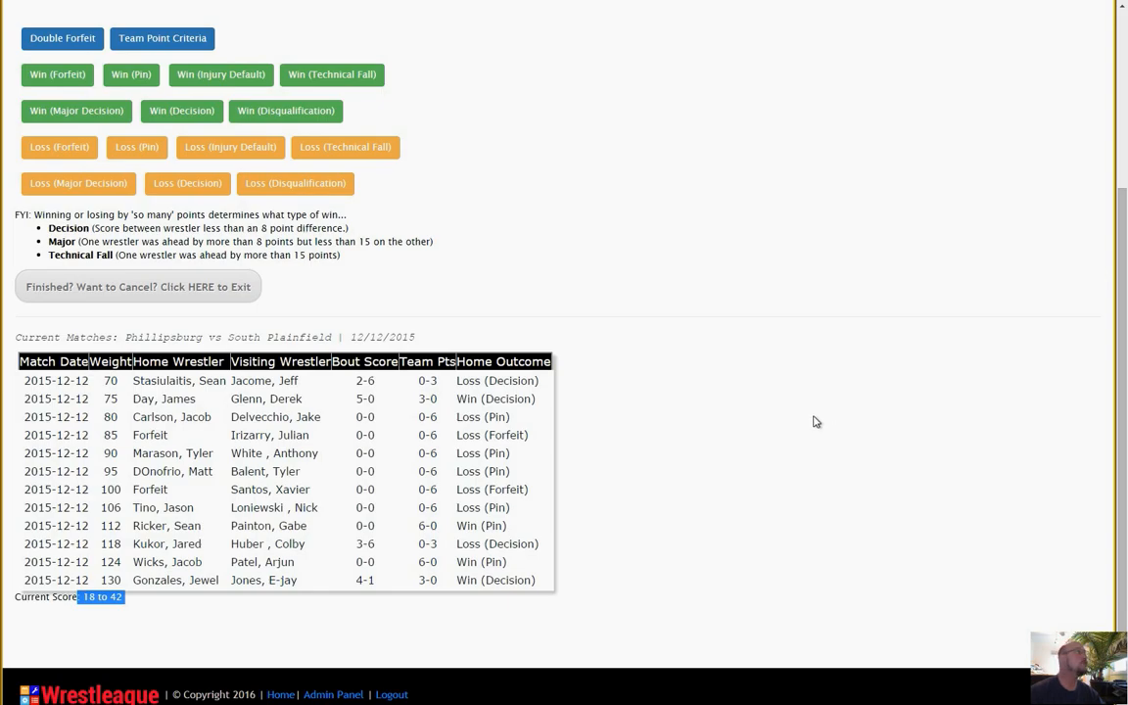
# Start a home Win (Pin) entry for weight 140, choosing the [140] home wrestler and the first [140] visiting wrestler.
pyautogui.scroll(1, 816, 422)
pyautogui.click(138, 143)
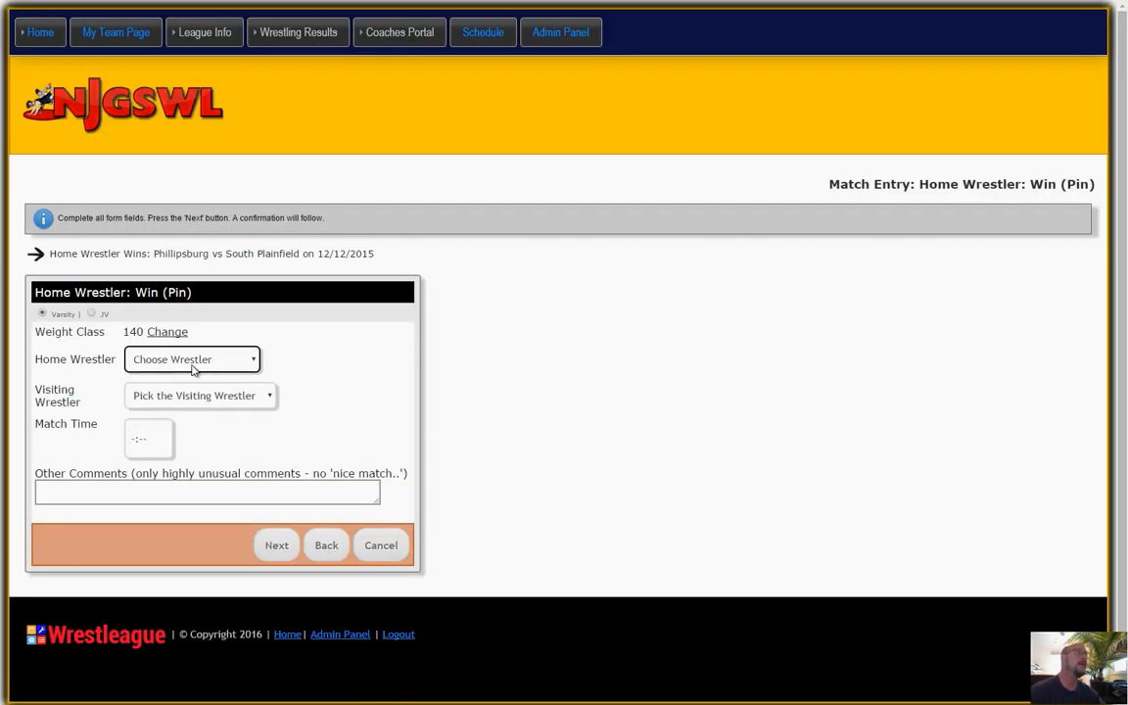
pyautogui.click(193, 364)
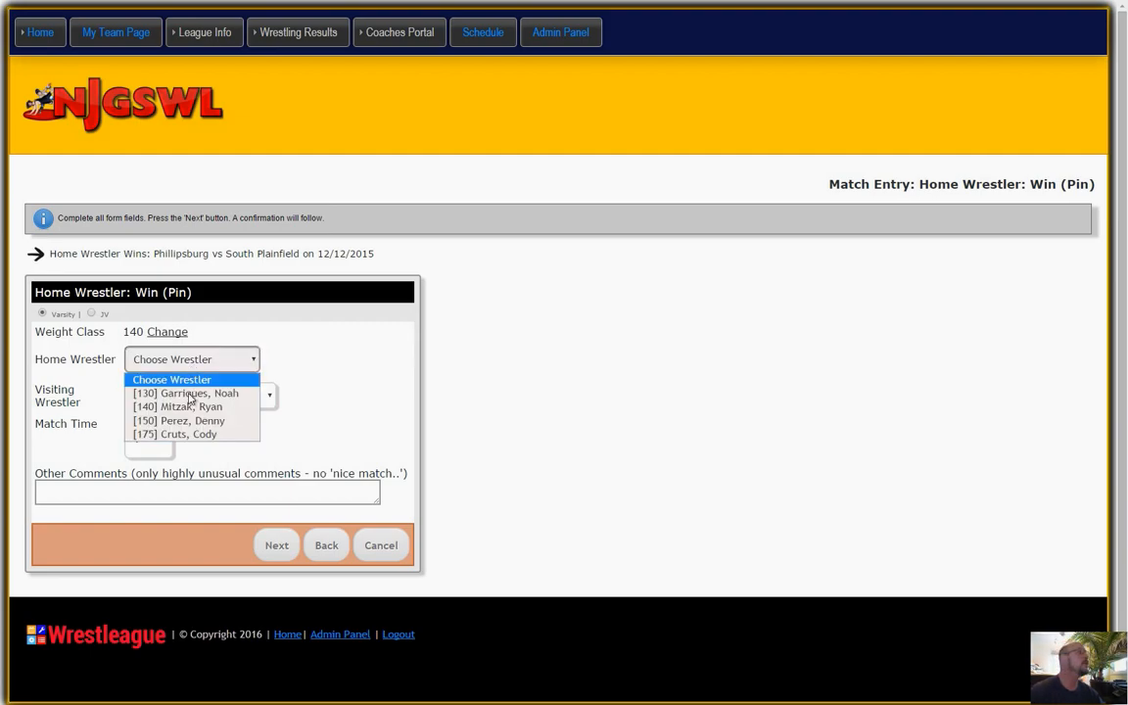
pyautogui.click(188, 411)
pyautogui.click(193, 397)
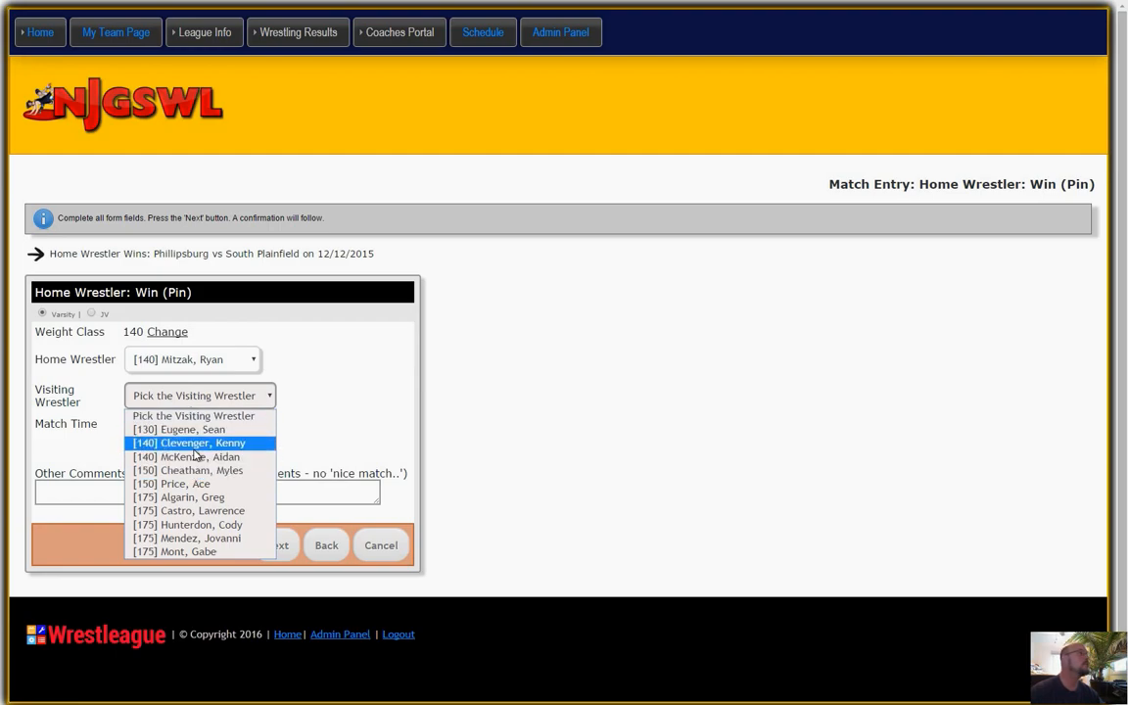
pyautogui.click(191, 442)
# Set the weight 140 bout's match time to 0:47 and submit the entry.
pyautogui.click(139, 440)
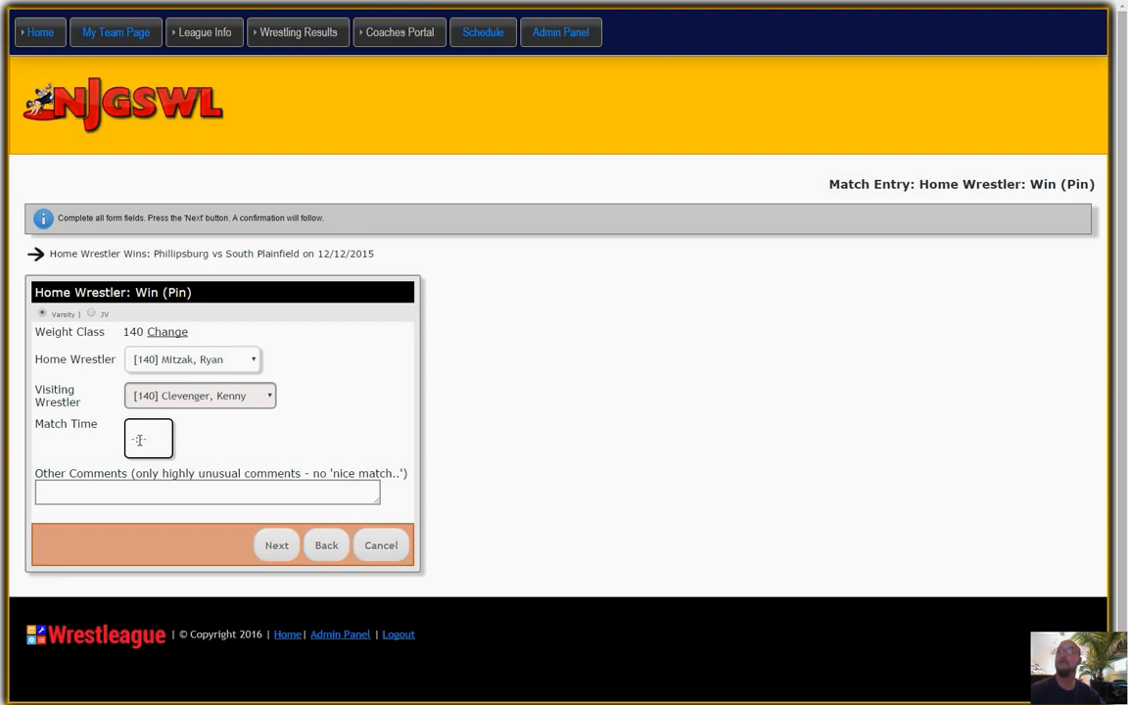
pyautogui.click(139, 440)
pyautogui.moveTo(171, 587); pyautogui.dragTo(295, 594)
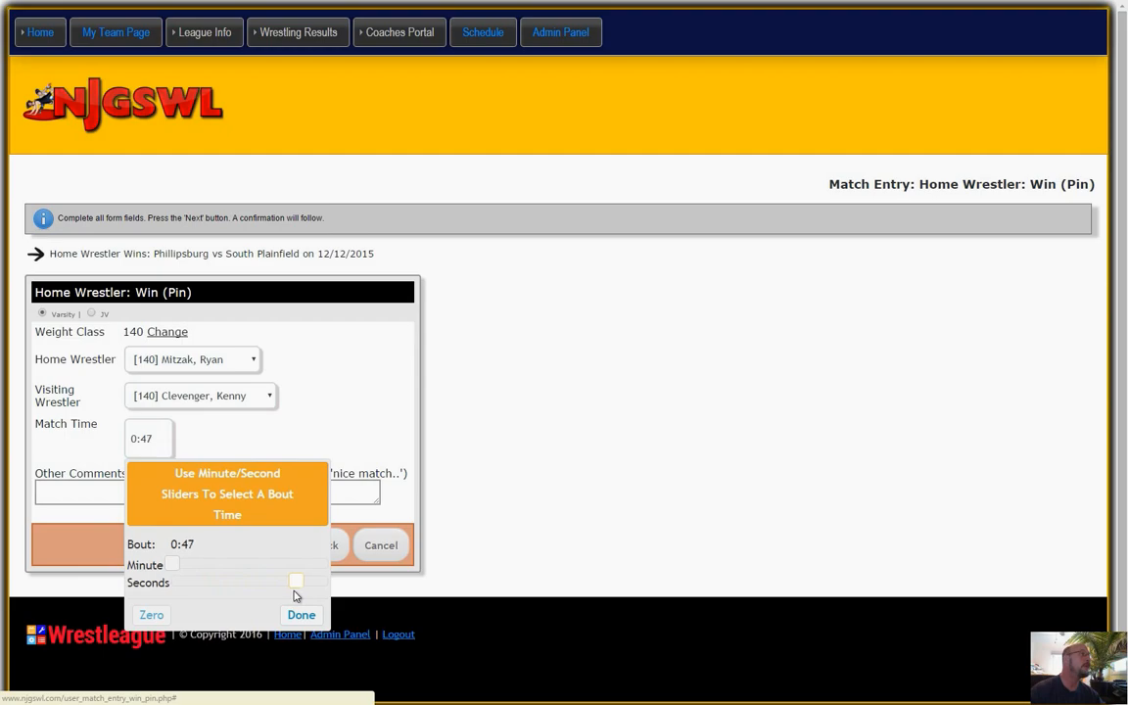
pyautogui.click(300, 614)
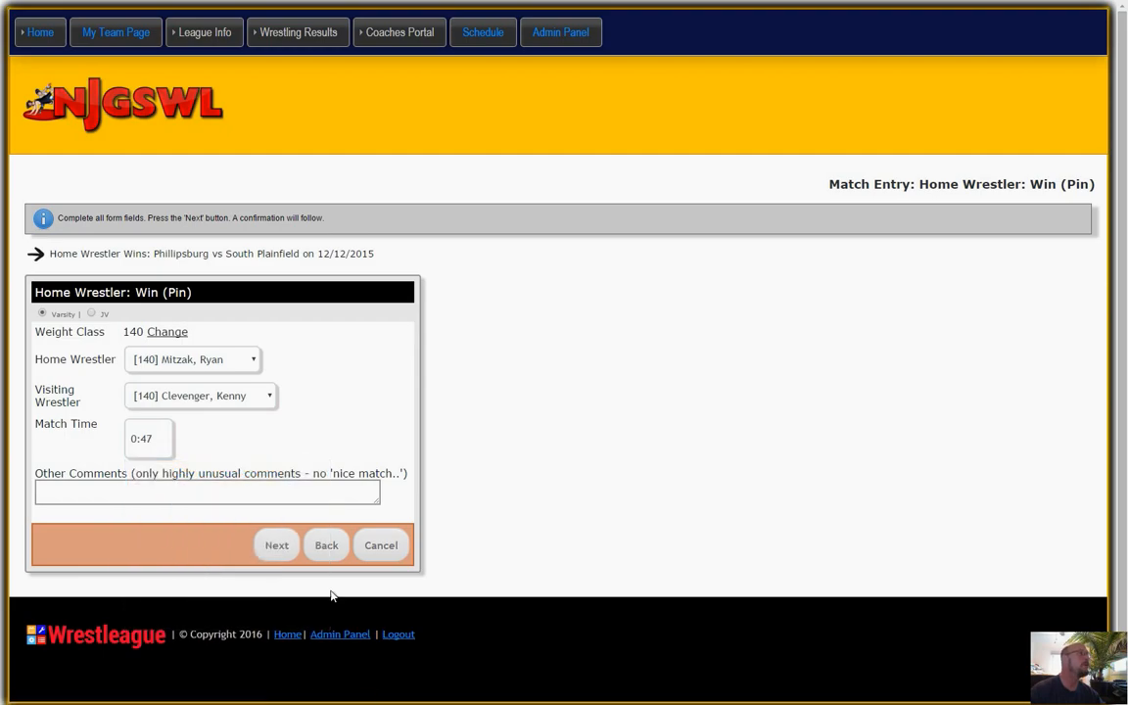
pyautogui.click(277, 544)
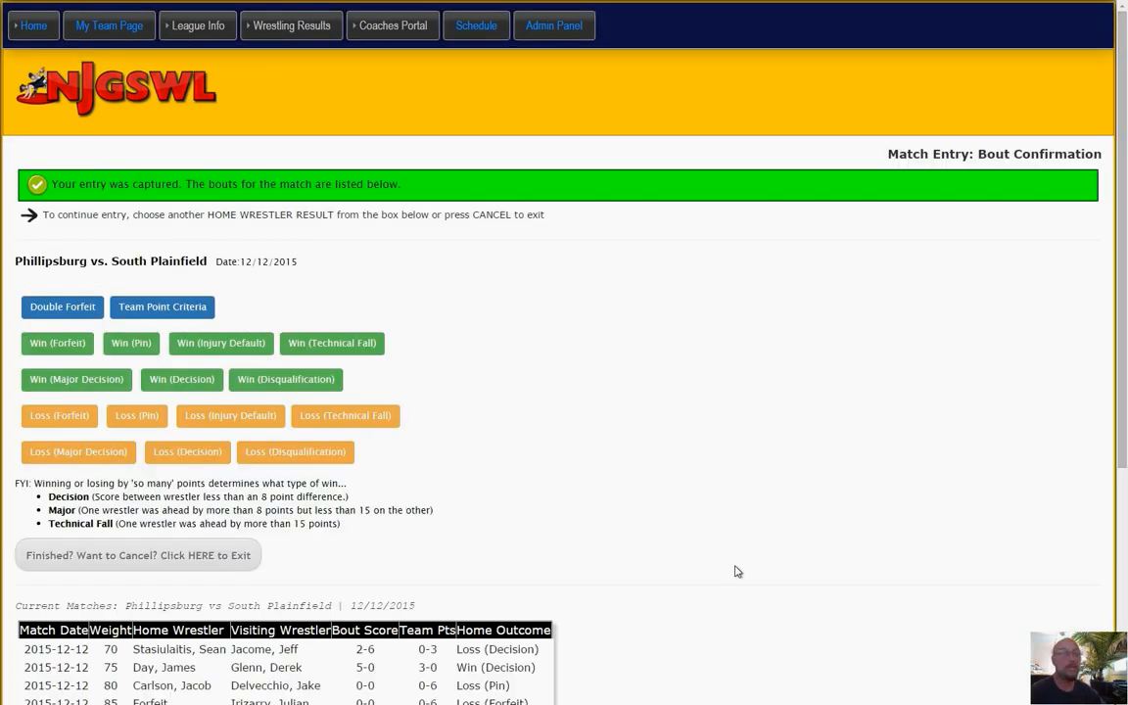
# Start a home Win (Pin) entry for weight 150, choosing the [150] home wrestler and the first [150] visiting wrestler.
pyautogui.scroll(-4, 737, 572)
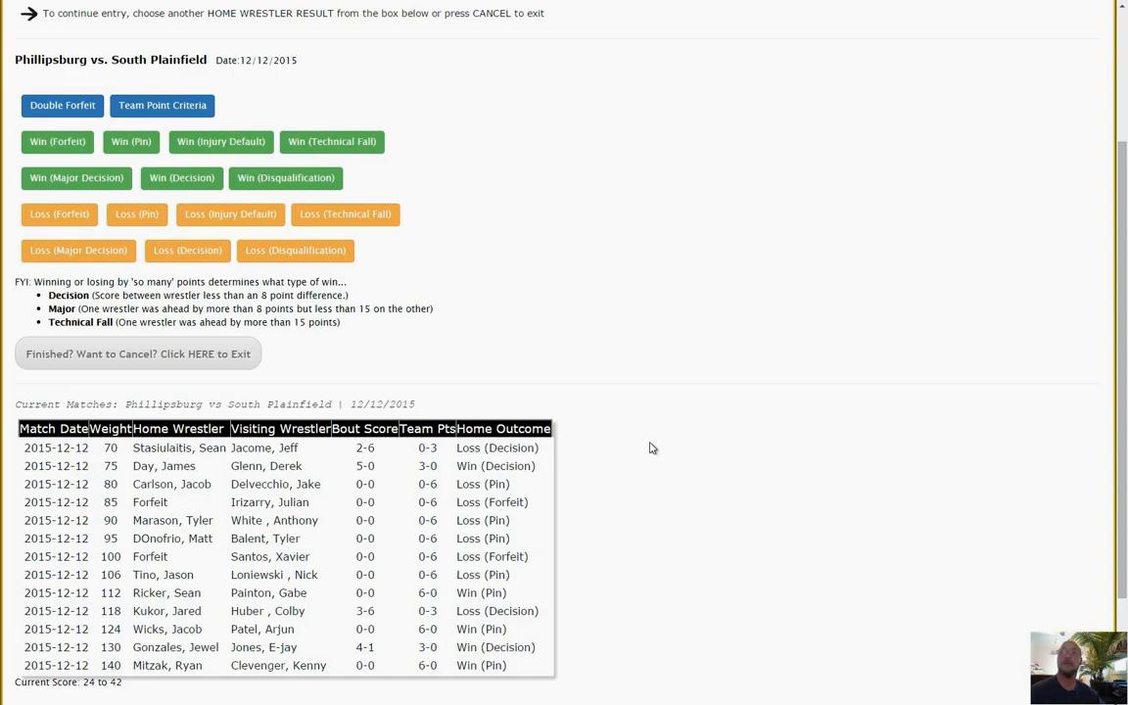
pyautogui.click(109, 145)
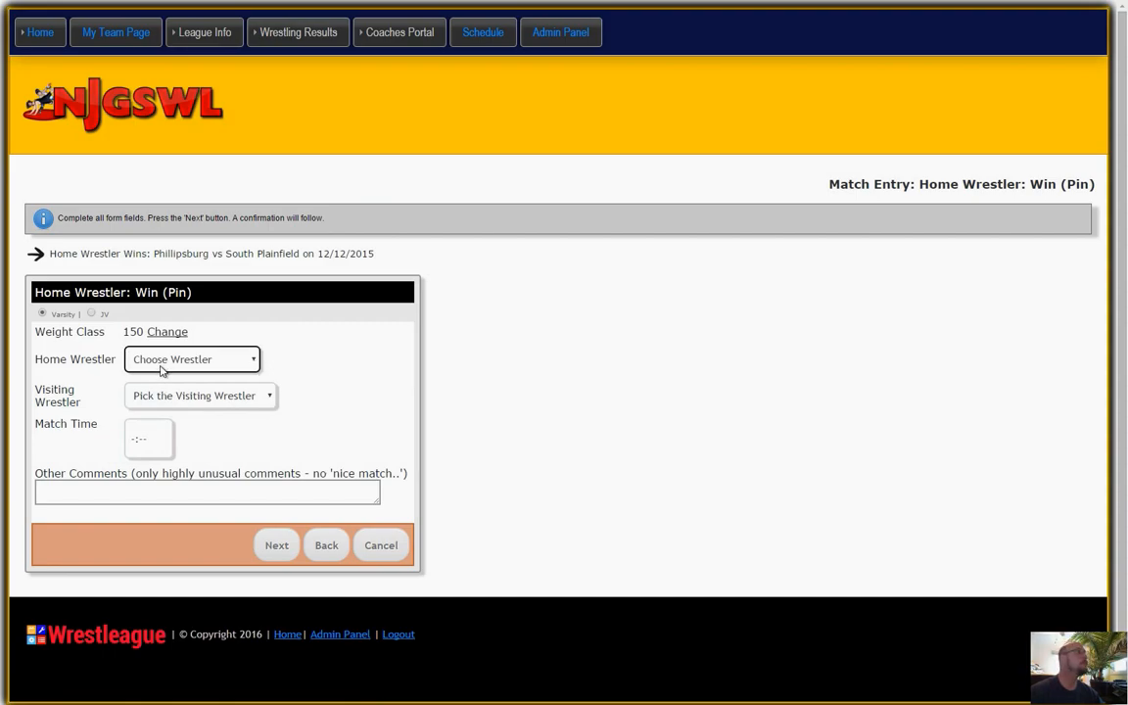
pyautogui.click(156, 359)
pyautogui.click(166, 408)
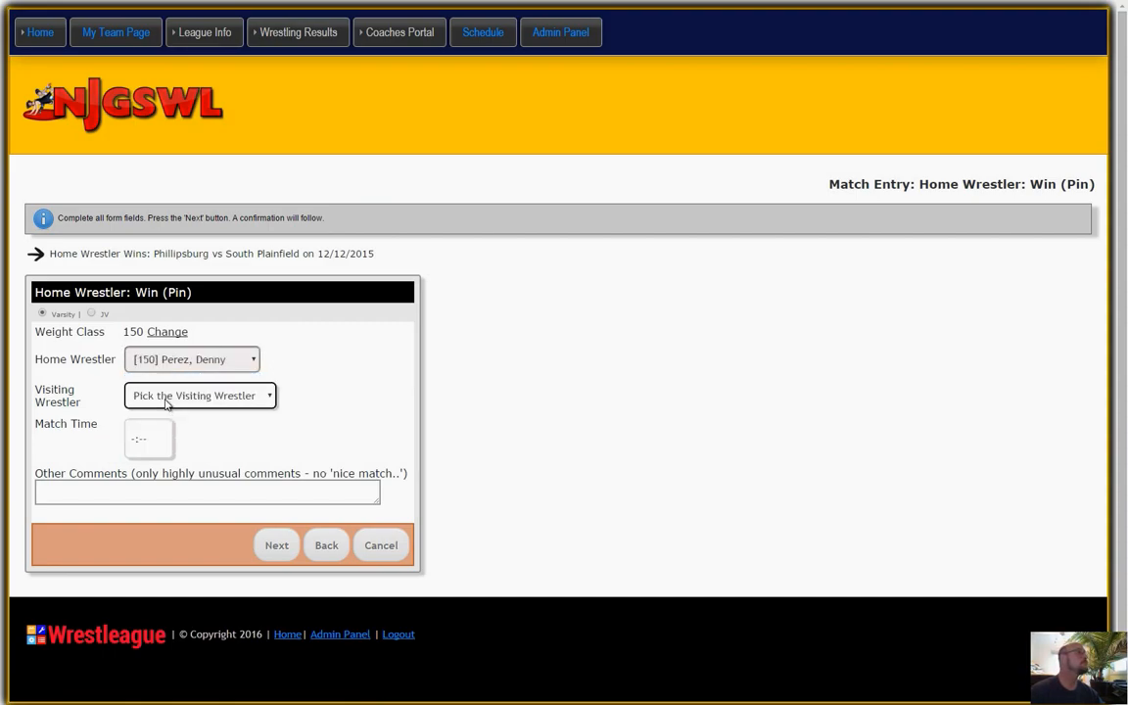
pyautogui.click(152, 395)
pyautogui.click(156, 455)
# Set the weight 150 bout's match time to 0:20 and submit the entry.
pyautogui.click(140, 436)
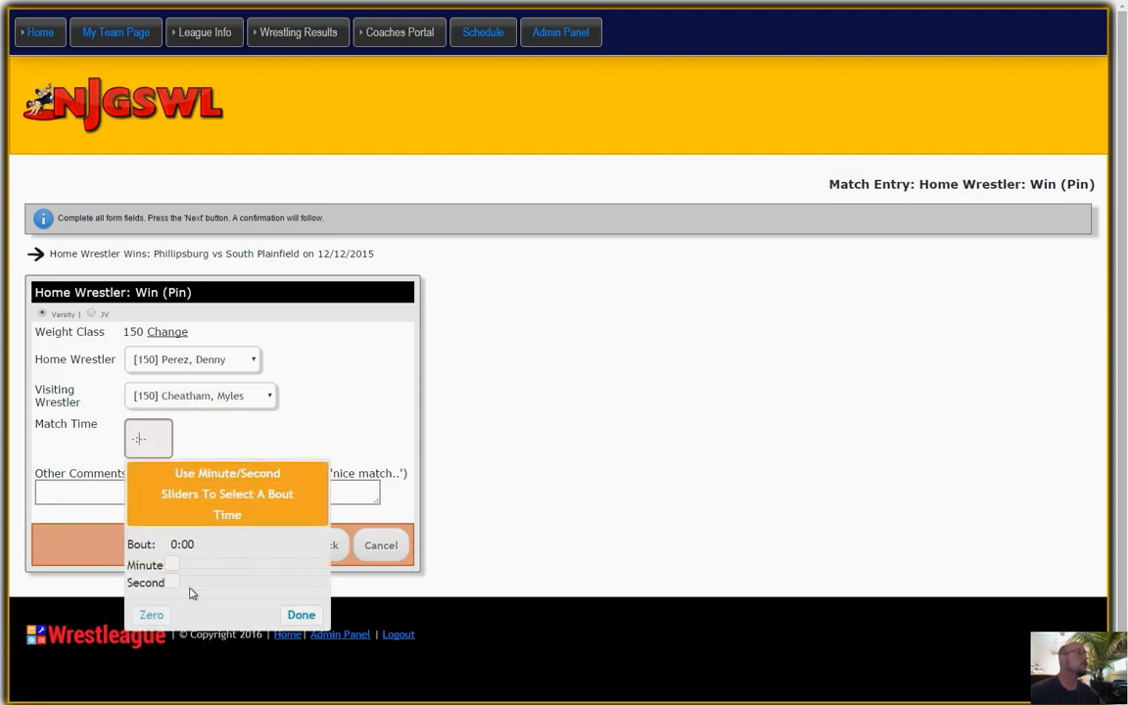
pyautogui.moveTo(171, 584); pyautogui.dragTo(224, 589)
pyautogui.click(300, 617)
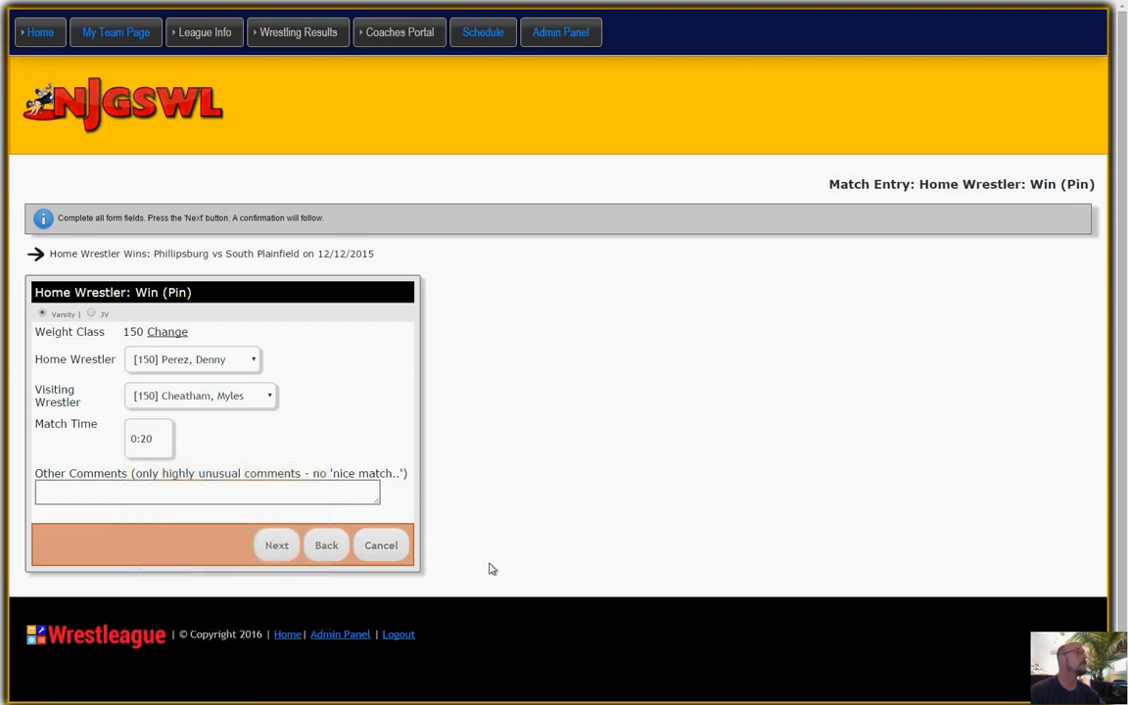
pyautogui.click(280, 545)
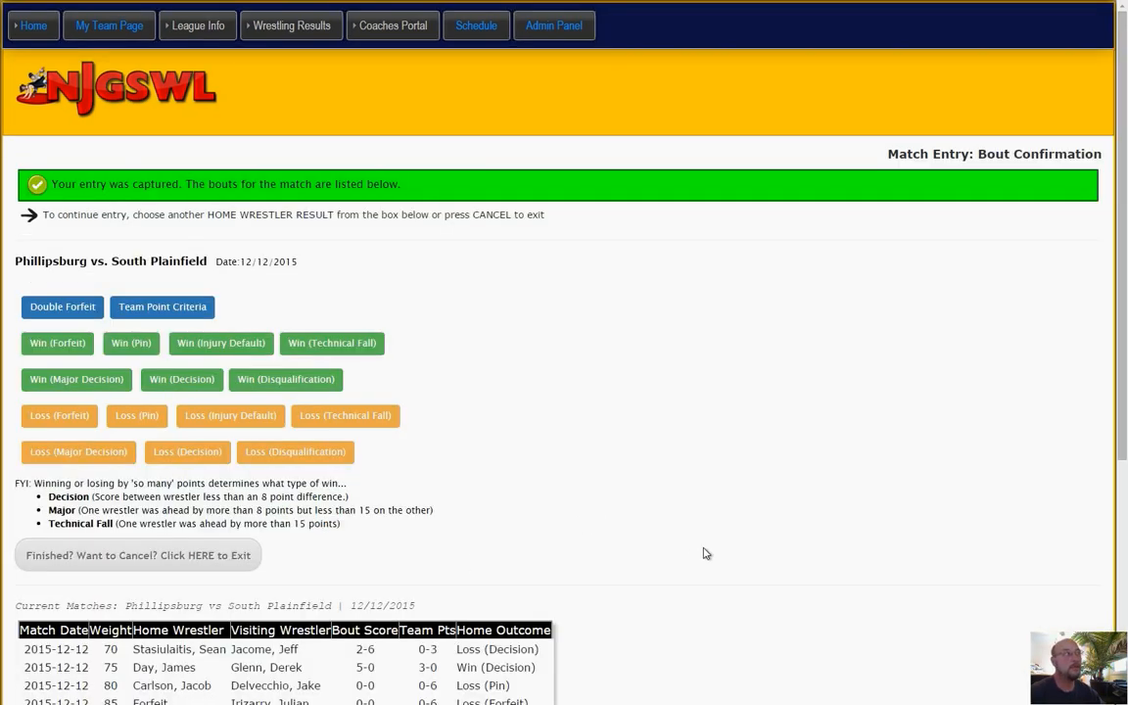
# Start a home Win (Pin) entry for weight 175, choosing the [175] home wrestler and the first [175] visiting wrestler.
pyautogui.scroll(-5, 741, 567)
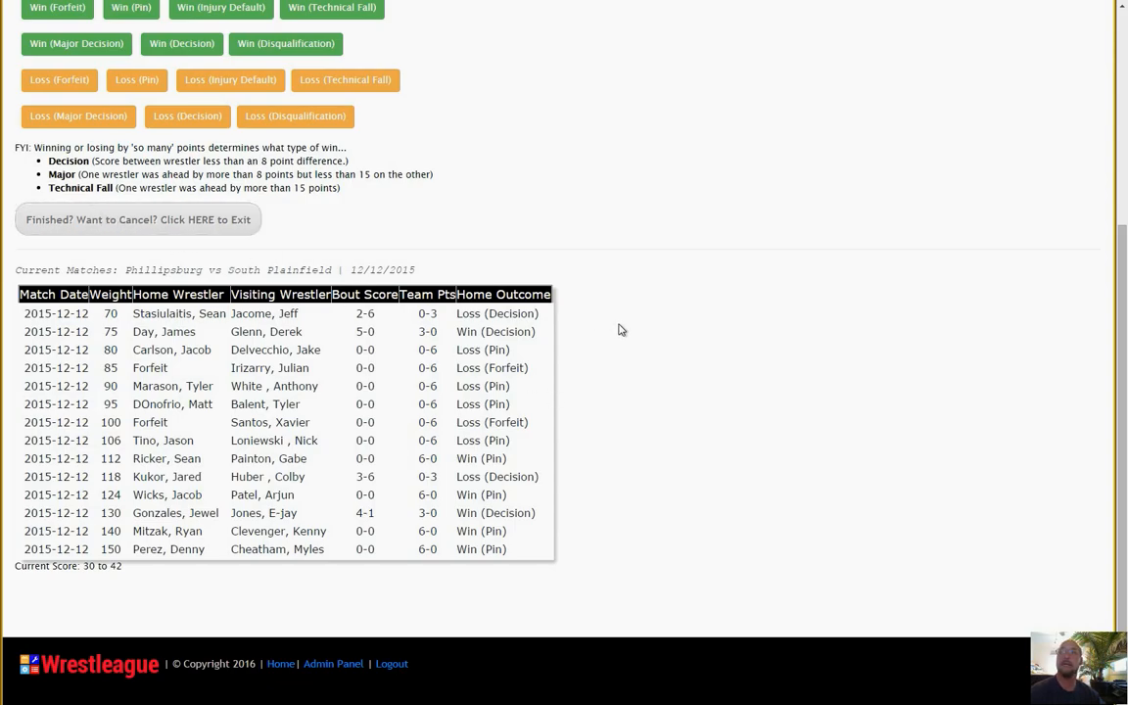
pyautogui.scroll(3, 597, 337)
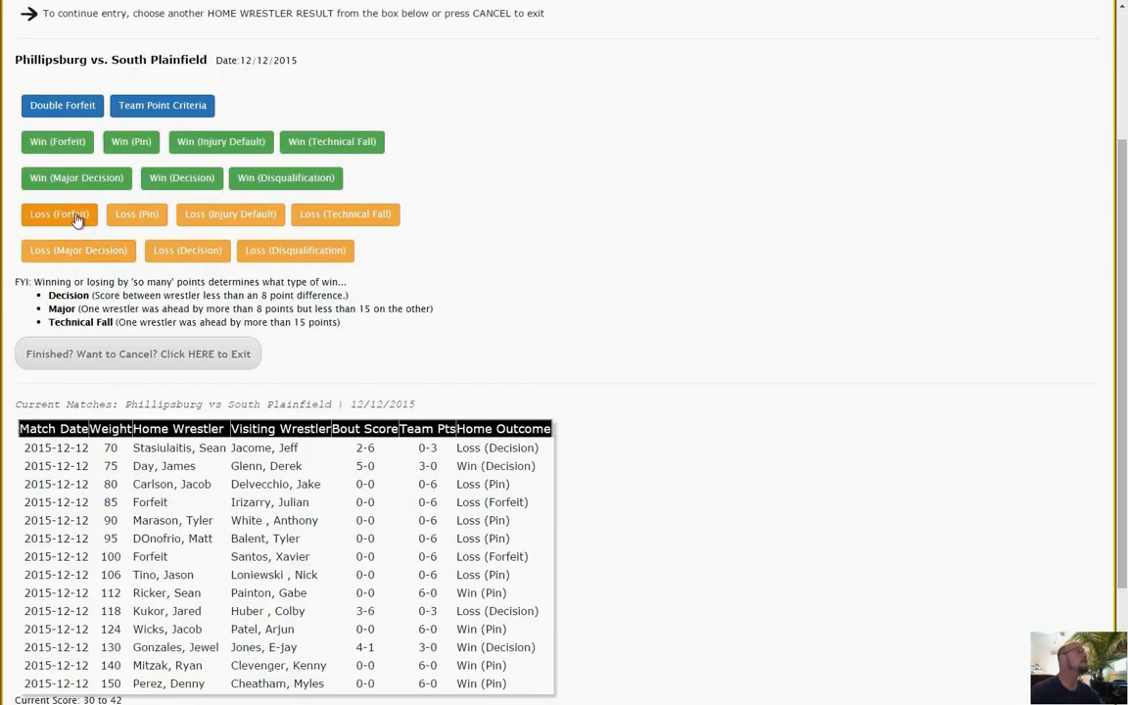
pyautogui.click(123, 145)
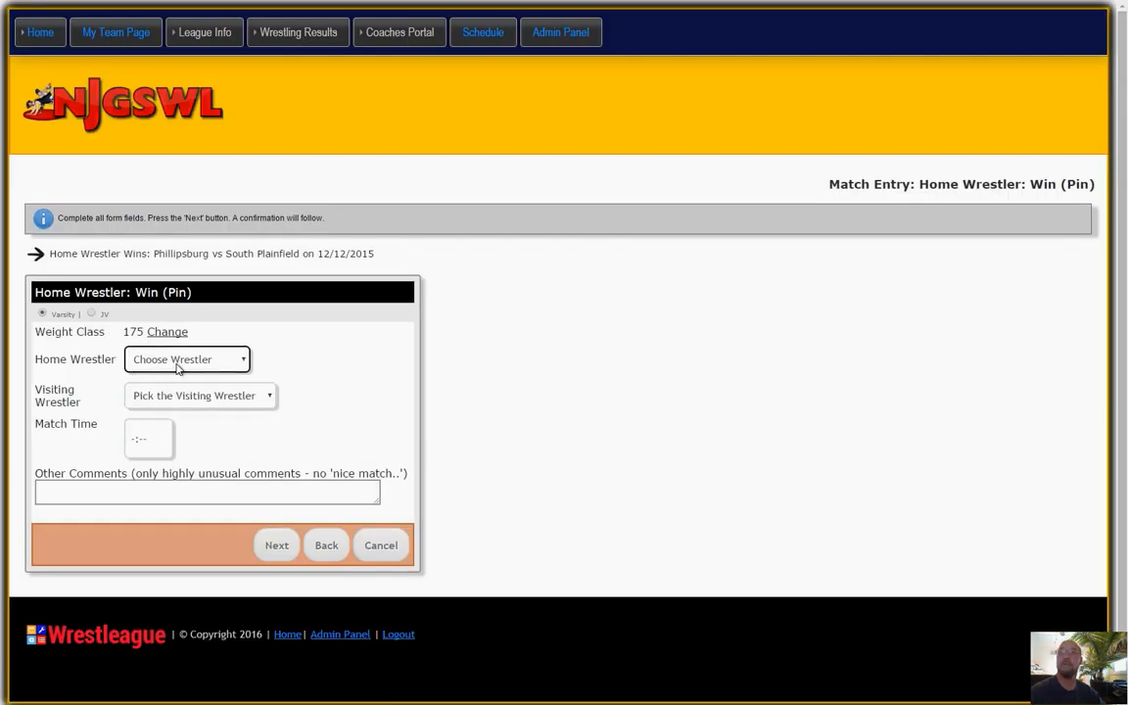
pyautogui.click(177, 362)
pyautogui.click(168, 391)
pyautogui.click(171, 396)
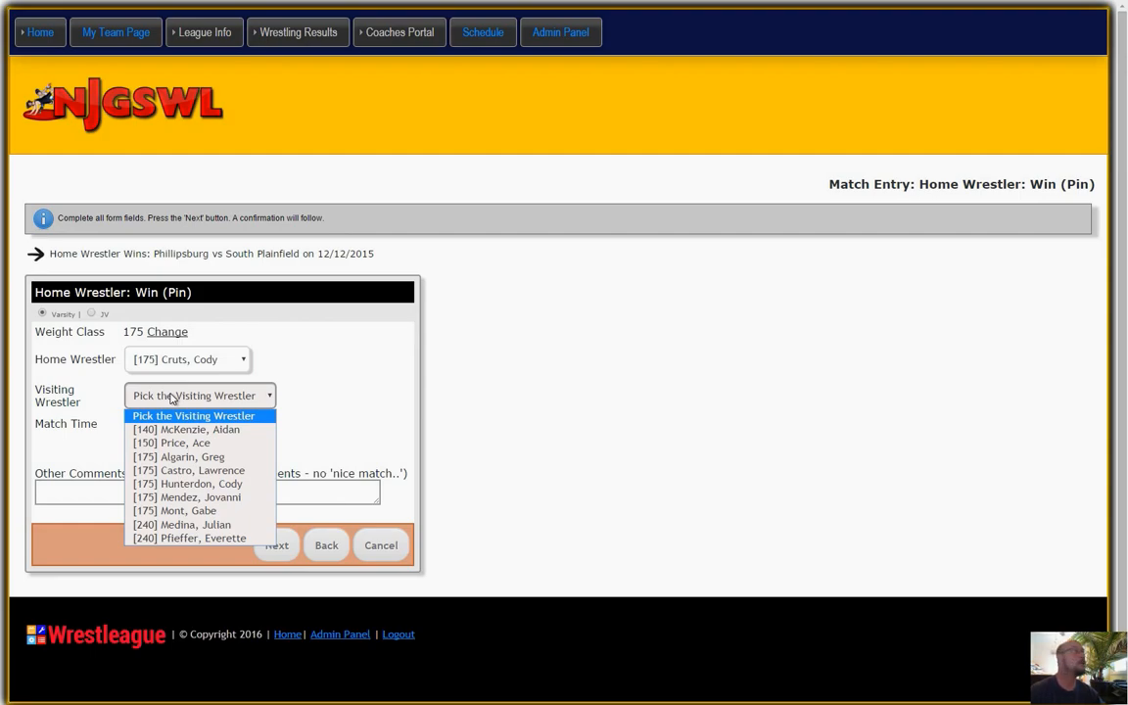
pyautogui.click(181, 456)
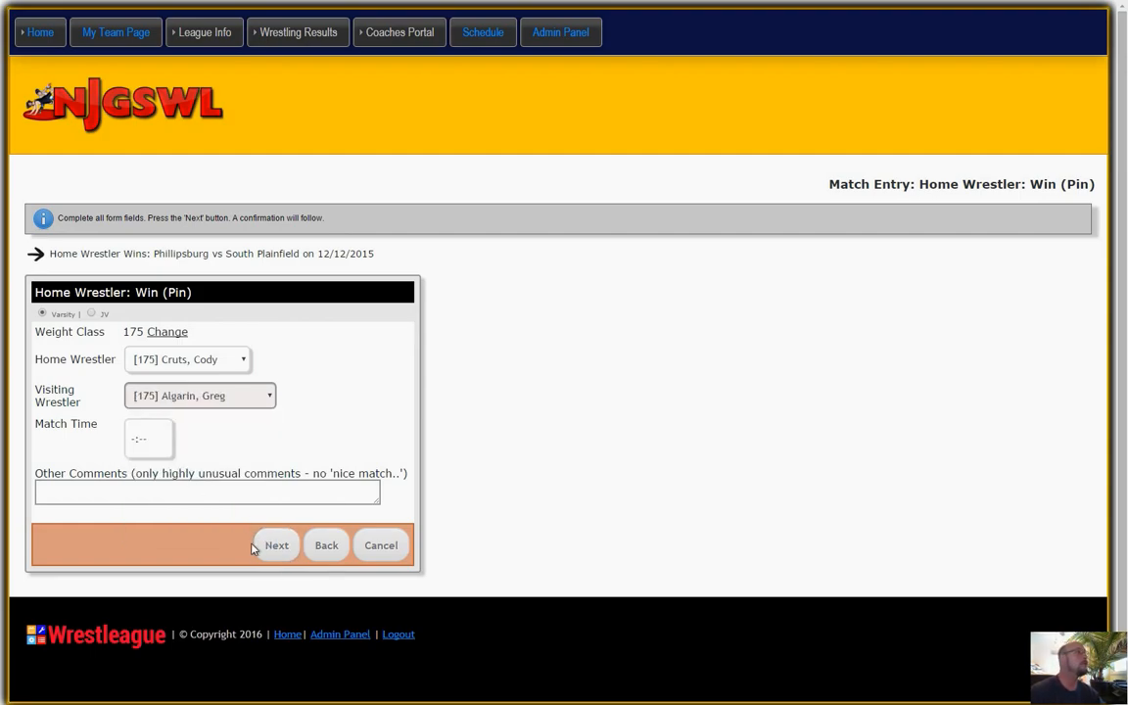
# Set the weight 175 bout's match time to 2:22 and submit the entry.
pyautogui.click(162, 446)
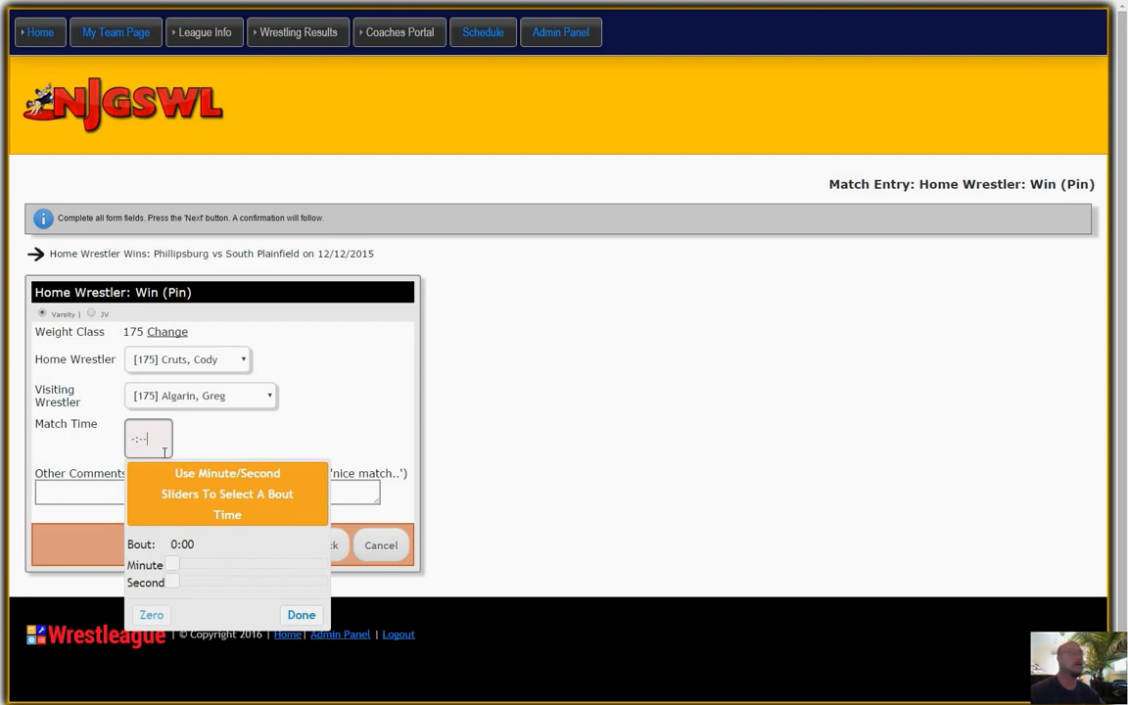
pyautogui.moveTo(172, 567); pyautogui.dragTo(227, 587)
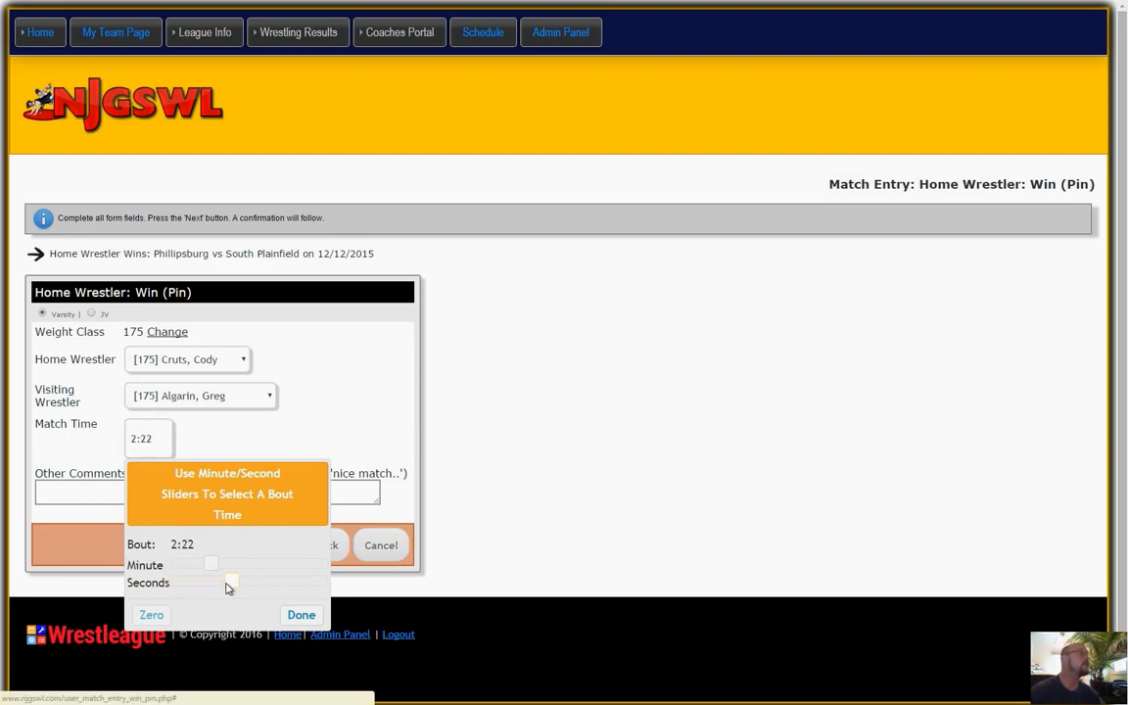
pyautogui.click(300, 615)
pyautogui.click(275, 545)
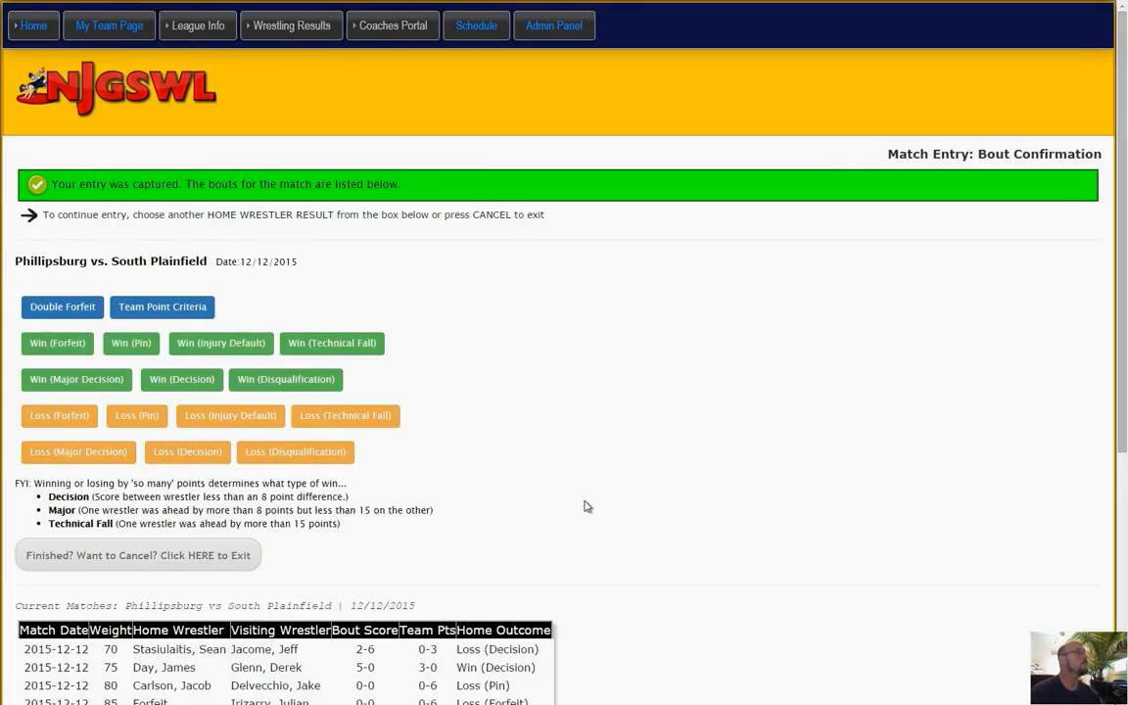
# Start a home Loss (Pin) entry for weight 240, choosing the [240] home wrestler and the first [240] visiting wrestler.
pyautogui.scroll(-3, 587, 506)
pyautogui.scroll(3, 587, 506)
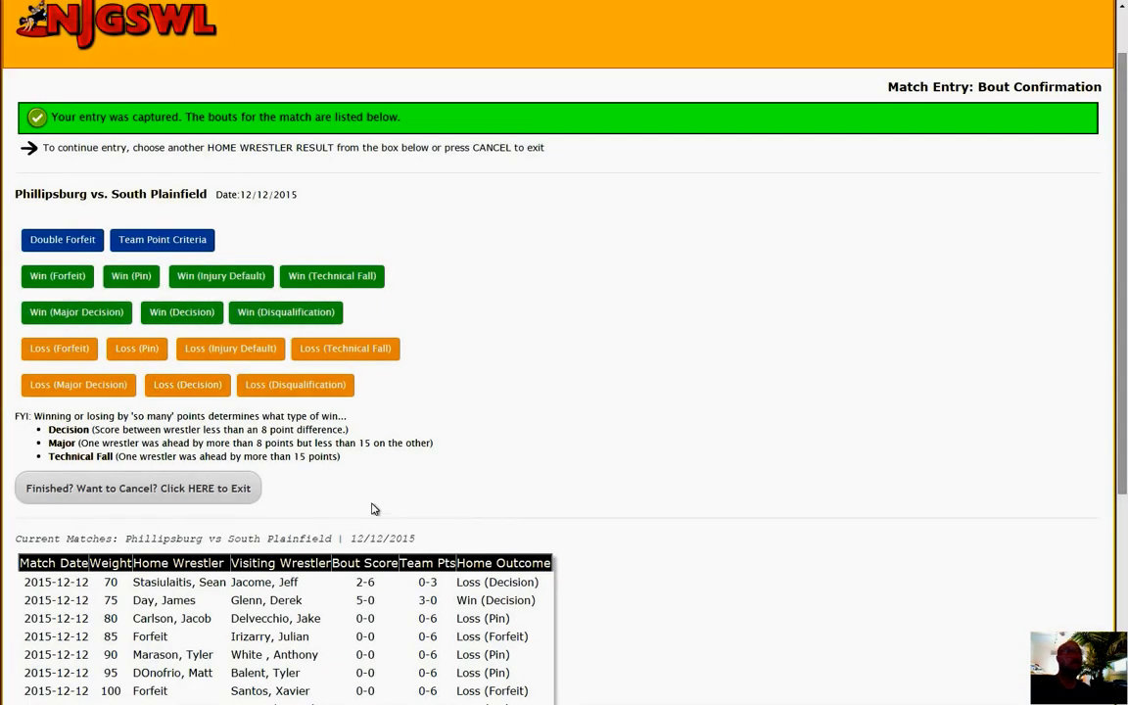
pyautogui.click(136, 349)
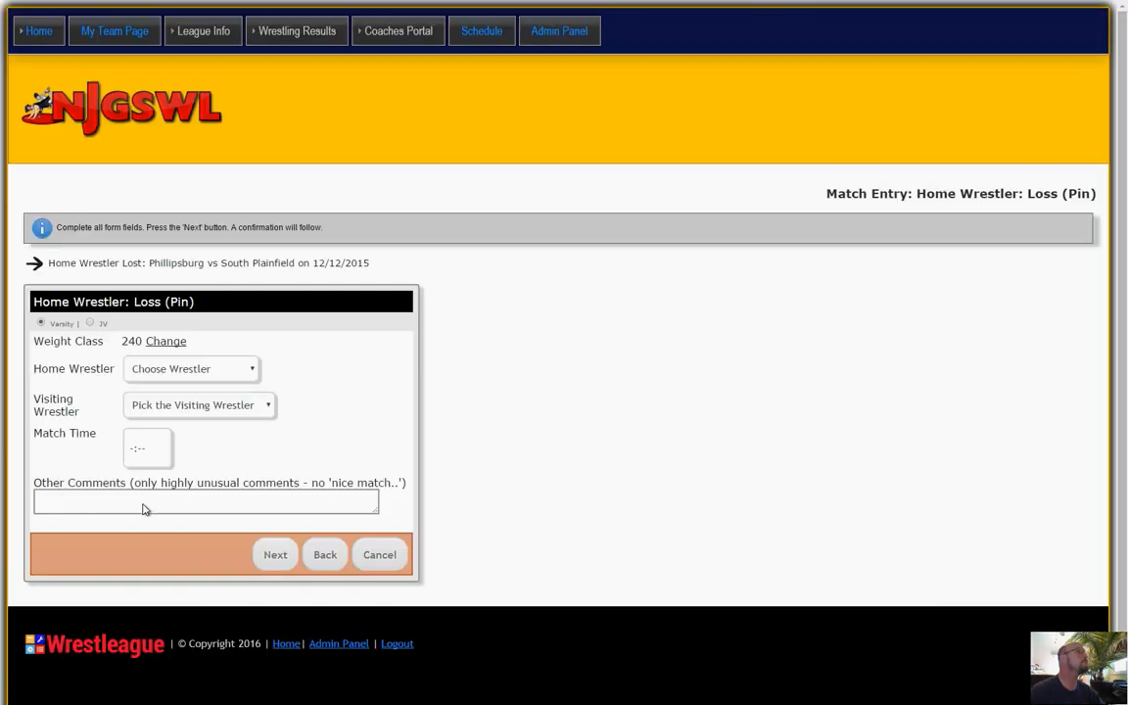
pyautogui.click(157, 371)
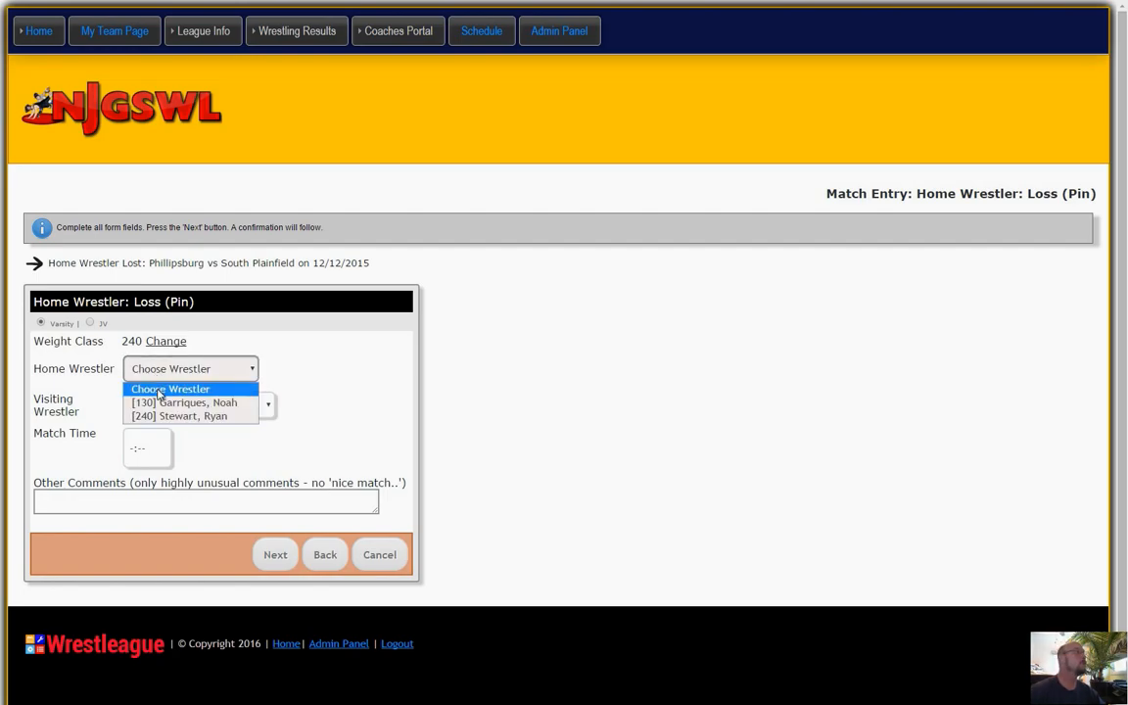
pyautogui.click(176, 415)
pyautogui.click(161, 406)
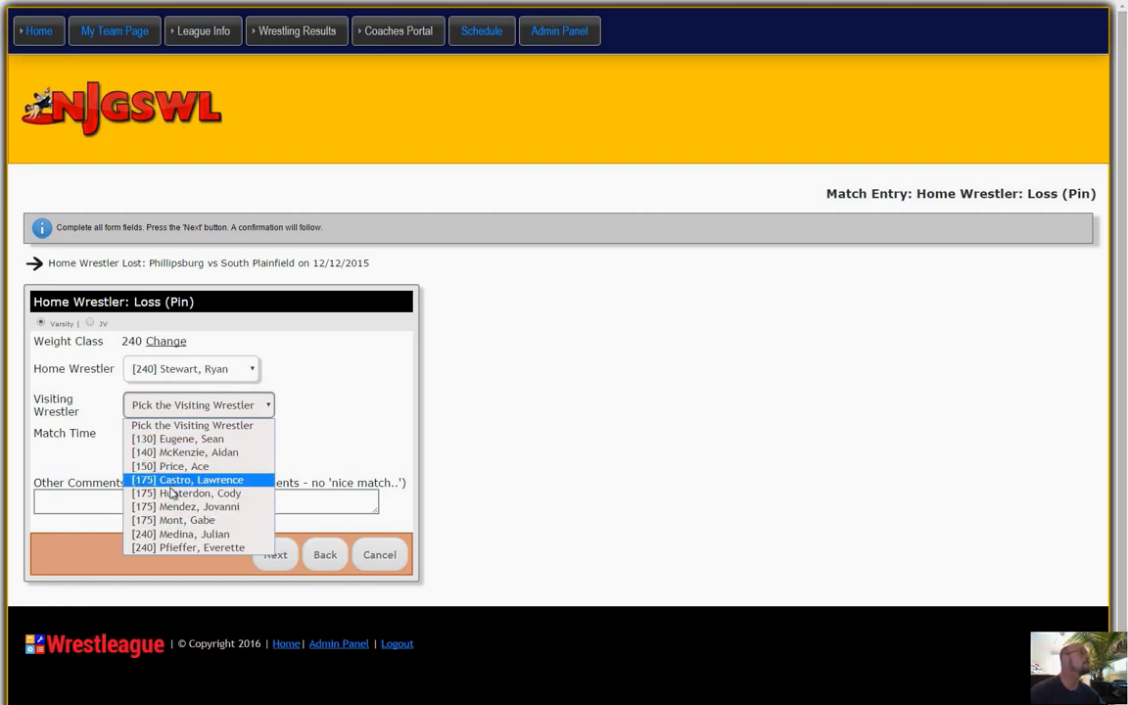
pyautogui.click(172, 533)
# Set the weight 240 bout's match time to 0:11, submit the entry and review the list of current matches.
pyautogui.click(159, 460)
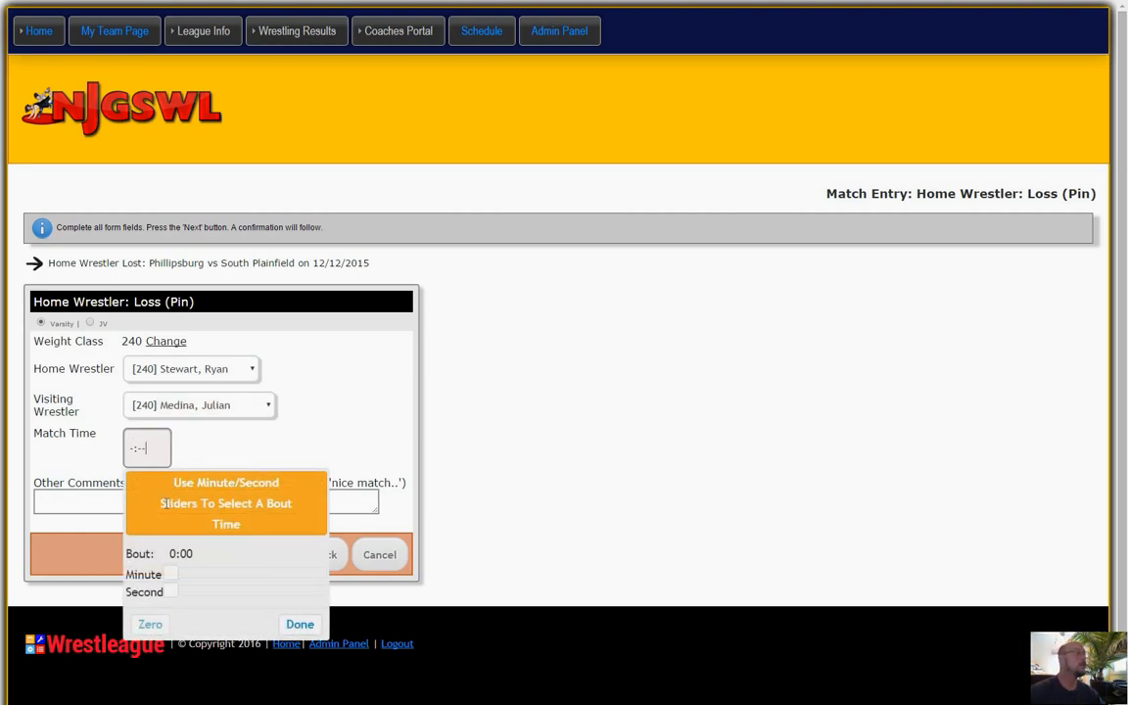
pyautogui.moveTo(169, 591); pyautogui.dragTo(201, 593)
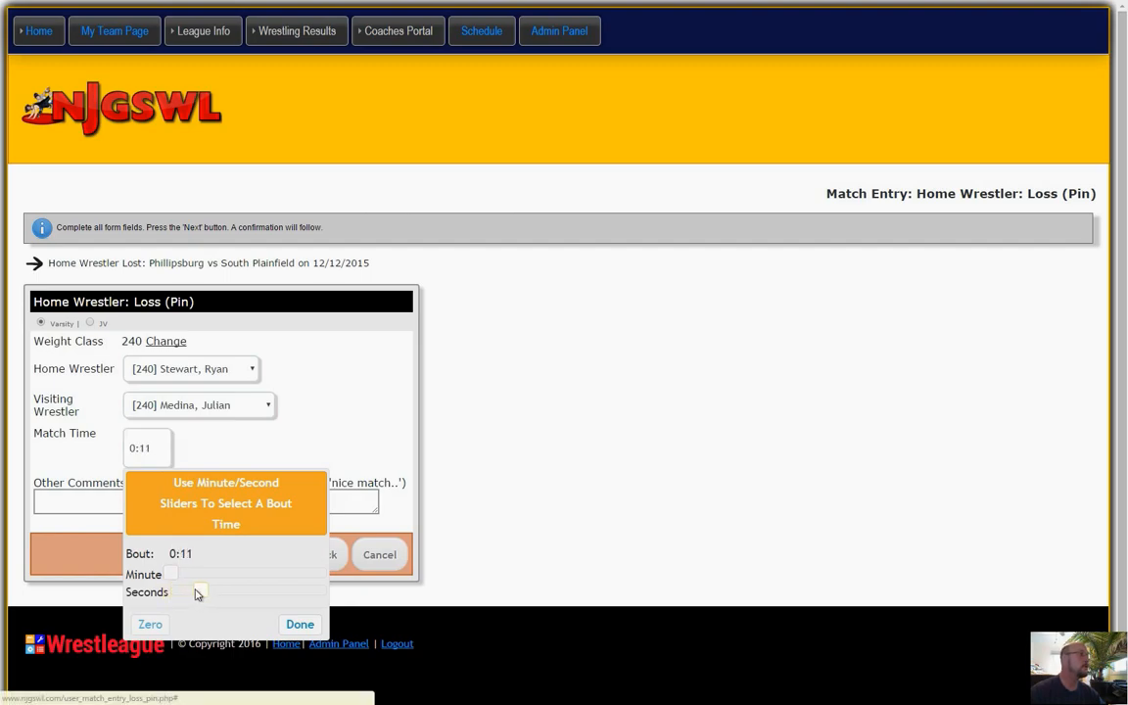
pyautogui.click(299, 624)
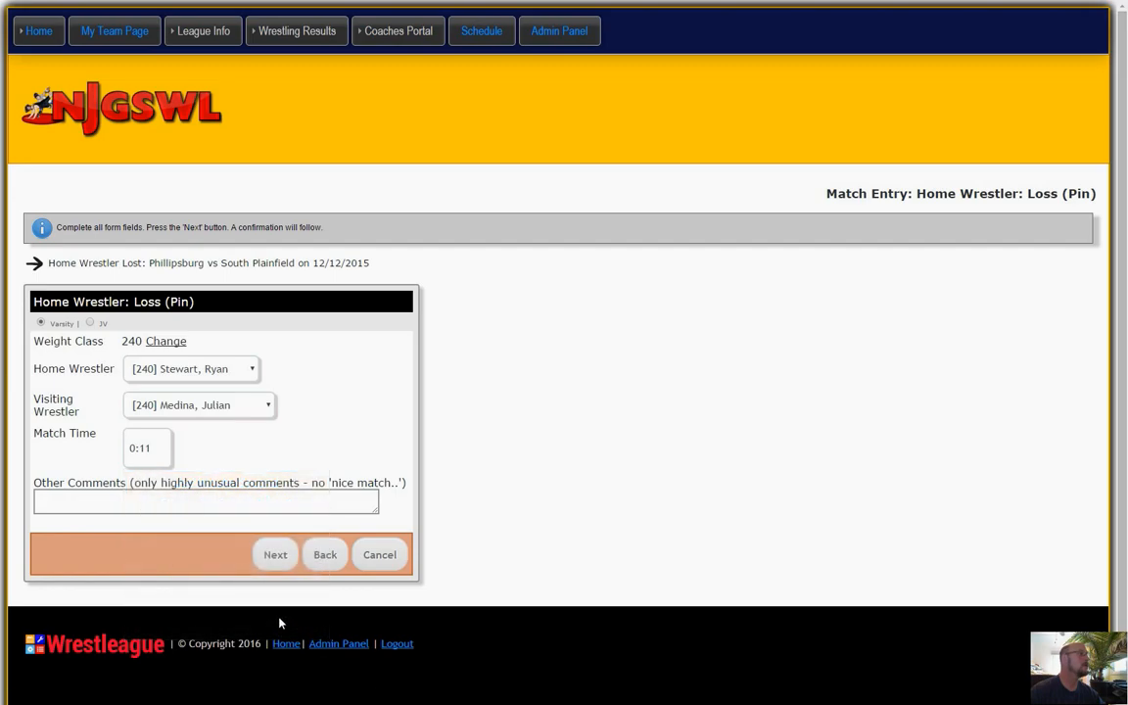
pyautogui.click(278, 555)
pyautogui.scroll(-5, 527, 528)
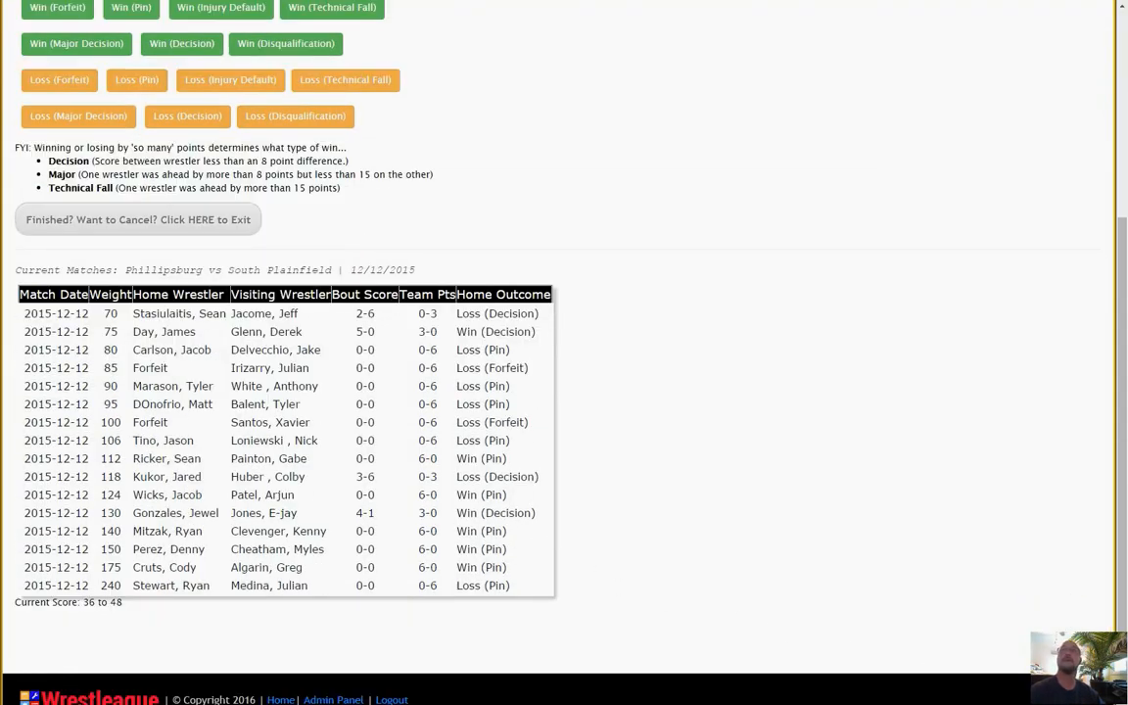
pyautogui.moveTo(1126, 147); pyautogui.dragTo(506, 6)
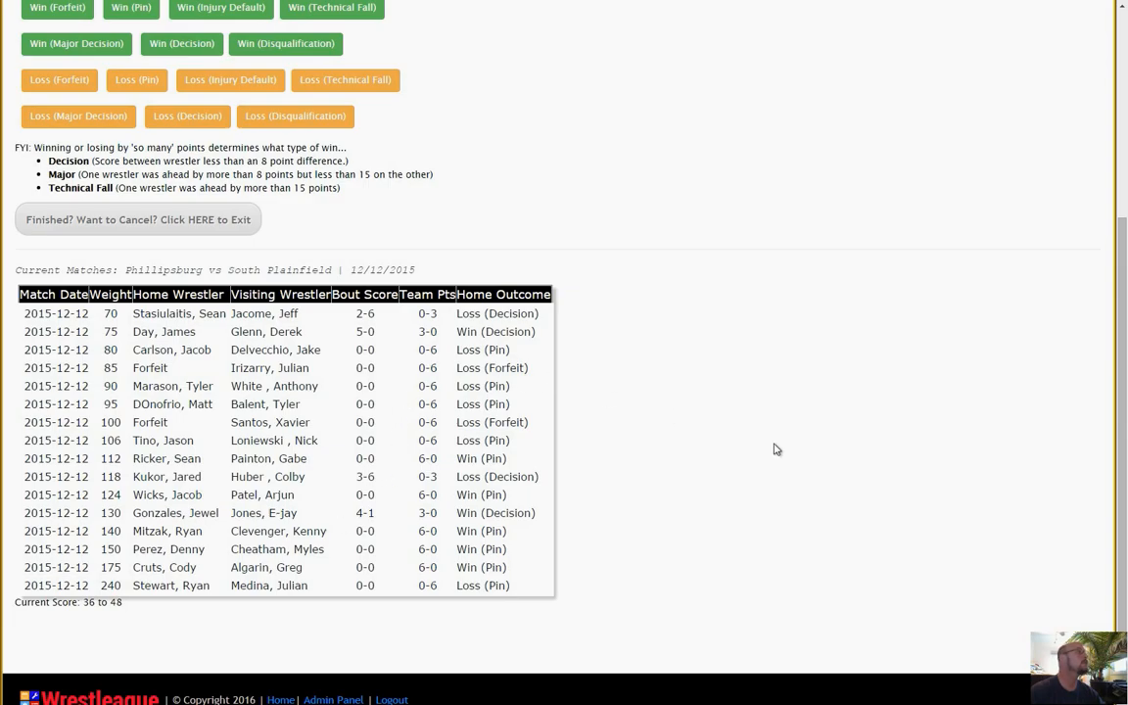
# Exit the bout entry and review the bouts of the 2015-12-12 Phillipsburg vs. South Plainfield match from the varsity listings.
pyautogui.click(110, 224)
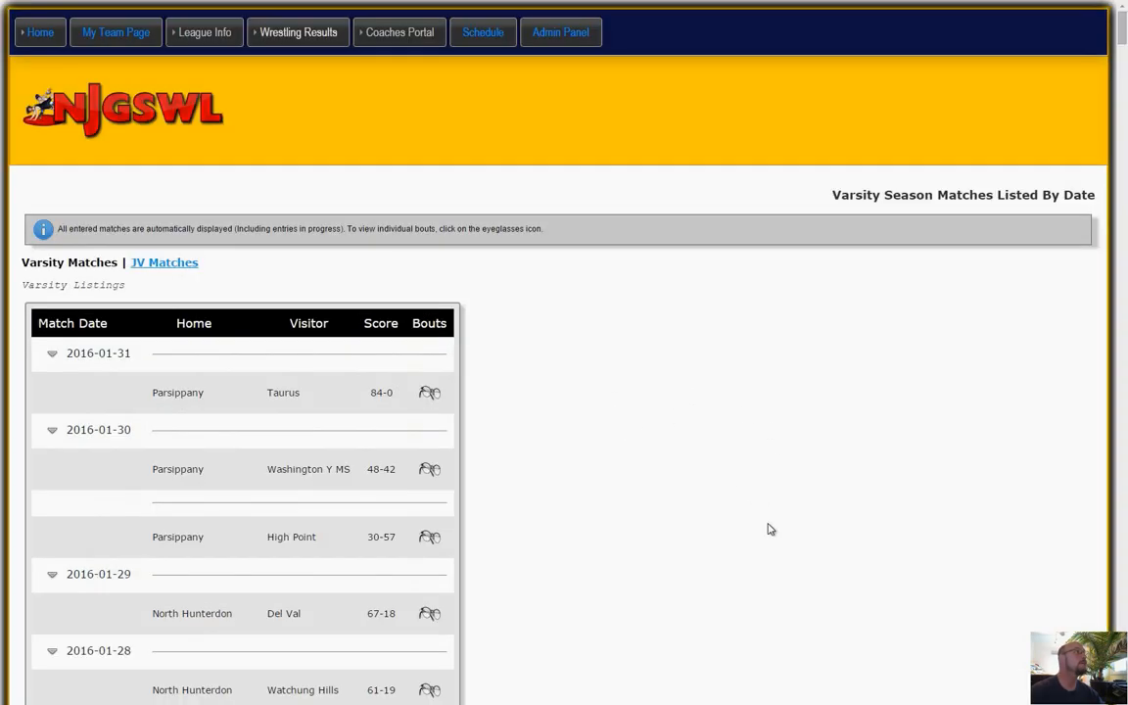
pyautogui.scroll(-15, 769, 528)
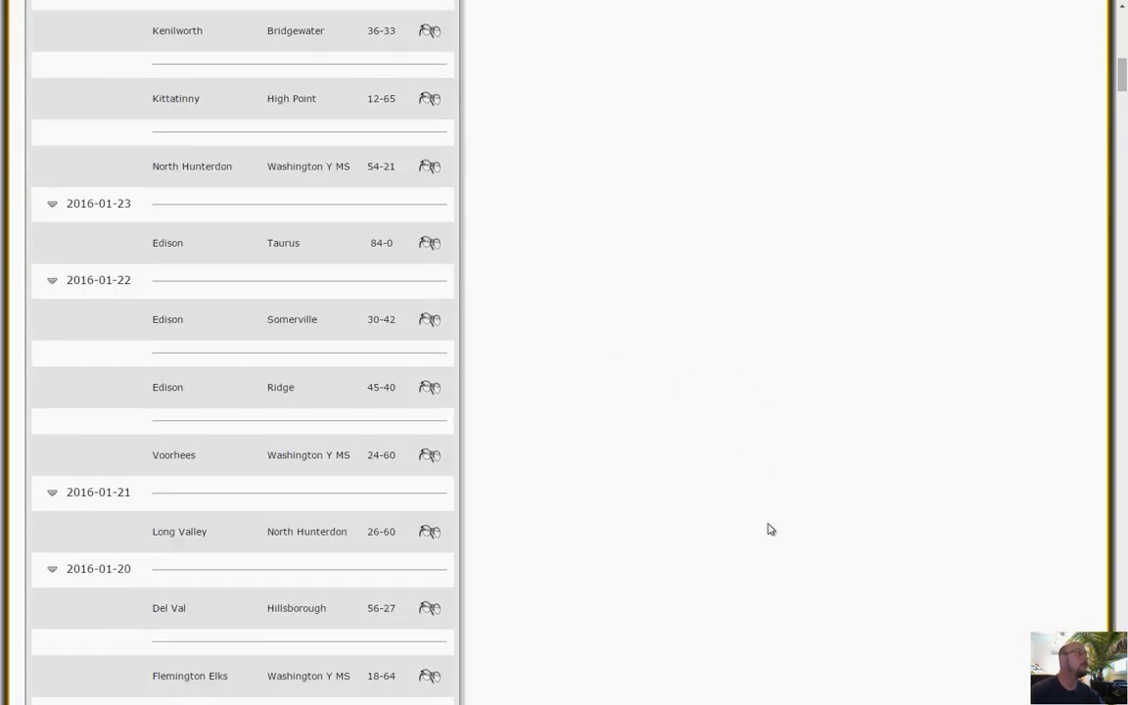
pyautogui.scroll(-15, 768, 528)
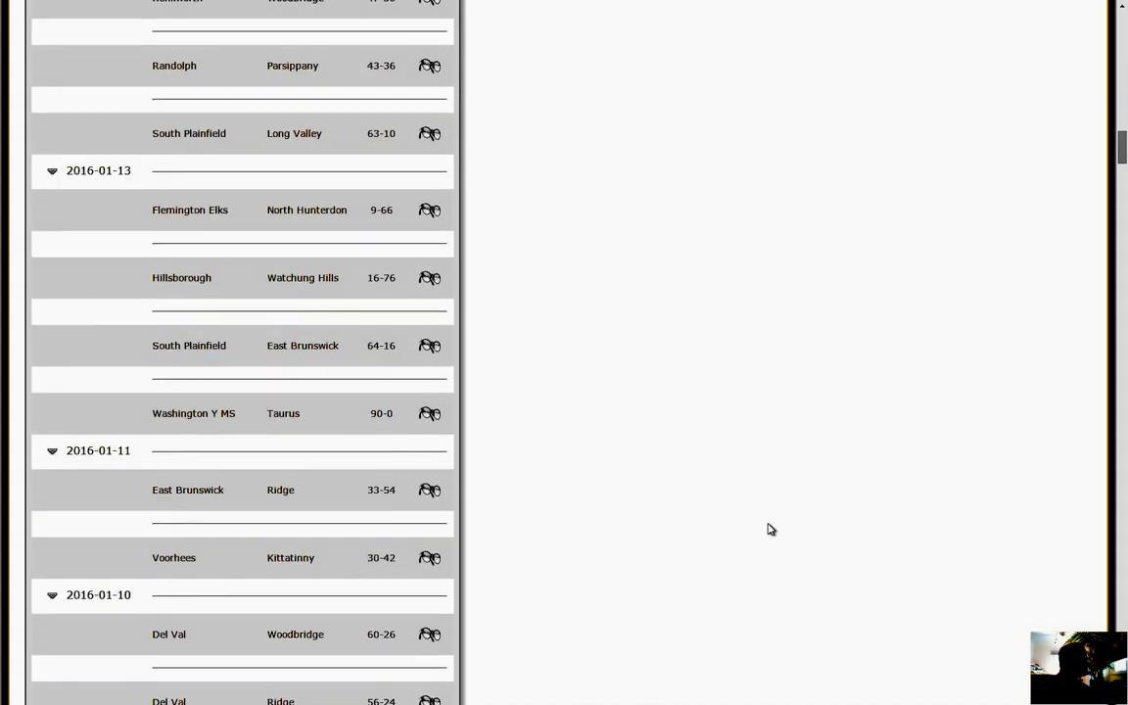
pyautogui.scroll(-15, 769, 529)
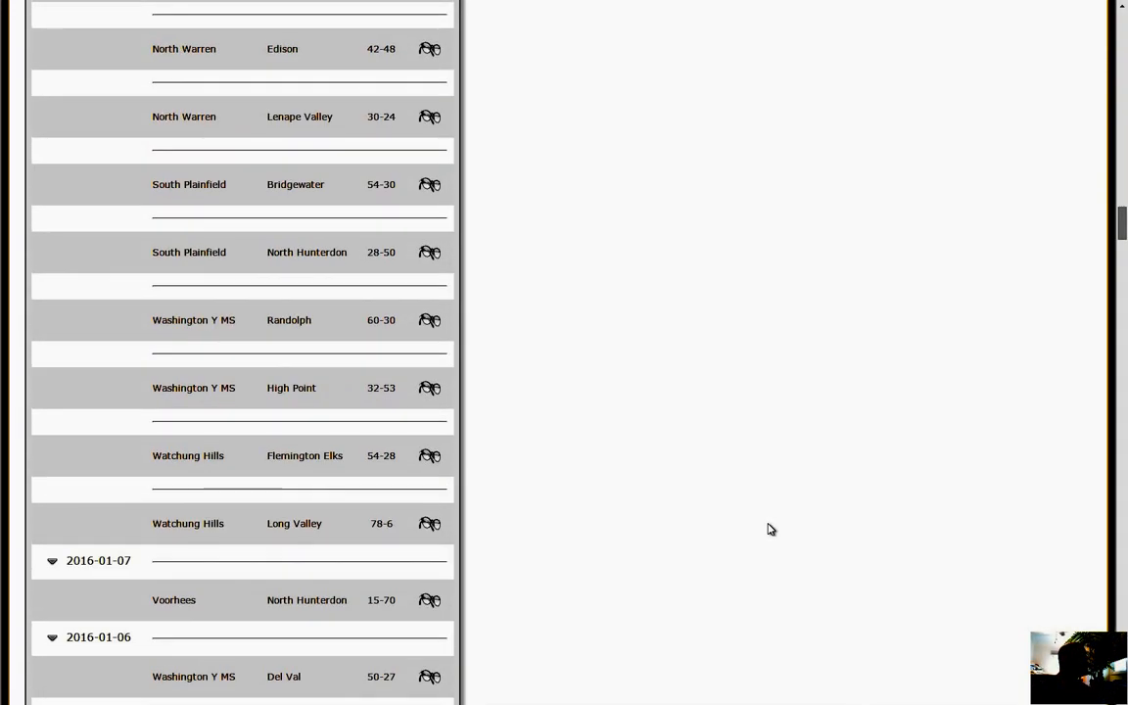
pyautogui.scroll(-15, 770, 528)
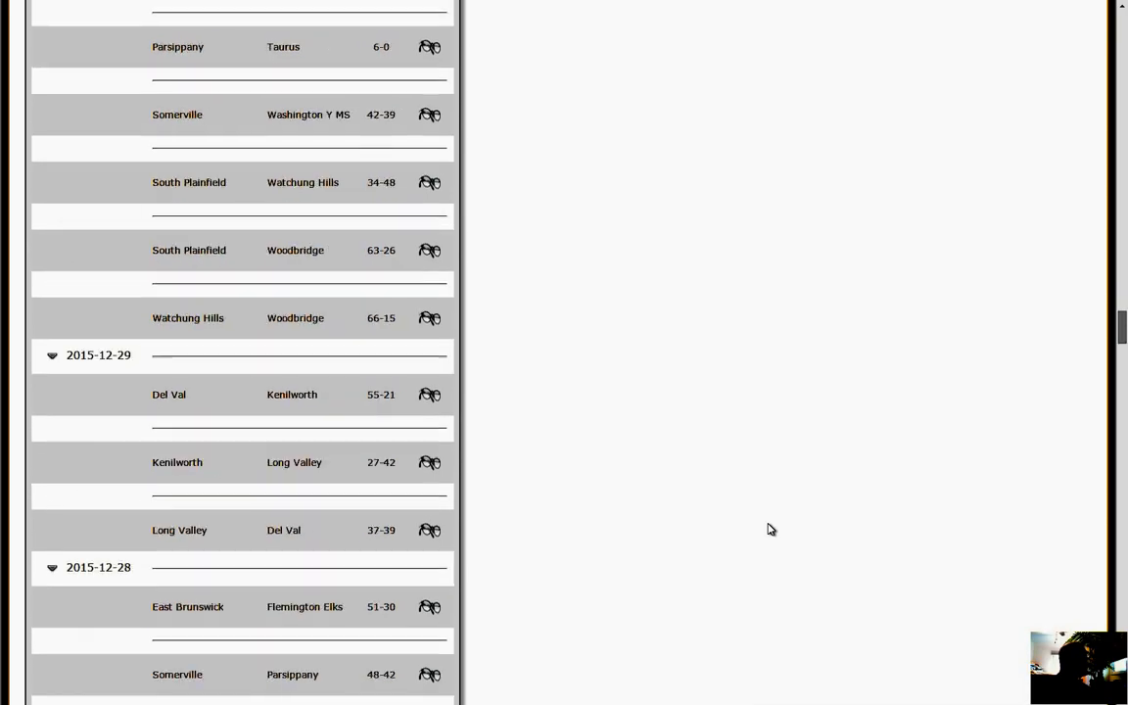
pyautogui.scroll(-10, 771, 528)
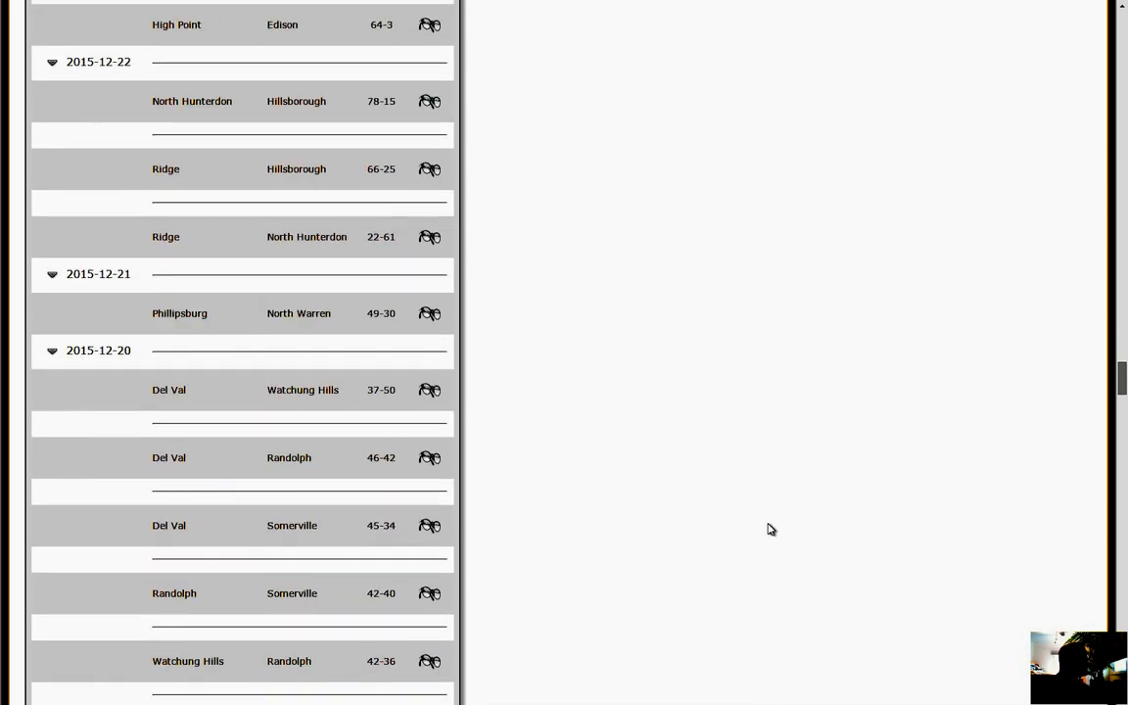
pyautogui.scroll(-15, 770, 528)
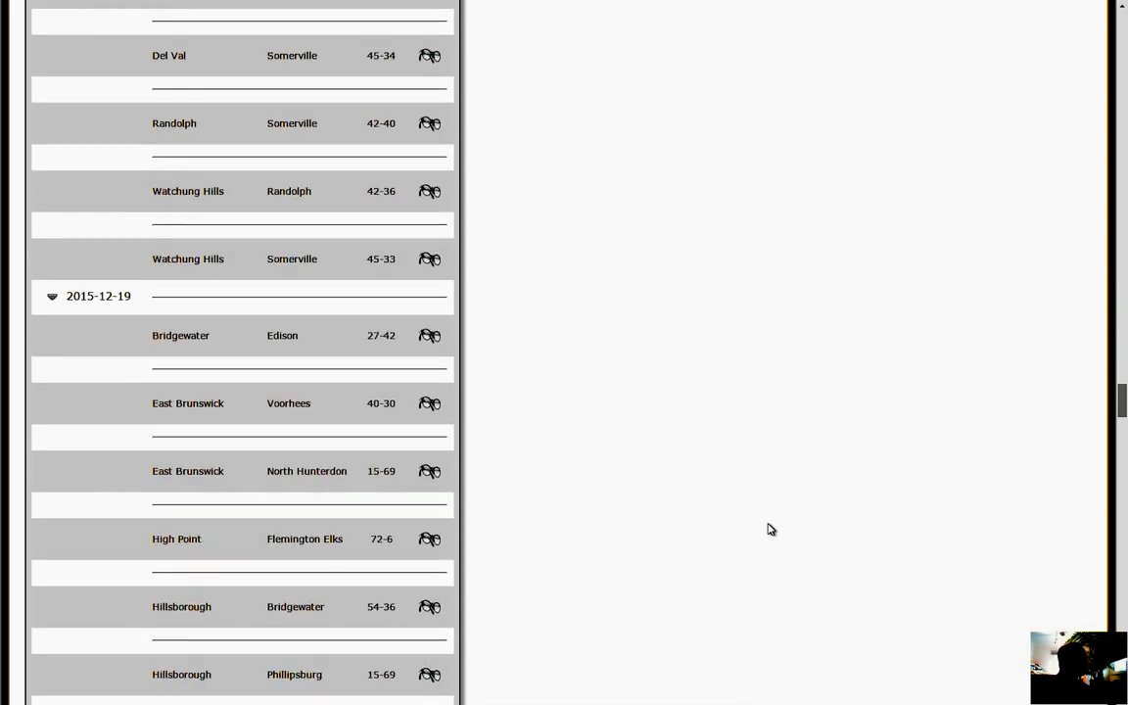
pyautogui.scroll(-15, 771, 529)
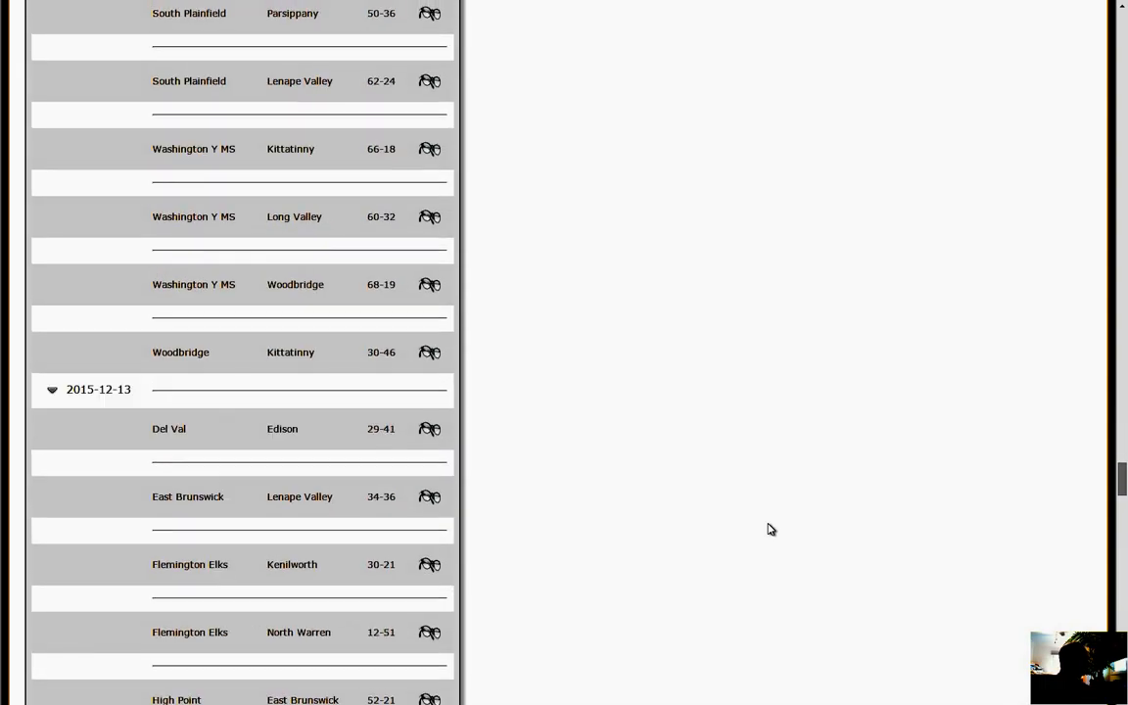
pyautogui.scroll(-12, 770, 529)
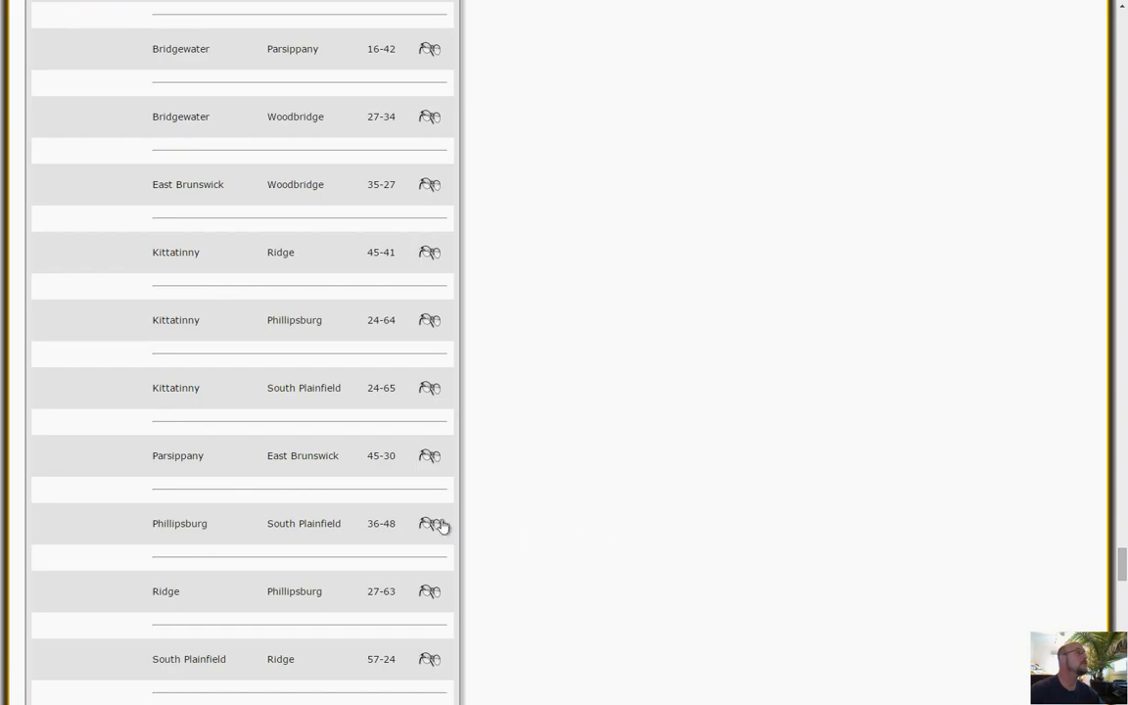
pyautogui.click(429, 523)
pyautogui.scroll(-3, 863, 485)
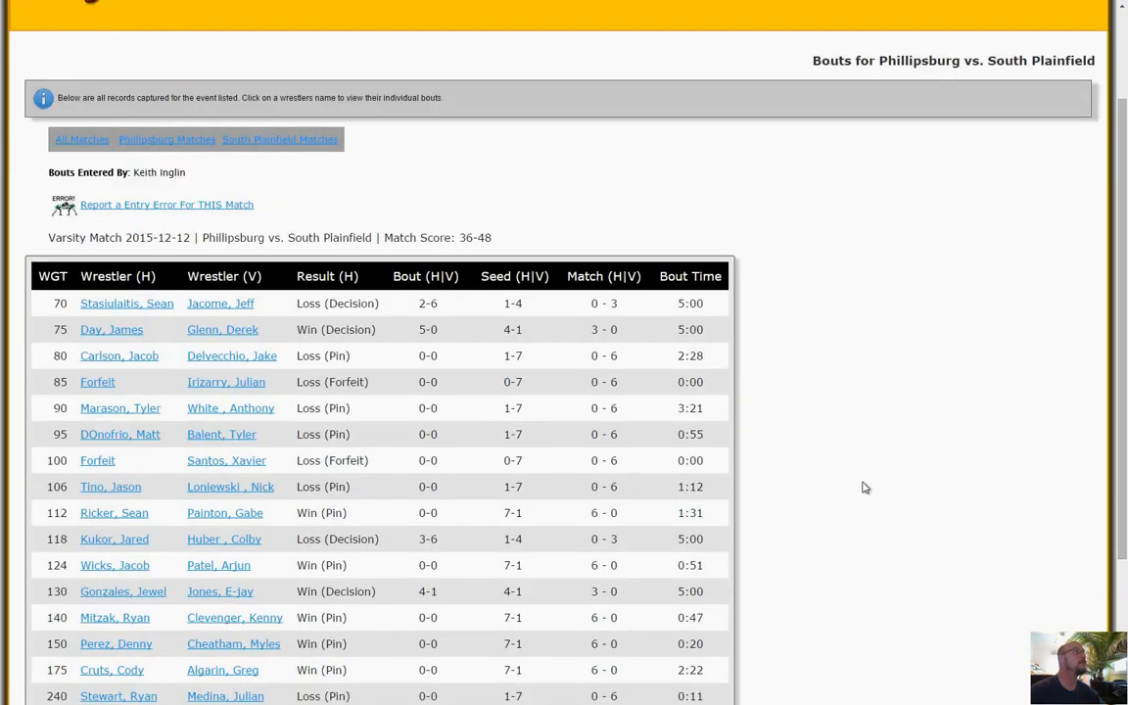
pyautogui.scroll(-3, 864, 487)
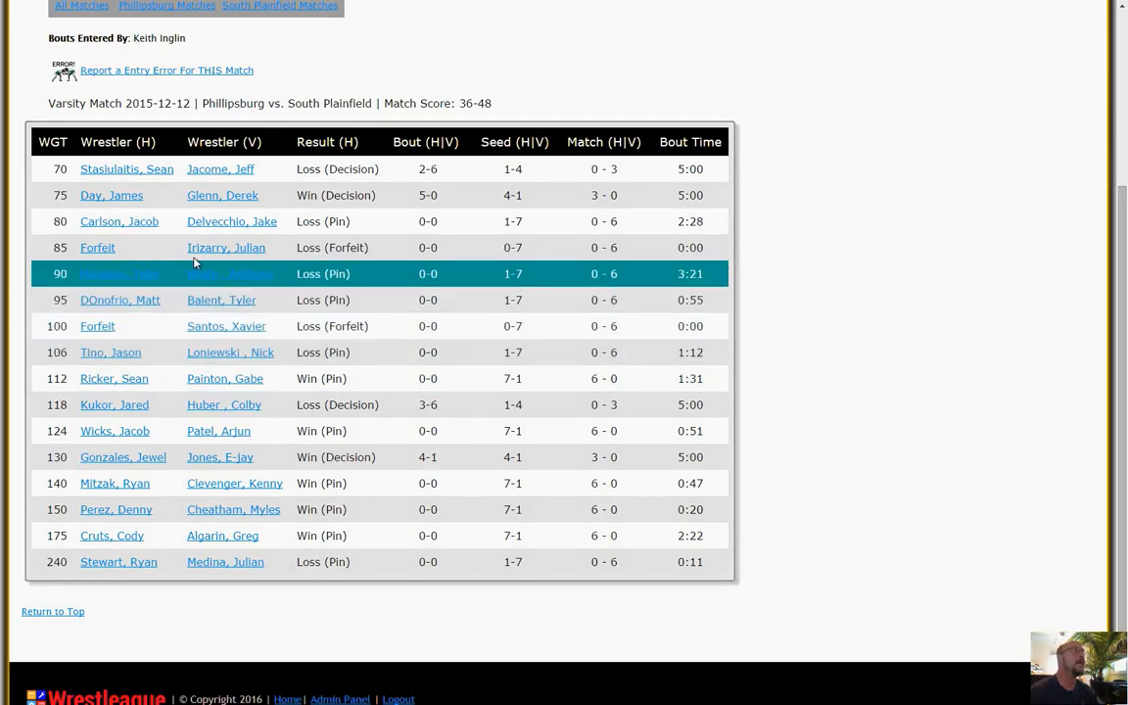
# Review the varsity bout summary of Phillipsburg's weight 70 wrestler, down to the total seed points.
pyautogui.click(124, 174)
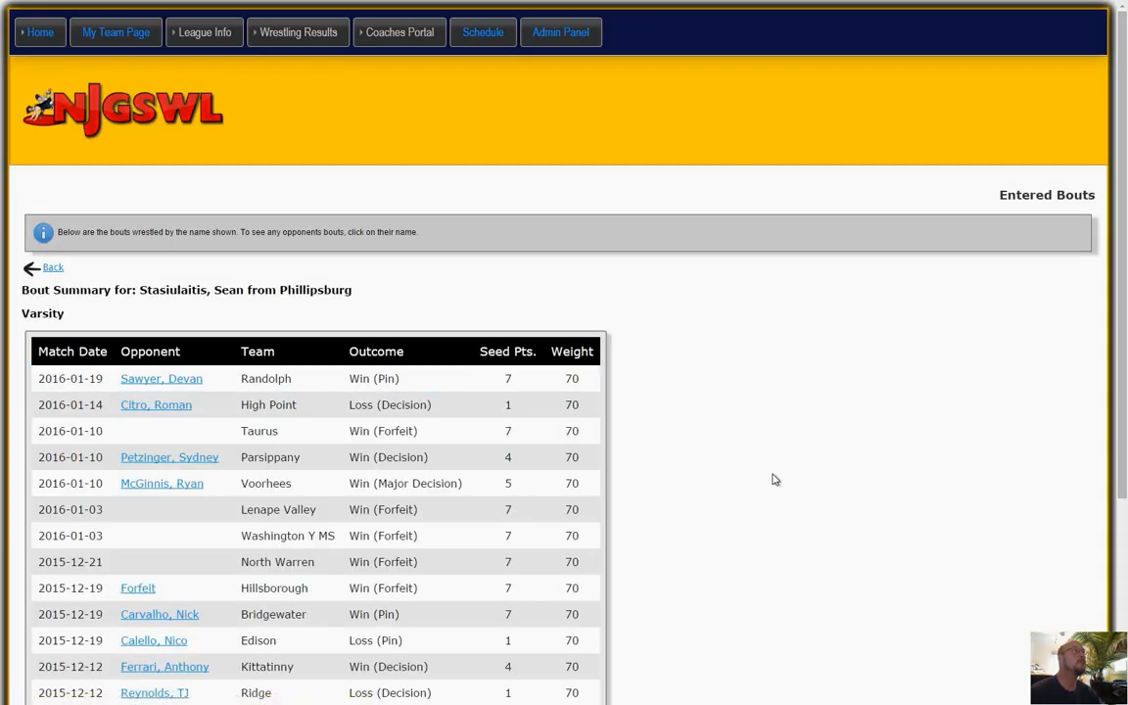
pyautogui.scroll(-3, 768, 476)
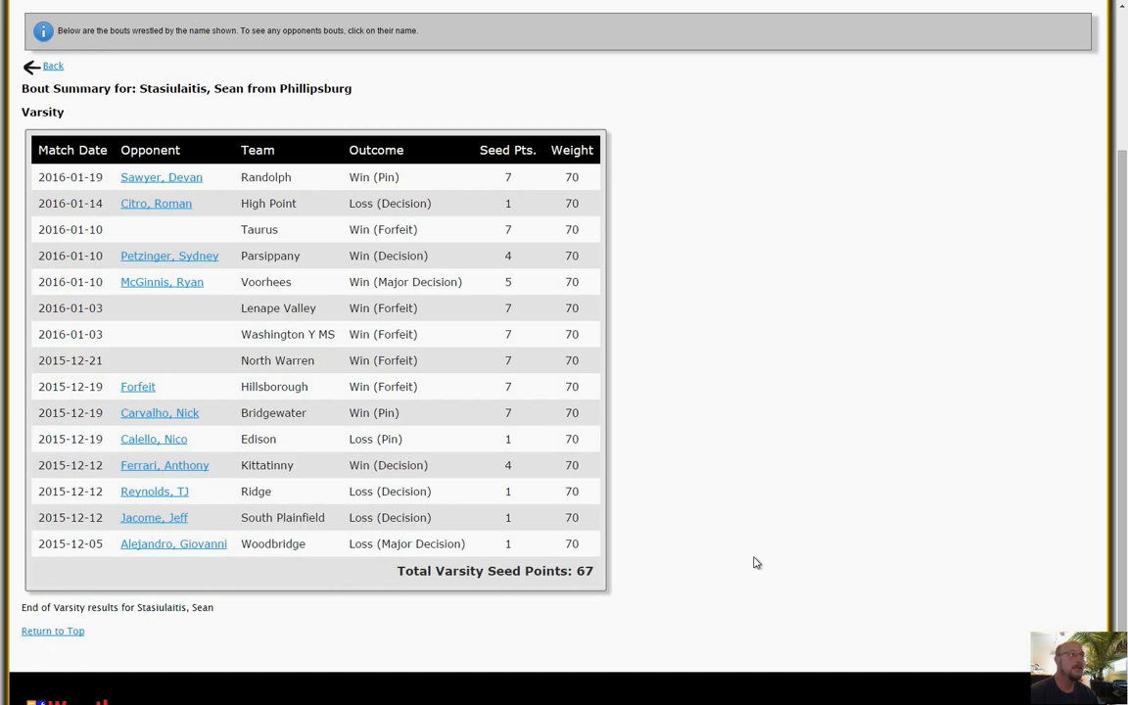
pyautogui.scroll(3, 753, 562)
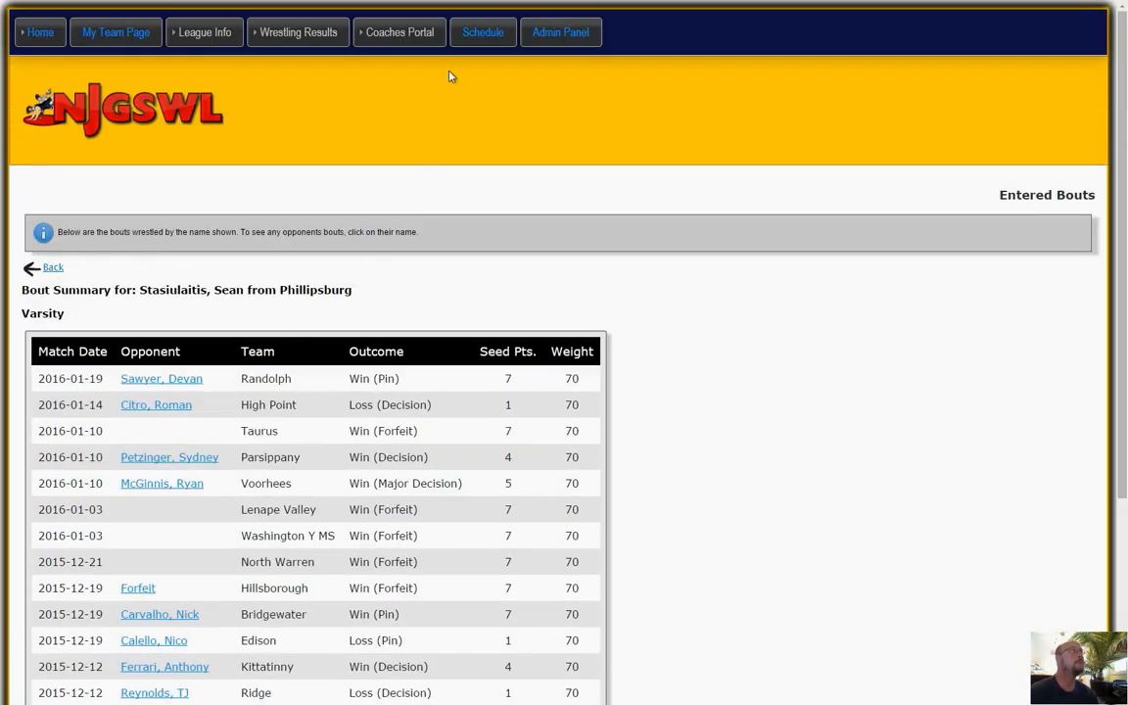
# Open the 2015-12-12 Phillipsburg vs. South Plainfield varsity match for fixing and review its current bouts and correction instructions.
pyautogui.moveTo(400, 32)
pyautogui.moveTo(392, 99)
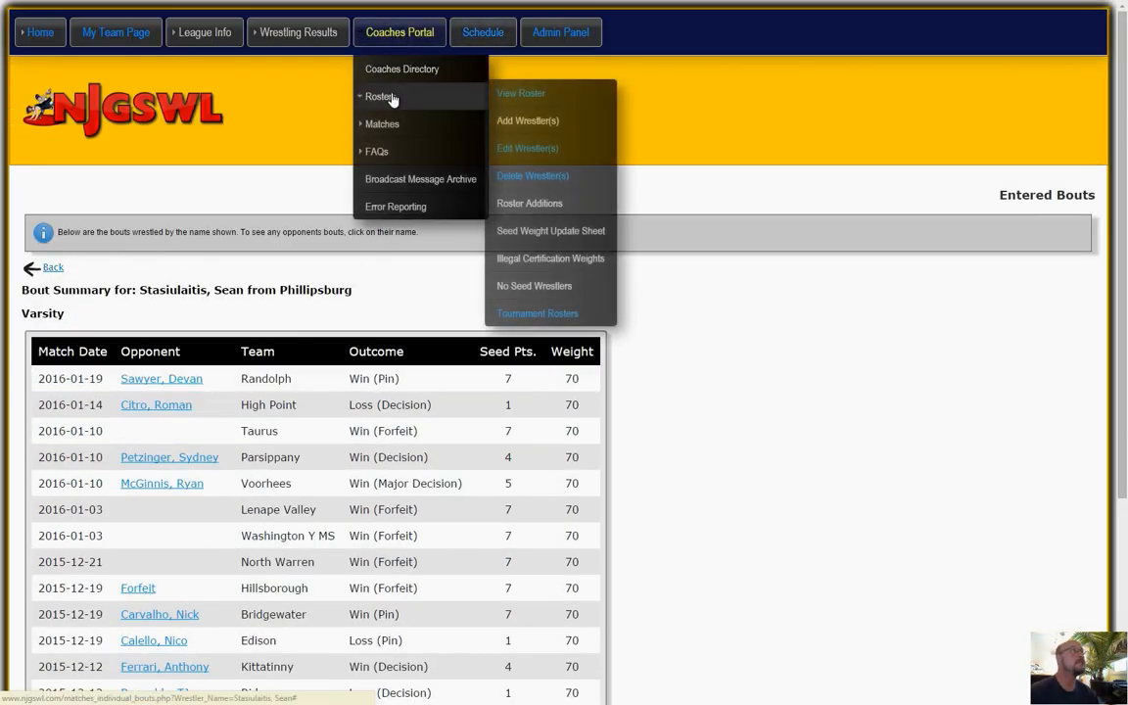
pyautogui.moveTo(391, 123)
pyautogui.click(524, 148)
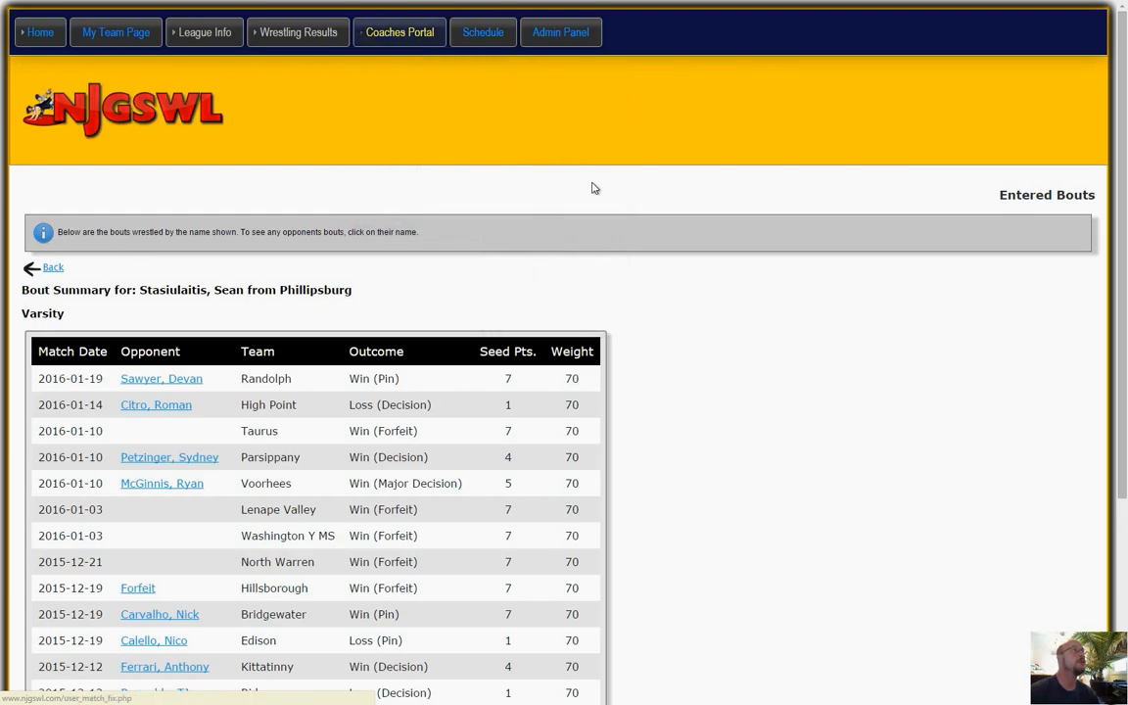
pyautogui.scroll(-12, 666, 457)
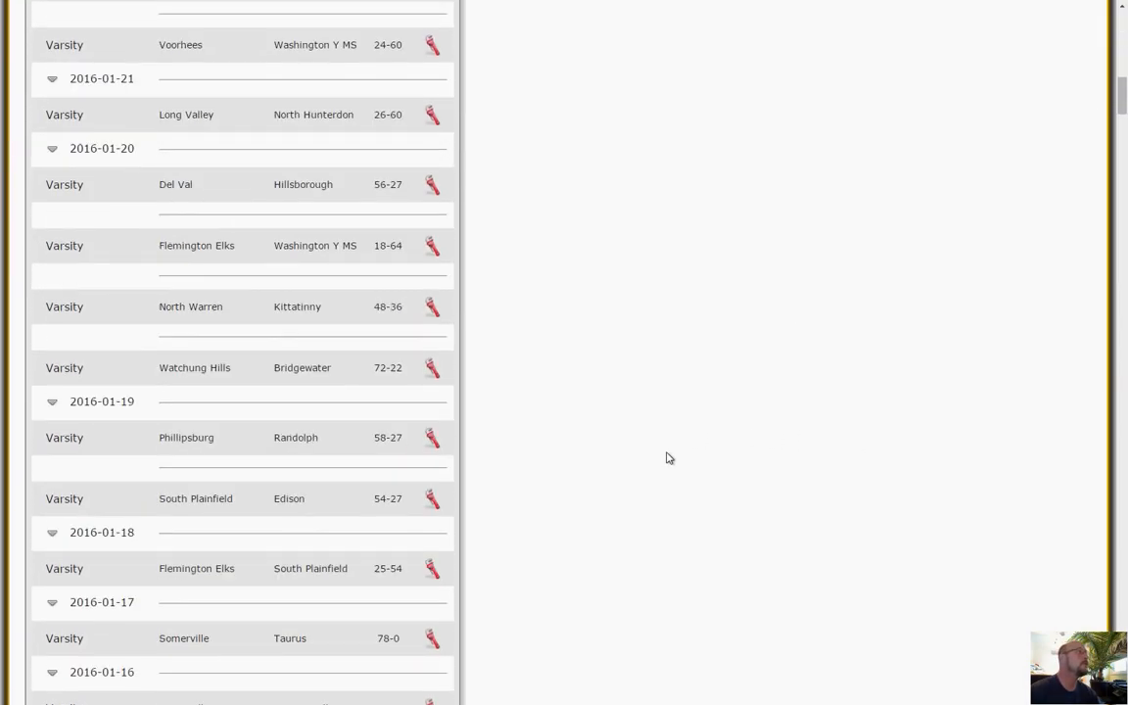
pyautogui.scroll(-15, 666, 457)
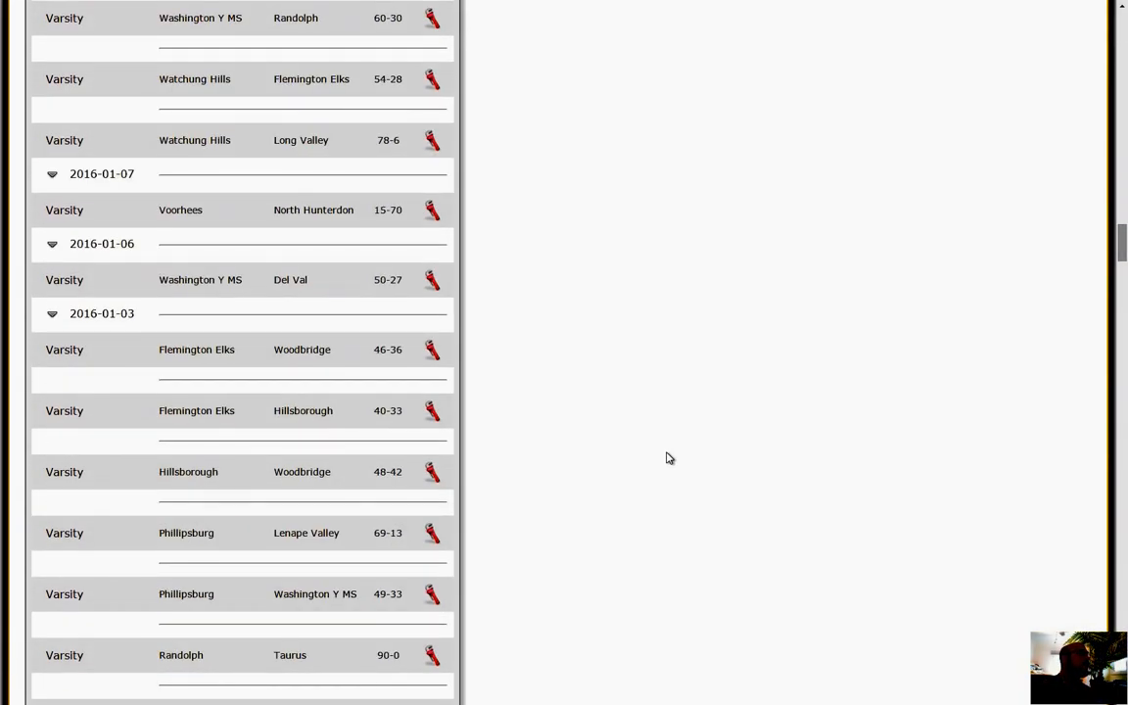
pyautogui.scroll(-15, 668, 458)
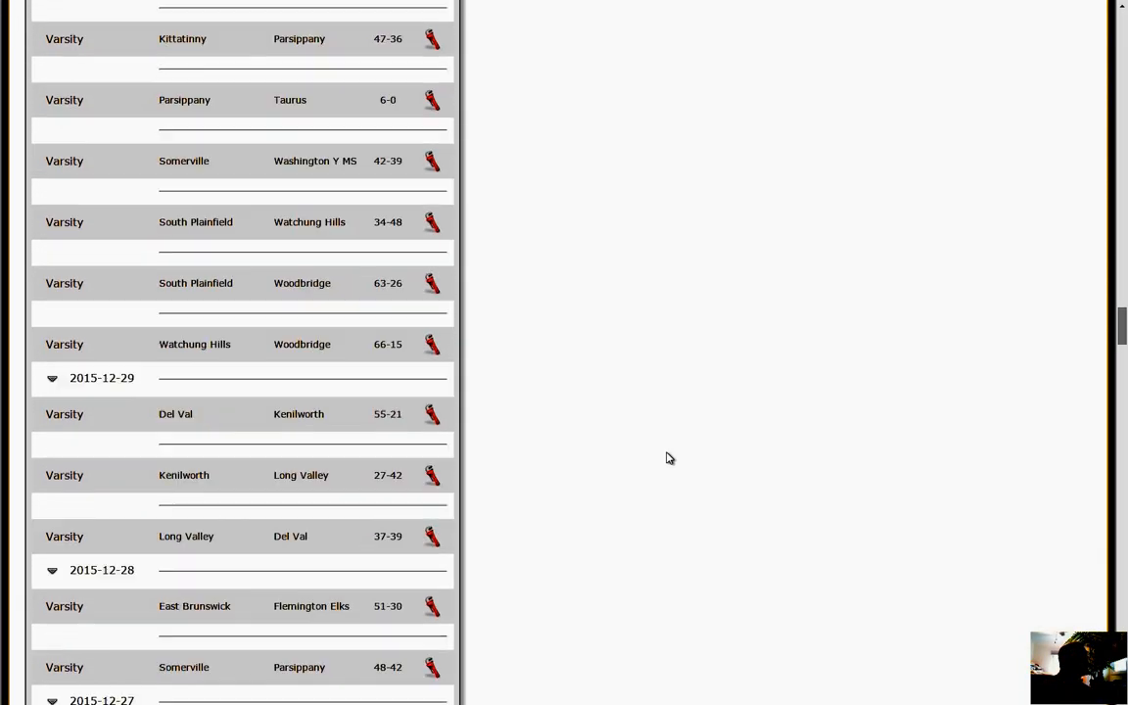
pyautogui.scroll(-15, 669, 458)
pyautogui.scroll(-15, 669, 458)
pyautogui.scroll(-10, 668, 458)
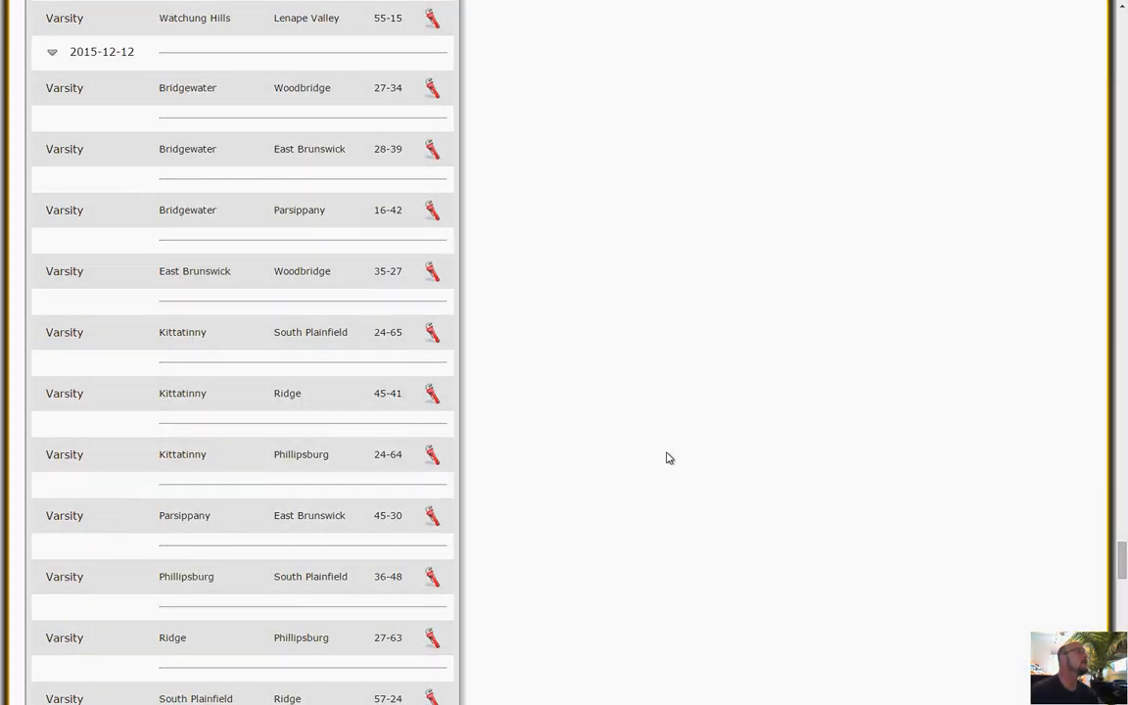
pyautogui.click(433, 576)
pyautogui.scroll(-2, 876, 550)
pyautogui.scroll(-1, 876, 550)
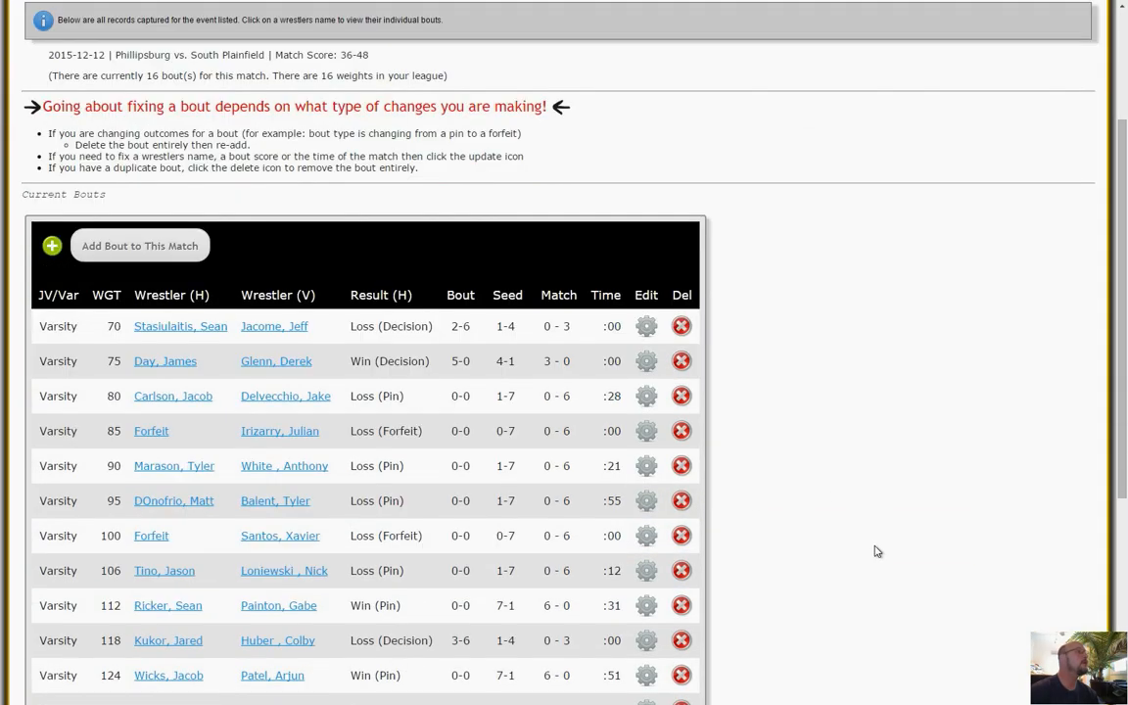
# View the edit form of the weight 95 bout, cancel it without changes and return to the home page.
pyautogui.click(645, 501)
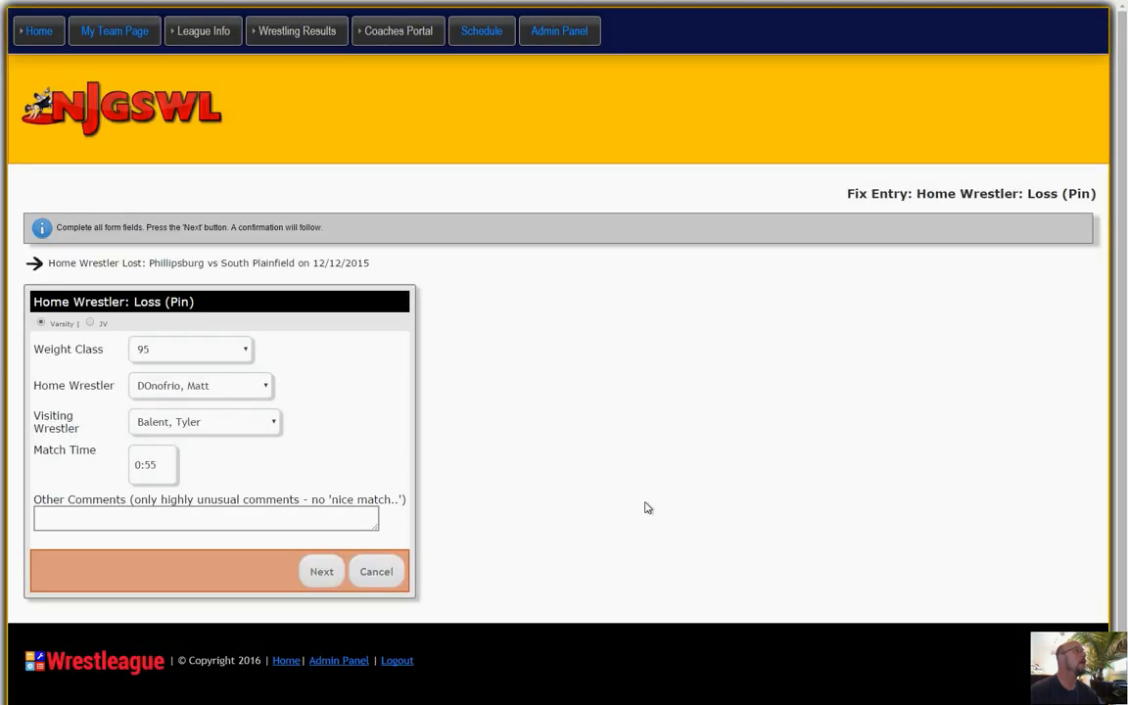
pyautogui.scroll(-1, 646, 507)
pyautogui.click(384, 541)
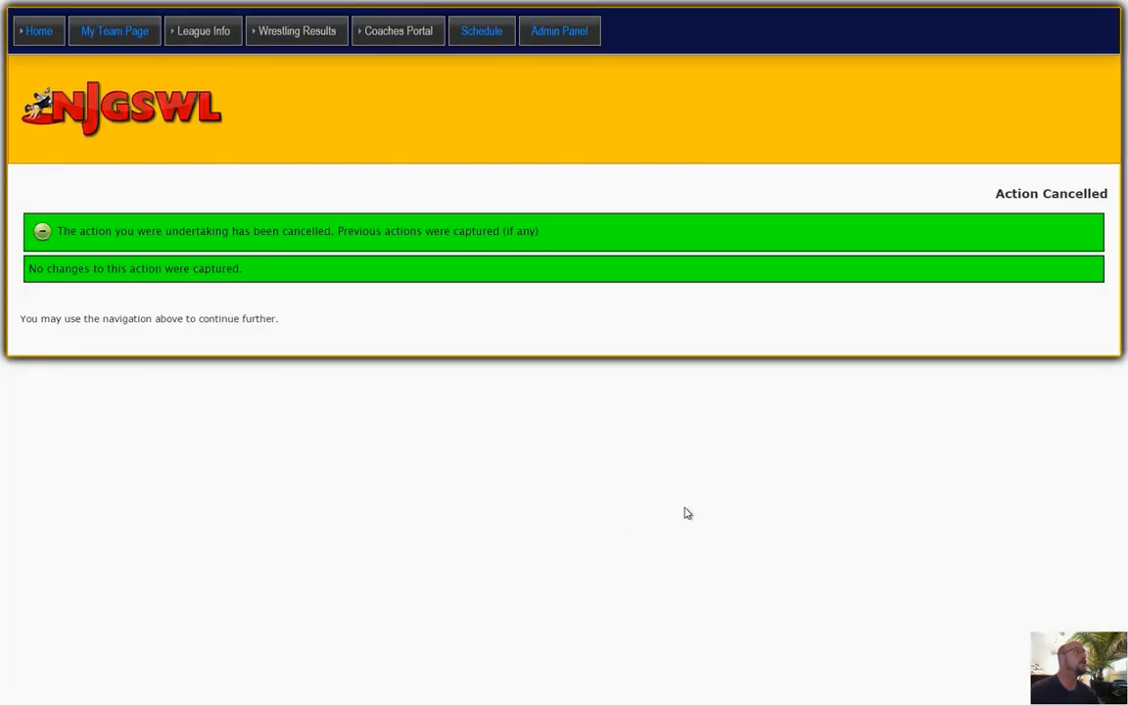
pyautogui.click(32, 32)
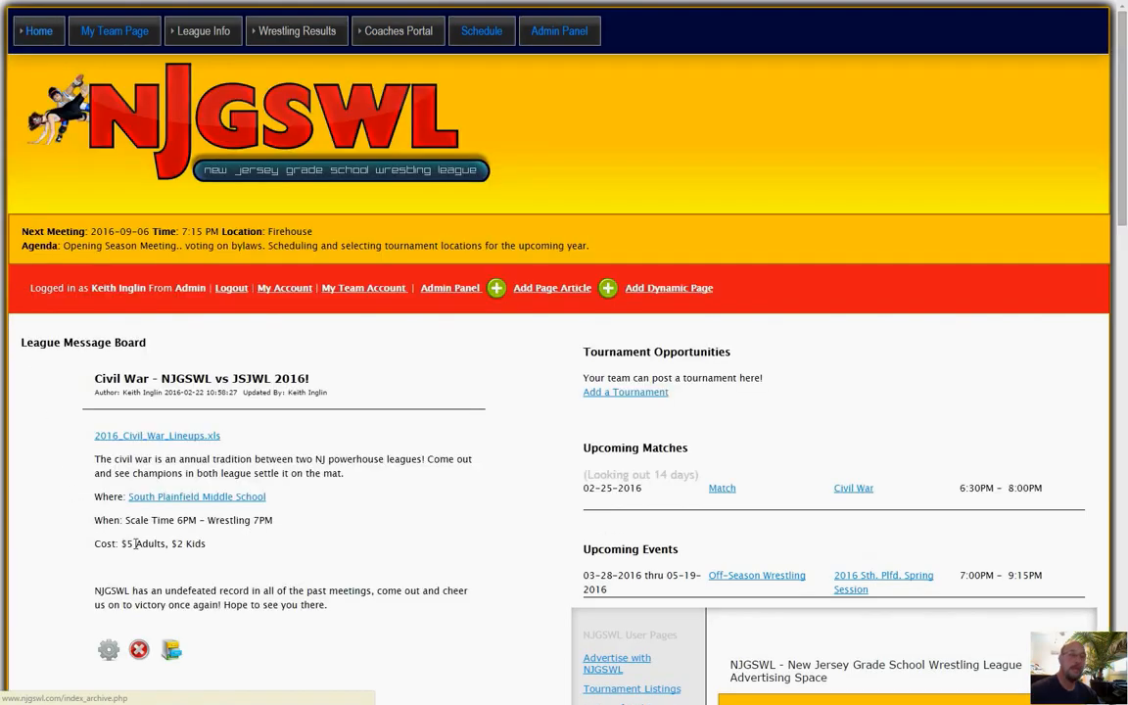